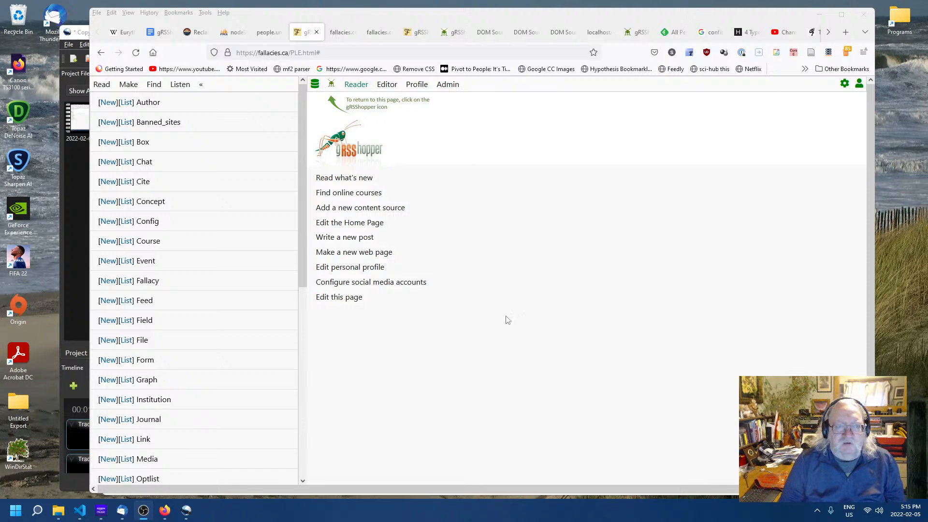
# - Open the post 'Cc Search To Join Wordpress.Org' from the list of posts
pyautogui.scroll(-5, 171, 295)
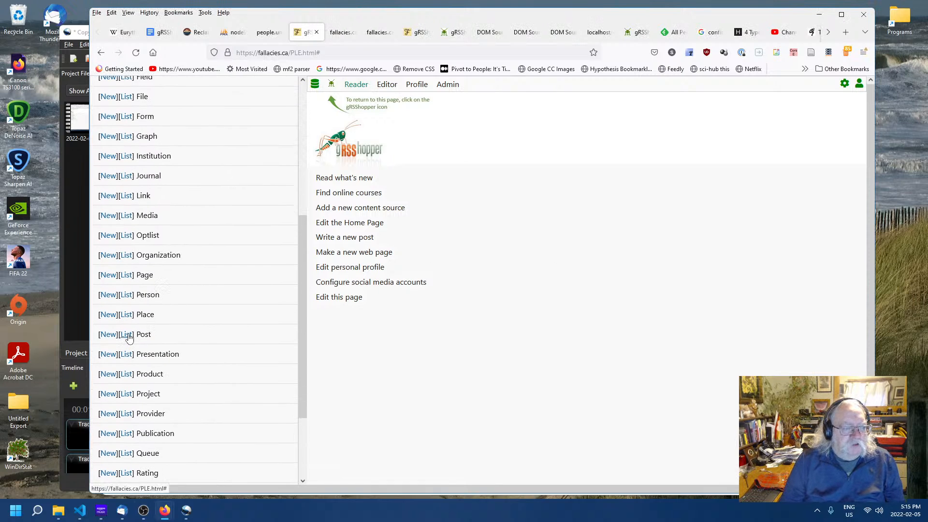
pyautogui.click(127, 335)
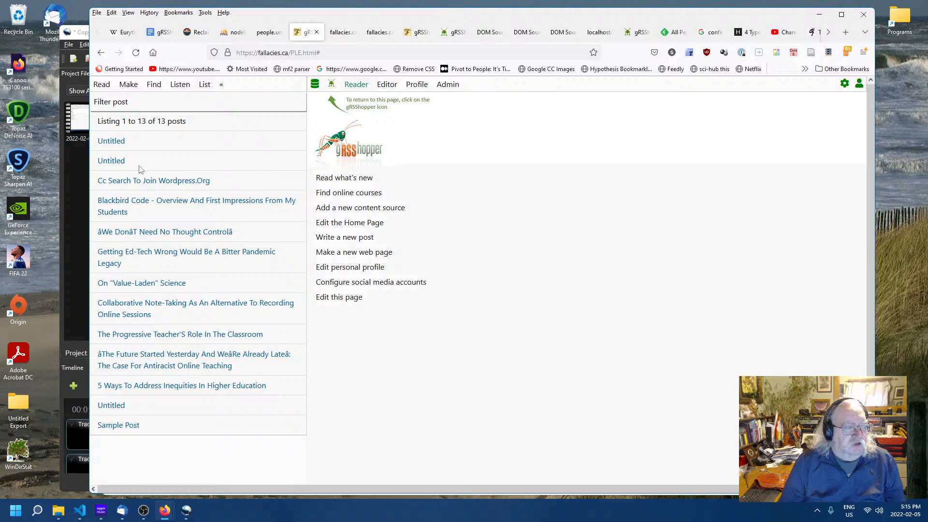
pyautogui.click(132, 181)
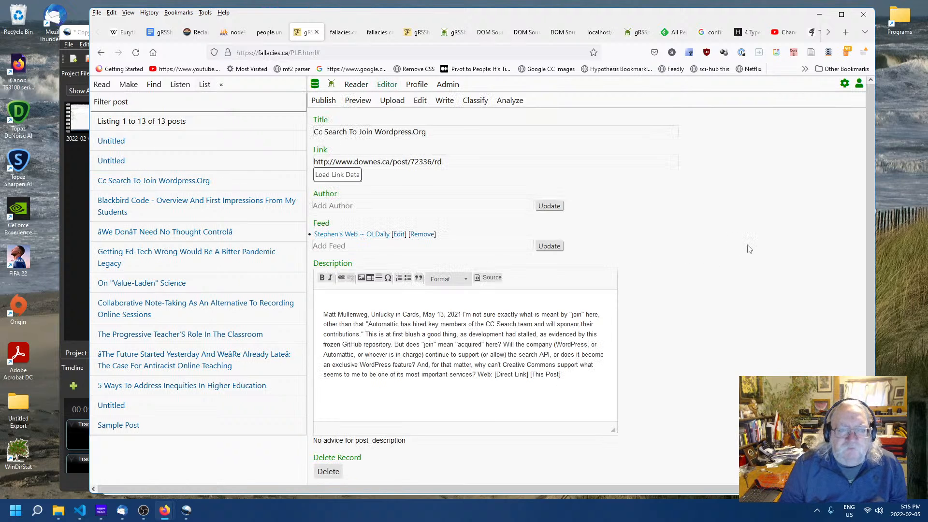
pyautogui.click(436, 191)
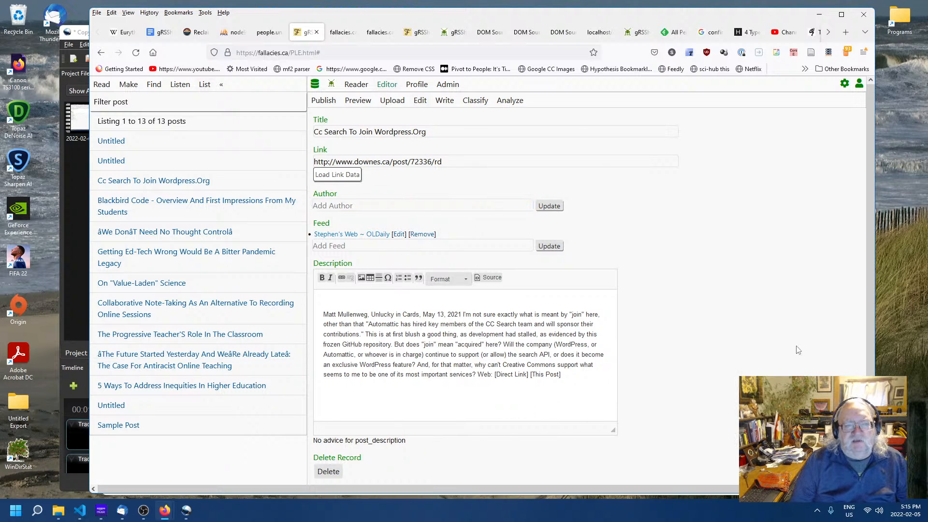
# - Add an author to the post by entering the author's name and updating the Author field
pyautogui.scroll(-1, 760, 369)
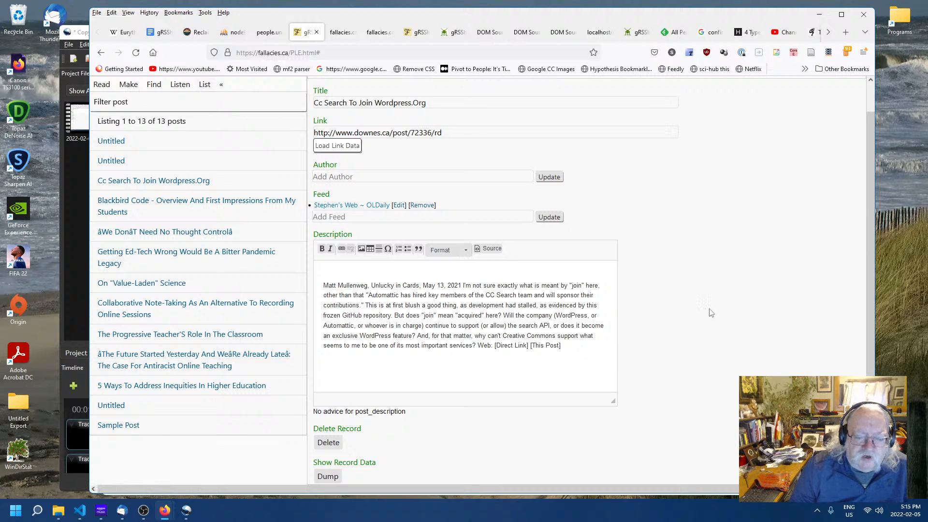
pyautogui.click(364, 176)
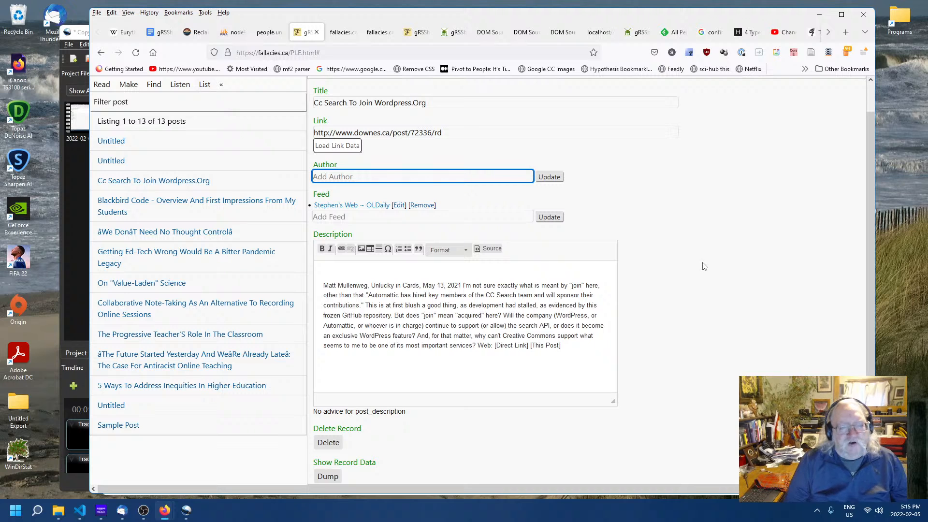
pyautogui.write('Stephen Downes')
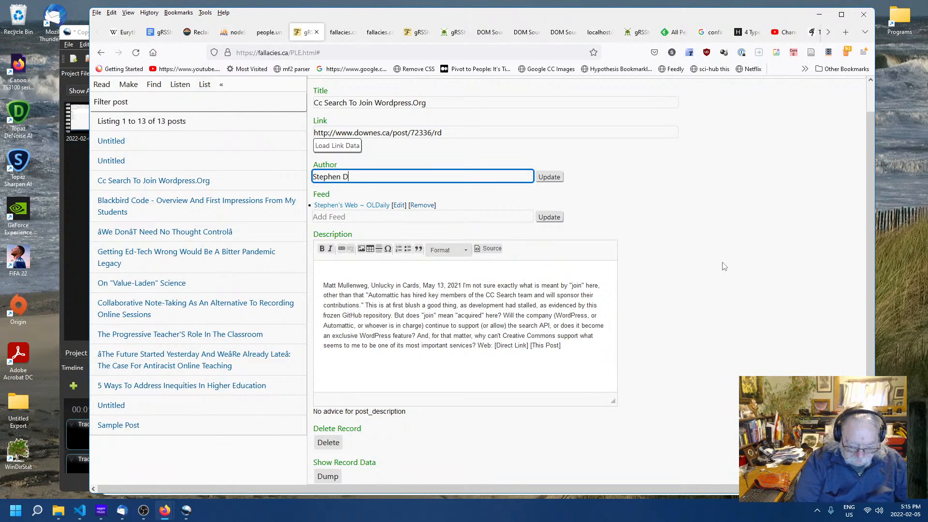
pyautogui.click(543, 176)
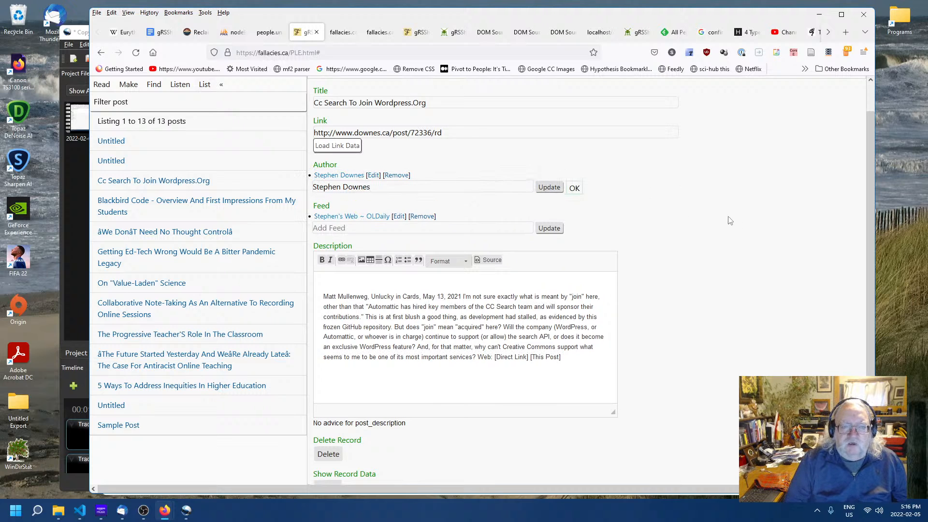
pyautogui.click(374, 176)
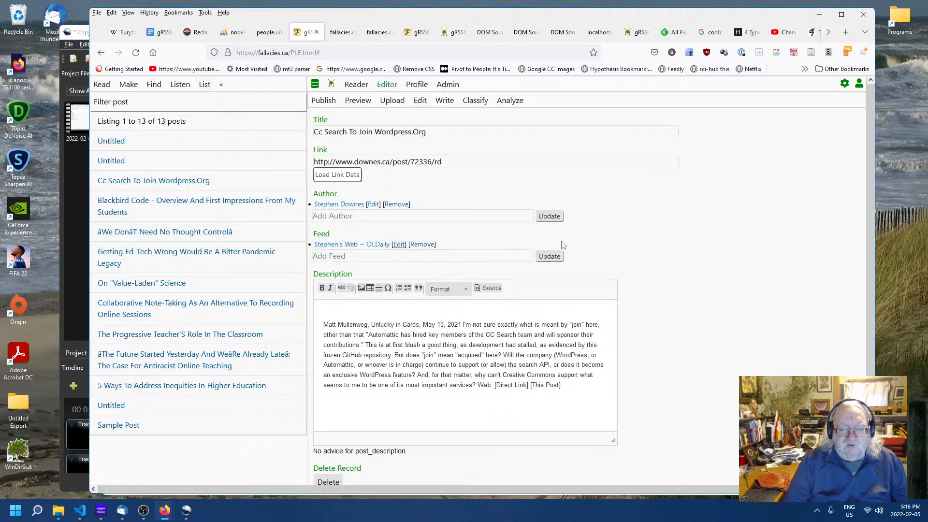
# - Open the post's feed record and, from its post list, open 'Getting Ed-Tech Wrong Would Be A Bitter Pandemic Legacy'
pyautogui.click(399, 244)
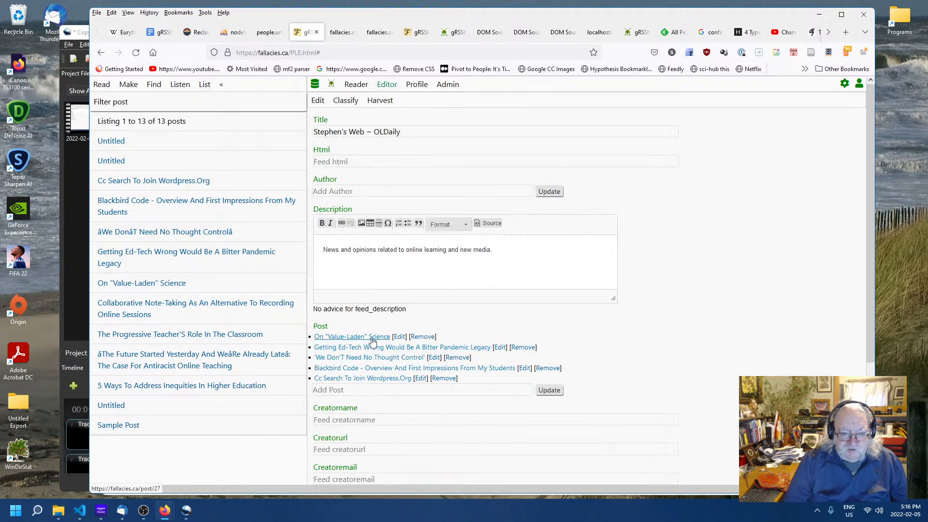
pyautogui.click(498, 348)
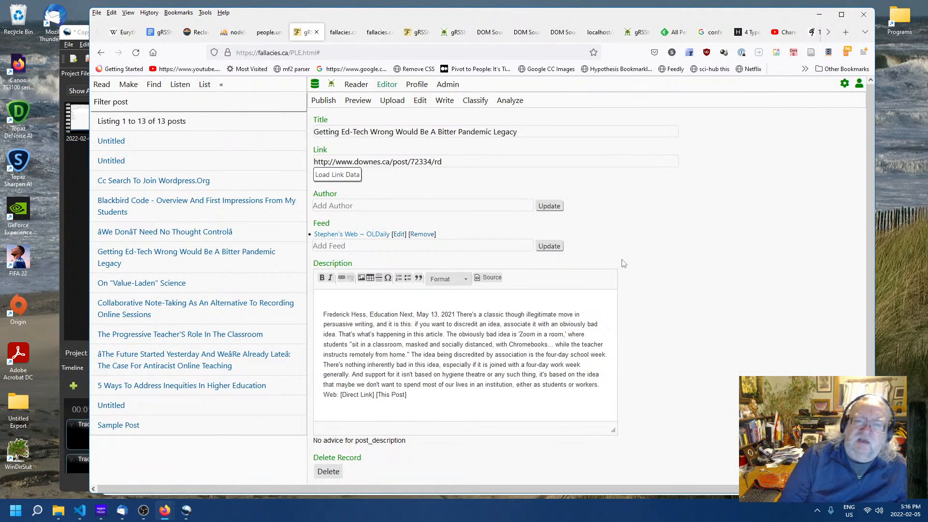
pyautogui.doubleClick(661, 263)
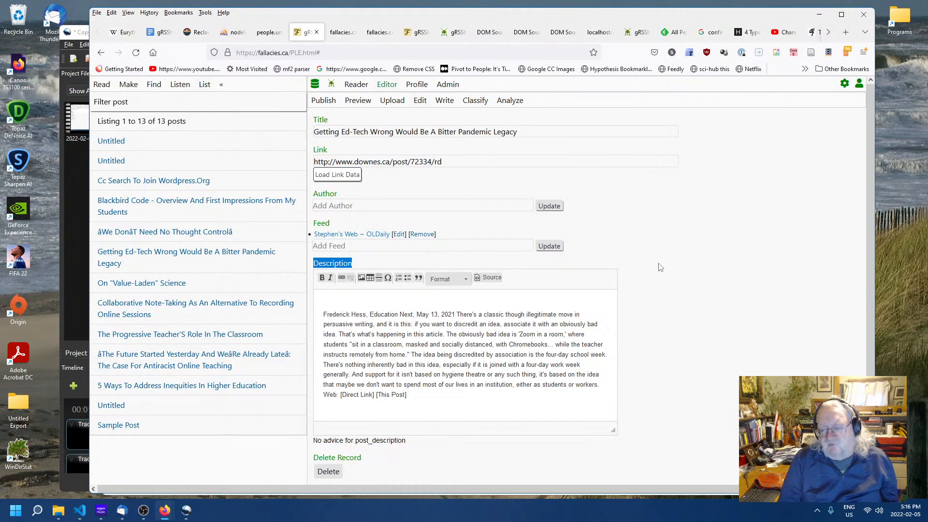
pyautogui.click(660, 265)
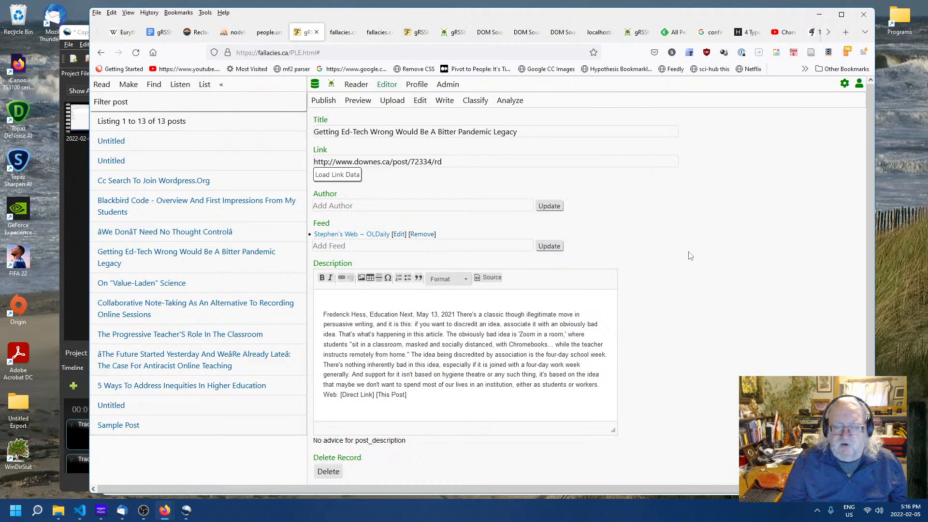
# - Open one of the untitled records from the list of graphs
pyautogui.click(128, 87)
pyautogui.scroll(-5, 173, 174)
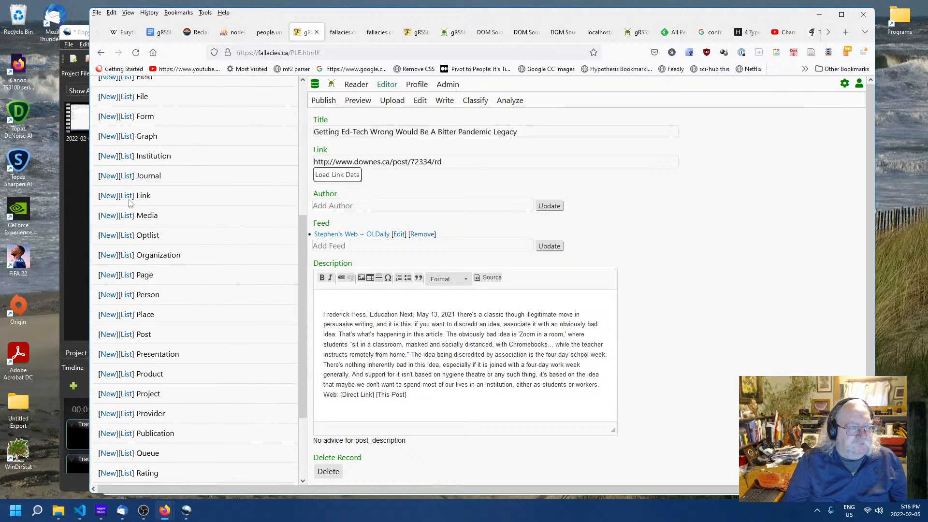
pyautogui.click(126, 138)
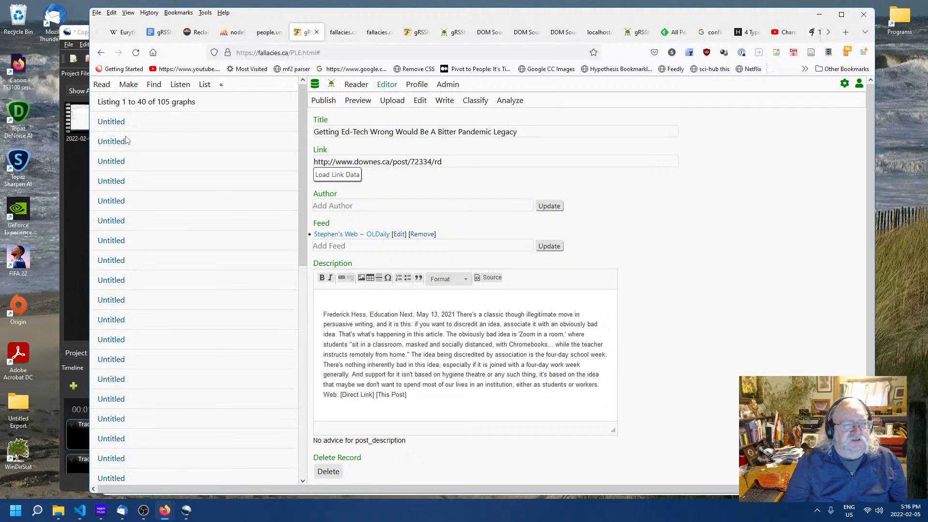
pyautogui.scroll(-10, 175, 268)
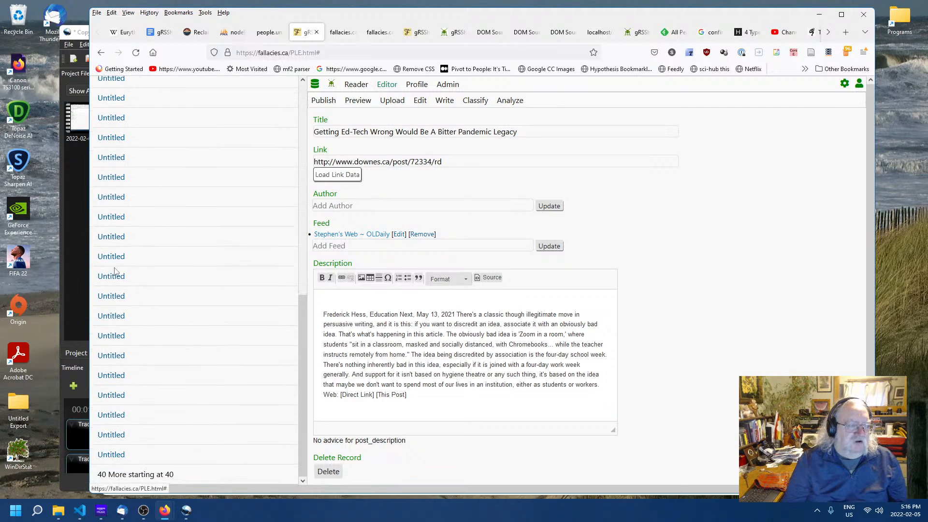
pyautogui.click(112, 217)
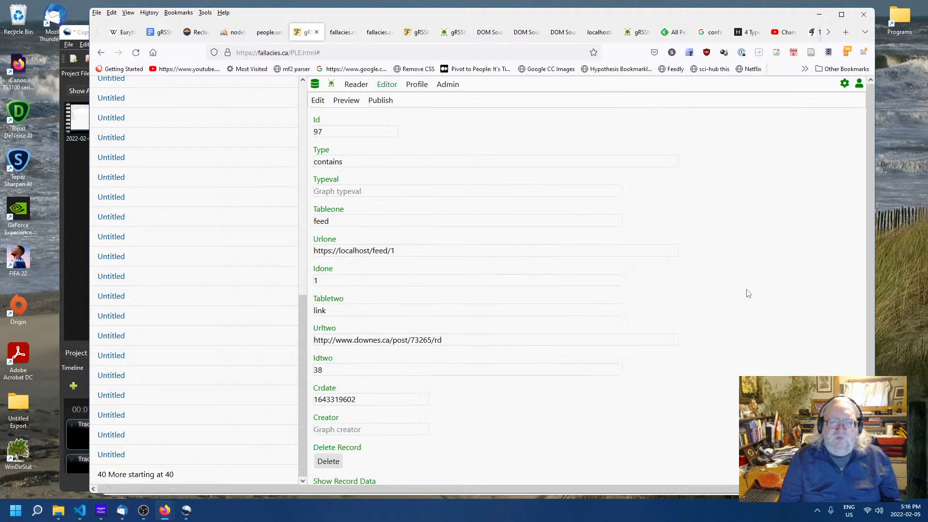
pyautogui.scroll(-1, 732, 302)
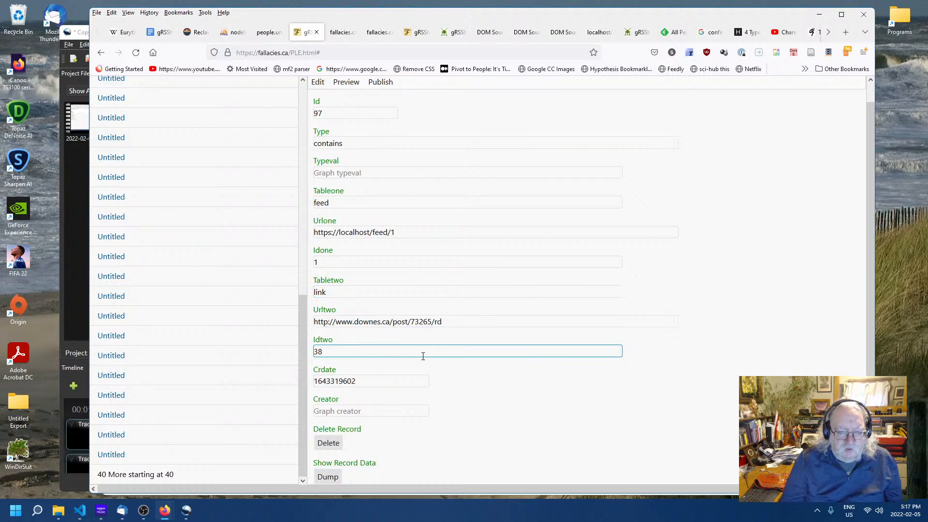
# - Examine the graph record's fields connecting the feed to the linked post
pyautogui.click(327, 203)
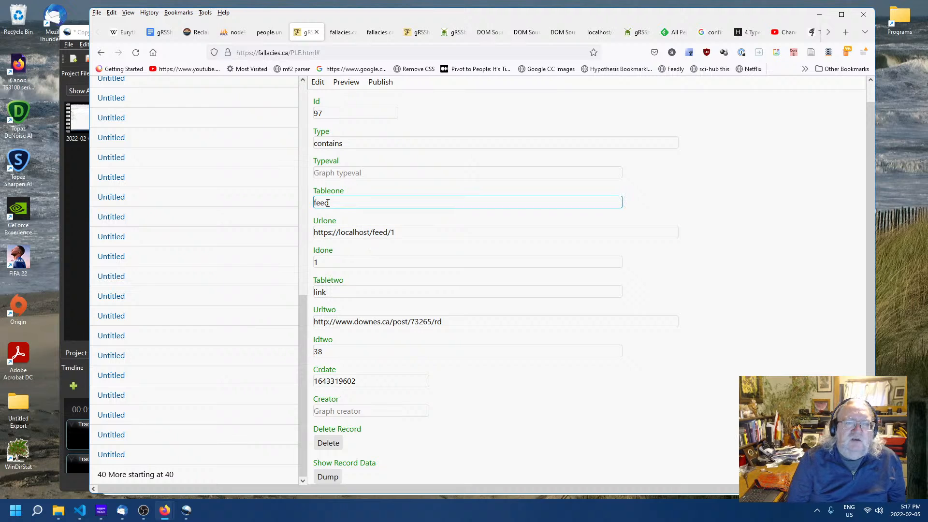
pyautogui.click(401, 234)
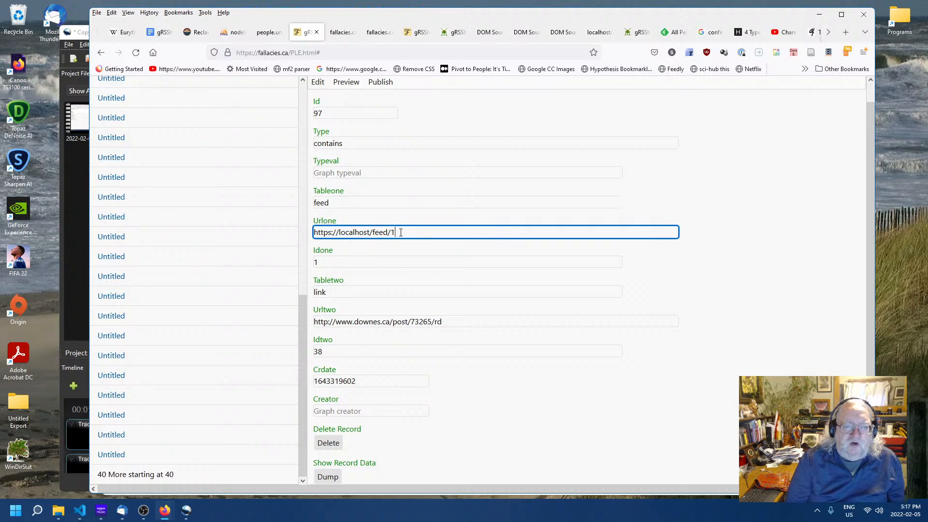
pyautogui.click(330, 264)
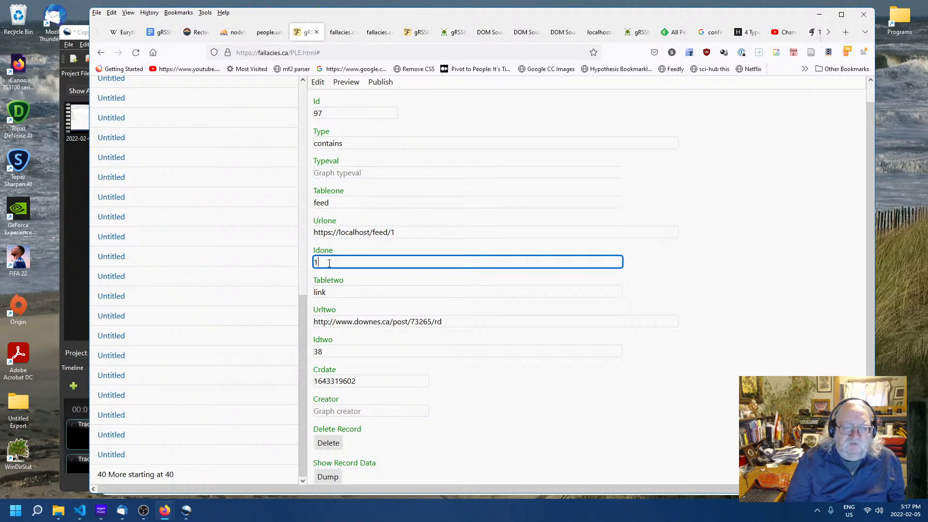
pyautogui.click(342, 293)
pyautogui.click(424, 321)
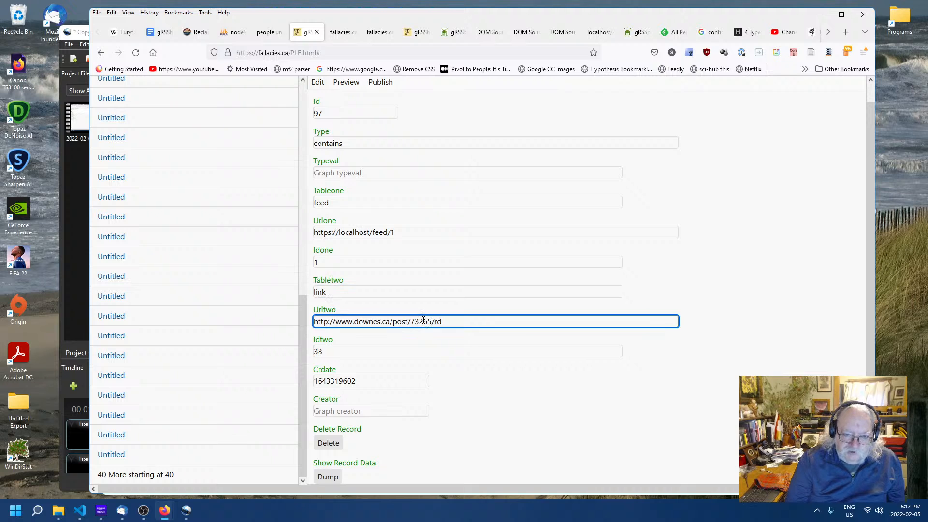
pyautogui.click(345, 355)
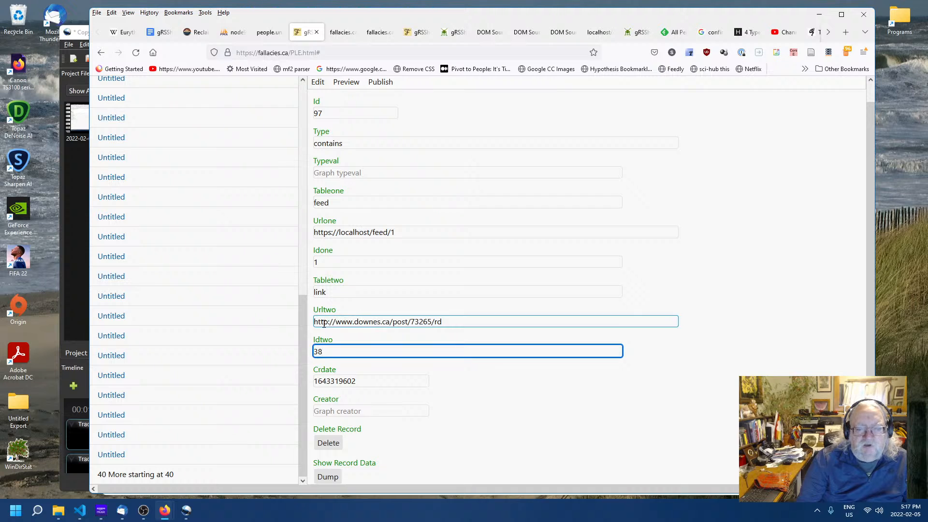
pyautogui.click(355, 381)
pyautogui.click(373, 411)
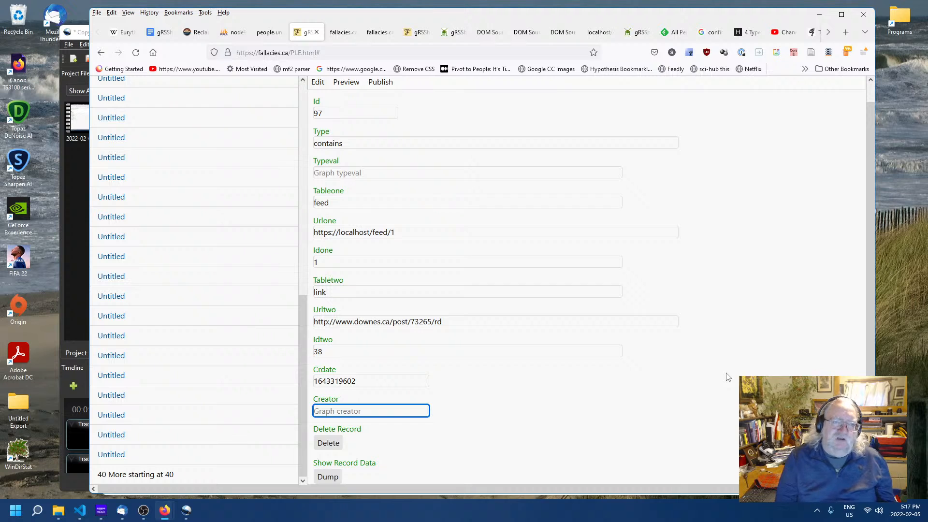
pyautogui.click(374, 144)
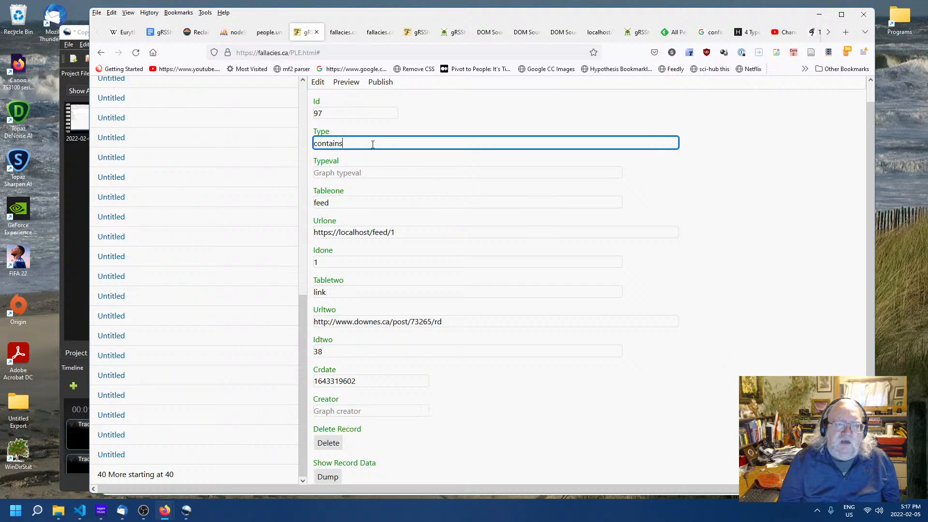
pyautogui.click(349, 173)
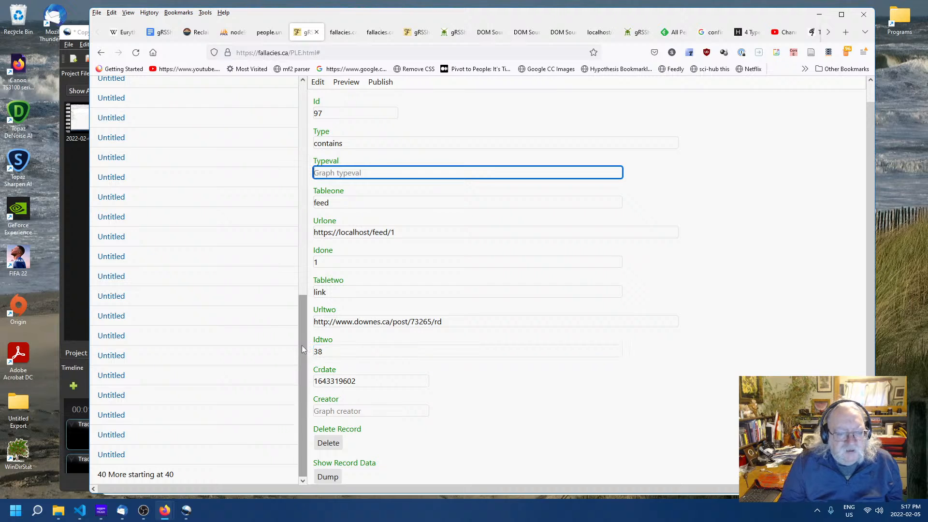
# - Reopen the post 'Cc Search To Join Wordpress.Org' from the list of posts
pyautogui.moveTo(301, 346); pyautogui.dragTo(302, 140)
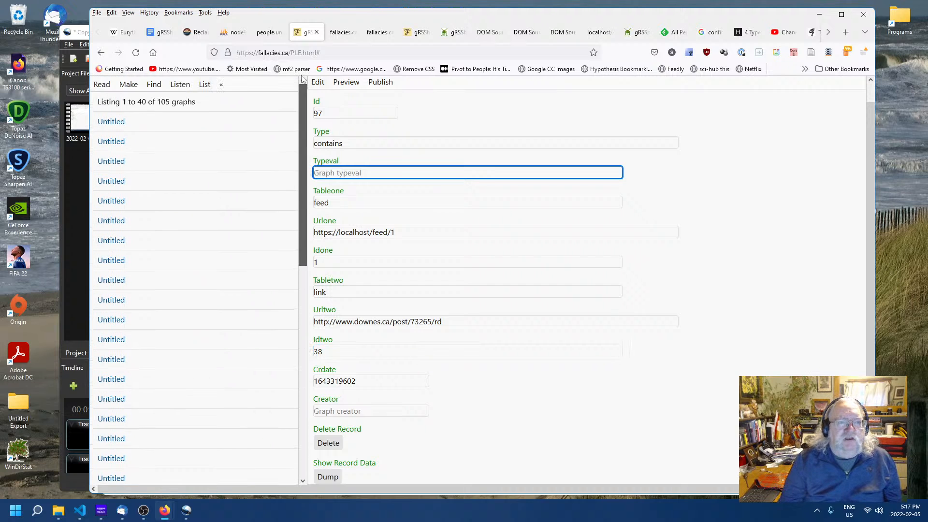
pyautogui.click(795, 292)
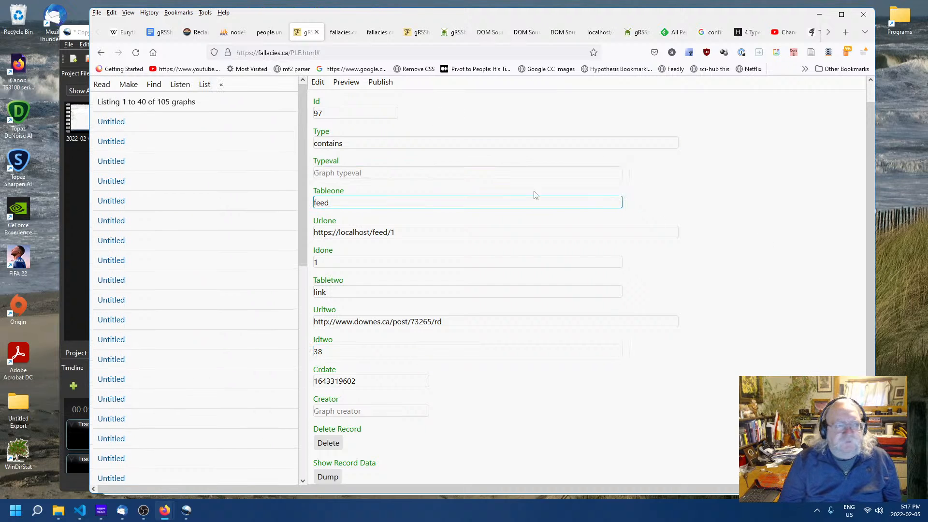
pyautogui.click(132, 86)
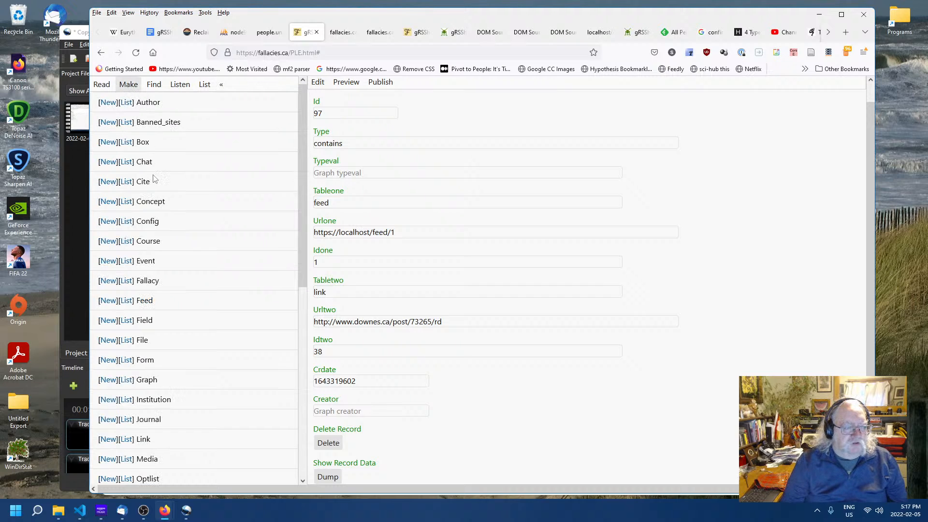
pyautogui.scroll(-5, 149, 282)
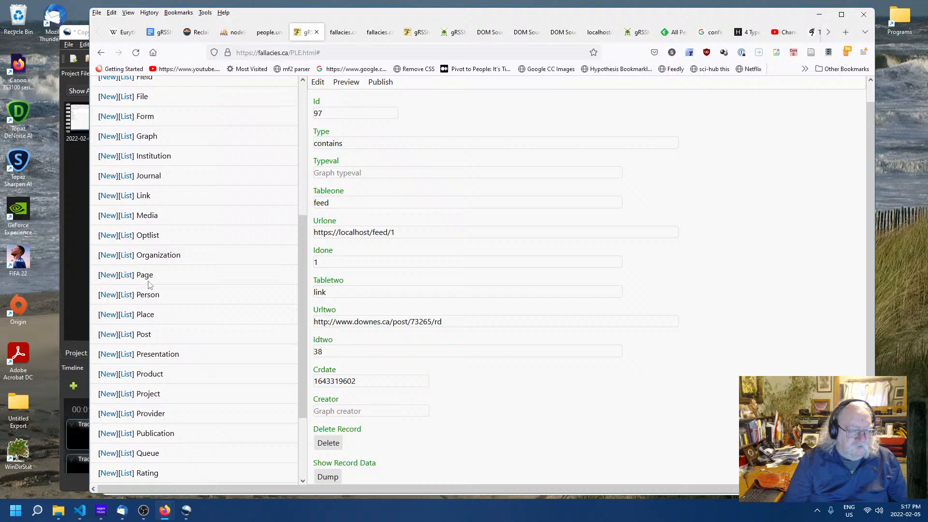
pyautogui.click(128, 331)
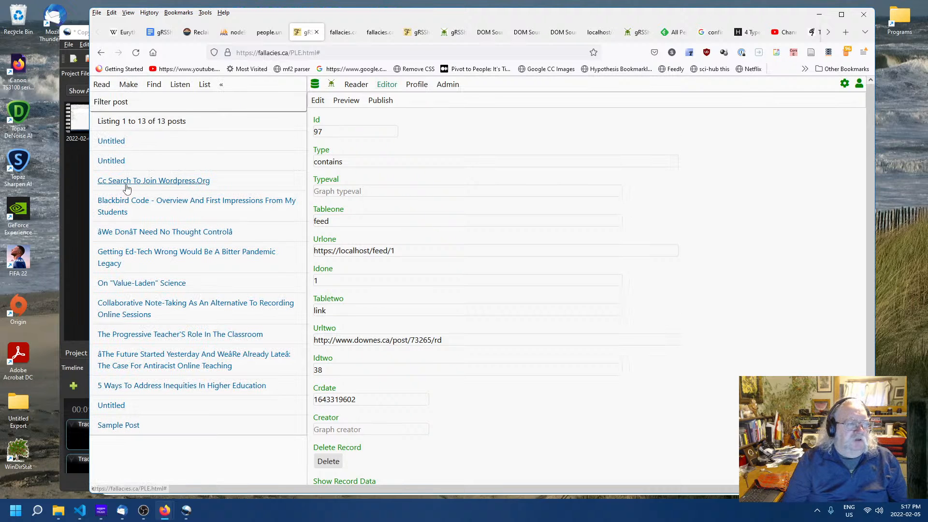
pyautogui.click(127, 183)
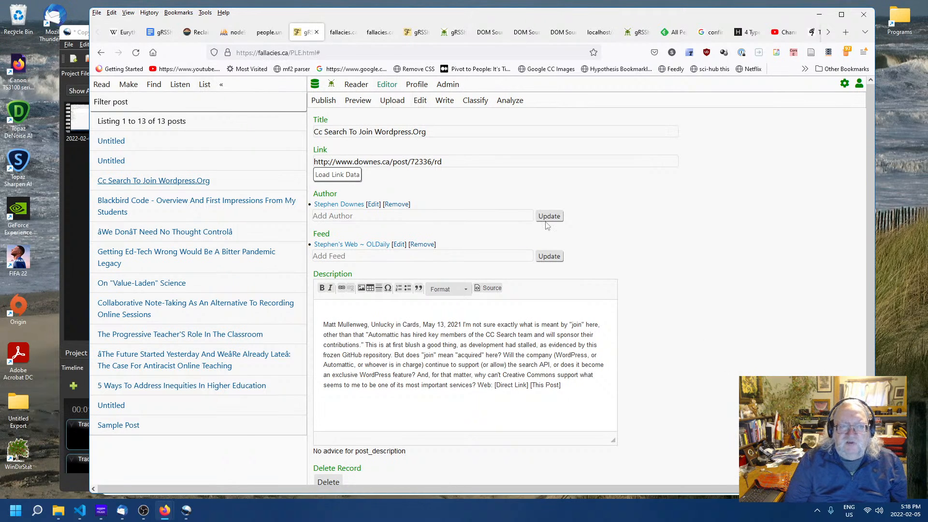
# - Browse the post editor's Preview, Publish and Upload views before returning to the edit form
pyautogui.click(356, 102)
pyautogui.click(319, 103)
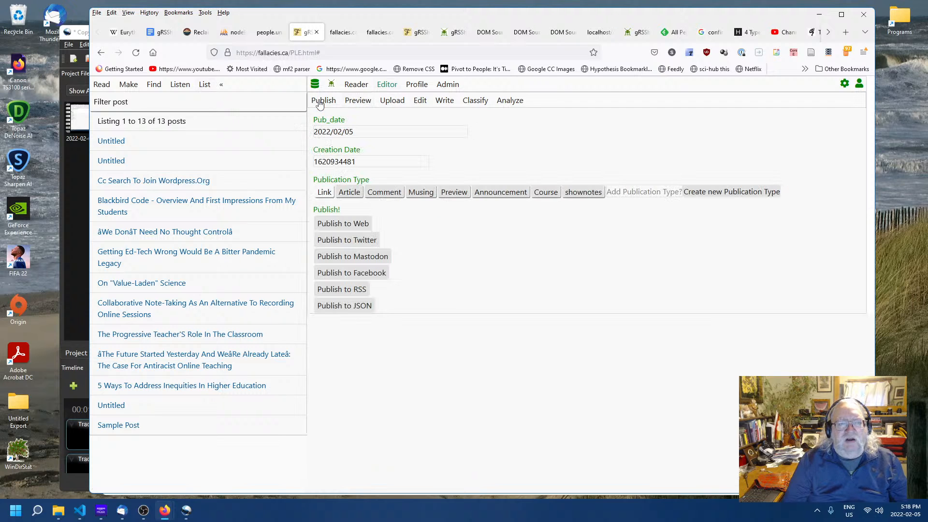
pyautogui.click(393, 103)
pyautogui.click(419, 103)
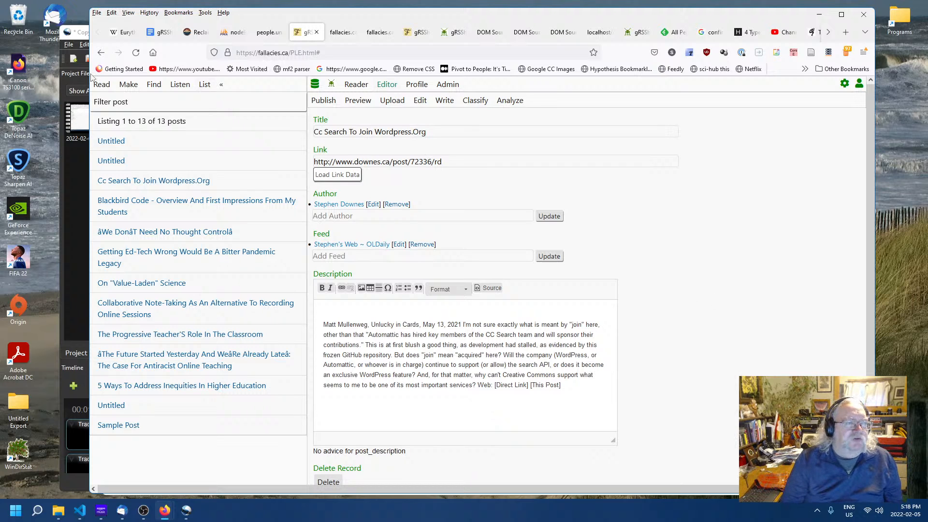
# - List the fallacy records and examine the example passages on the logical fallacies web page
pyautogui.click(127, 86)
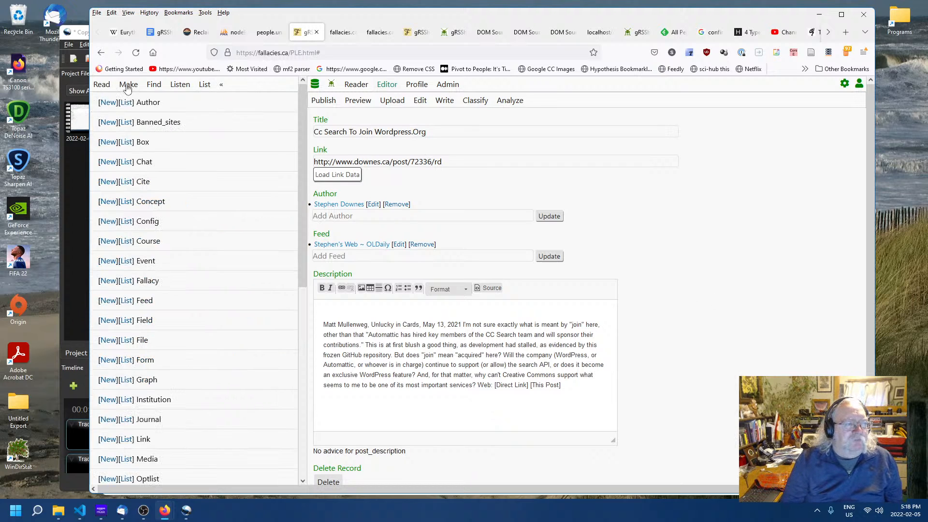
pyautogui.click(127, 283)
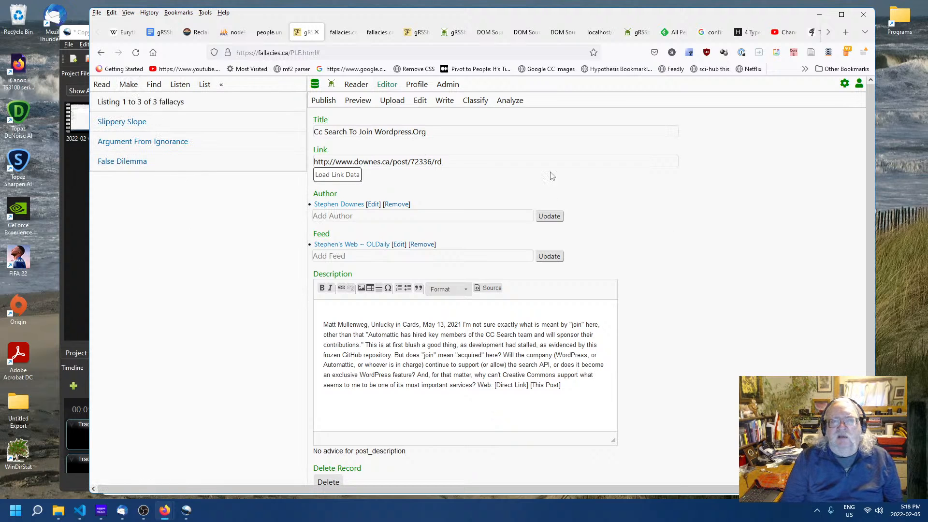
pyautogui.click(271, 35)
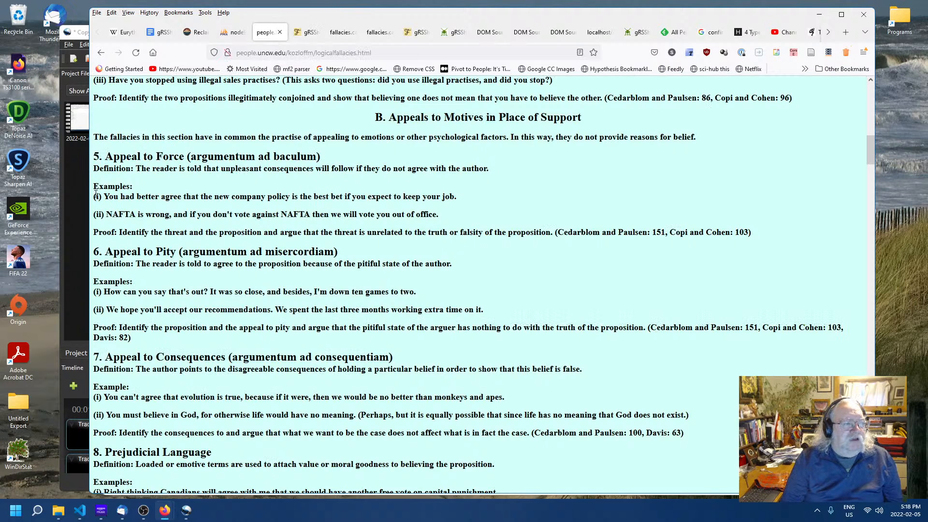
pyautogui.moveTo(95, 194); pyautogui.dragTo(270, 198)
pyautogui.click(210, 211)
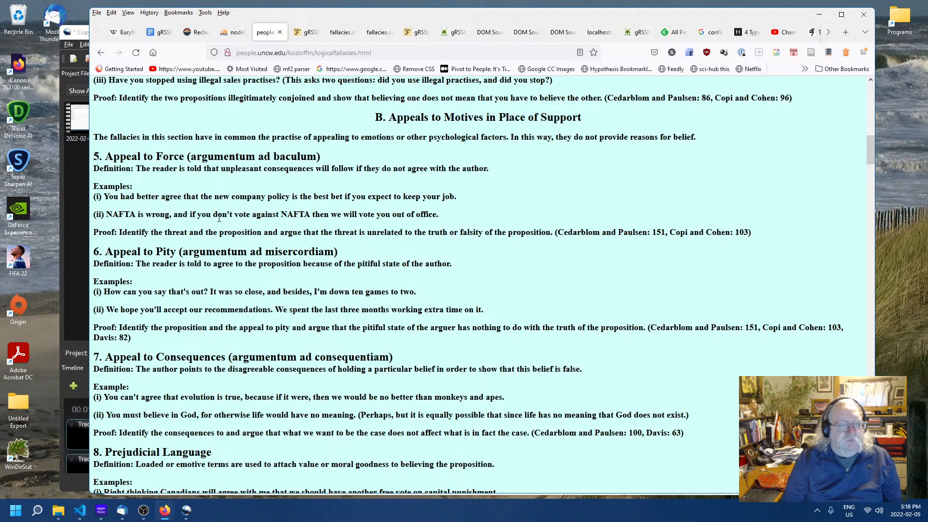
pyautogui.moveTo(211, 216); pyautogui.dragTo(352, 216)
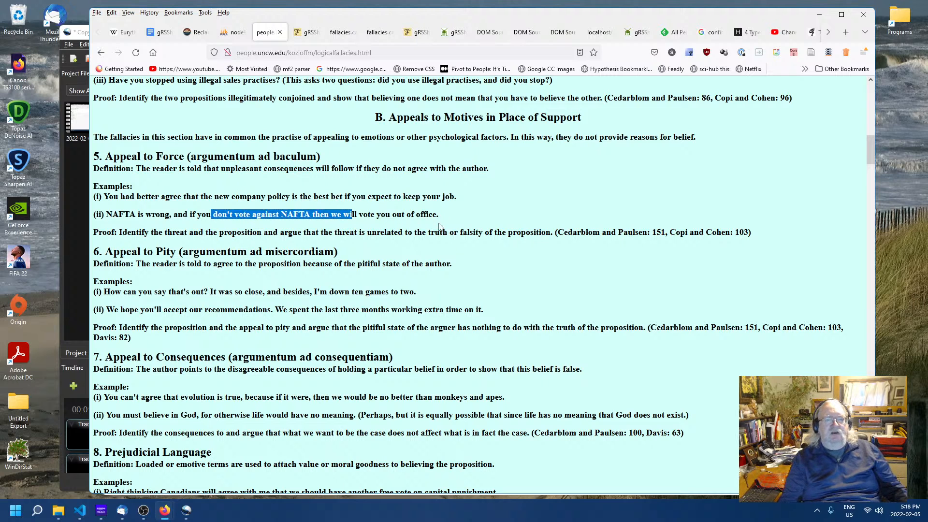
pyautogui.moveTo(438, 216); pyautogui.dragTo(188, 215)
pyautogui.click(131, 211)
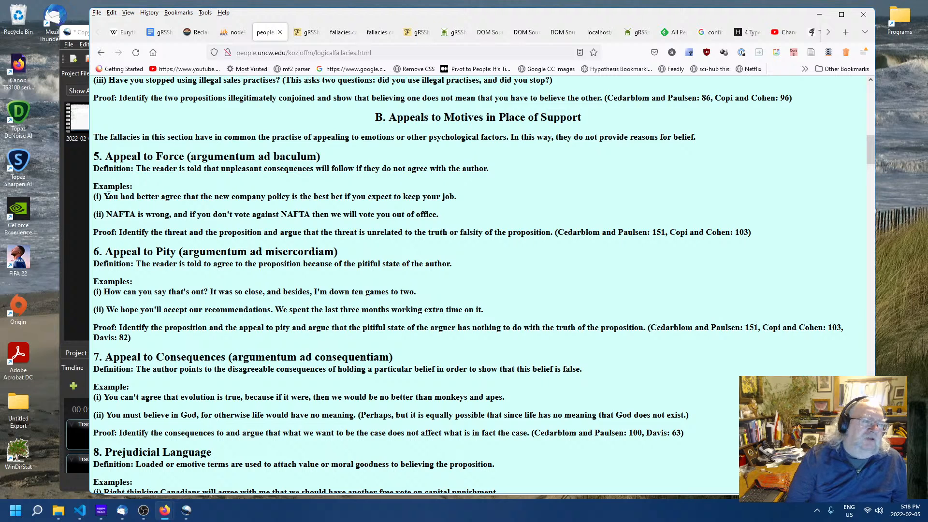
pyautogui.moveTo(108, 186); pyautogui.dragTo(152, 214)
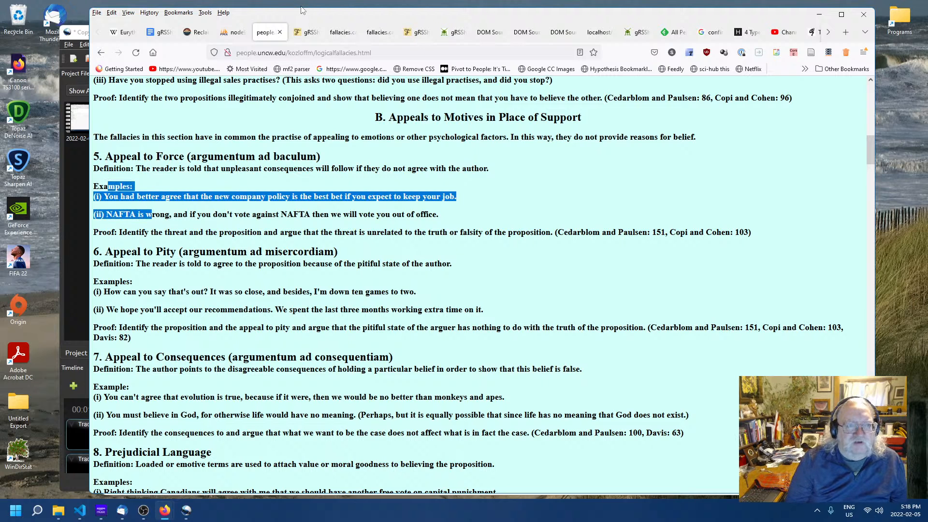
pyautogui.click(303, 35)
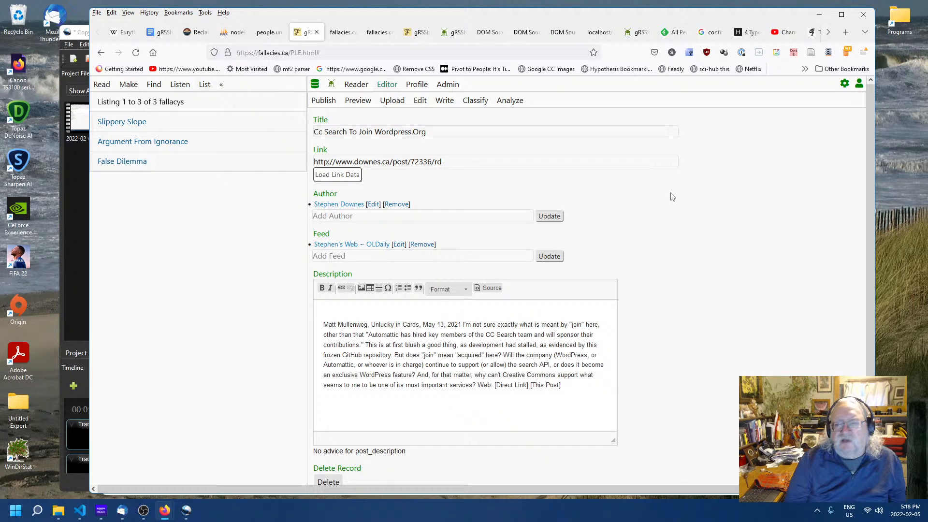
# - Create a new database table named example from the admin Database page
pyautogui.click(135, 85)
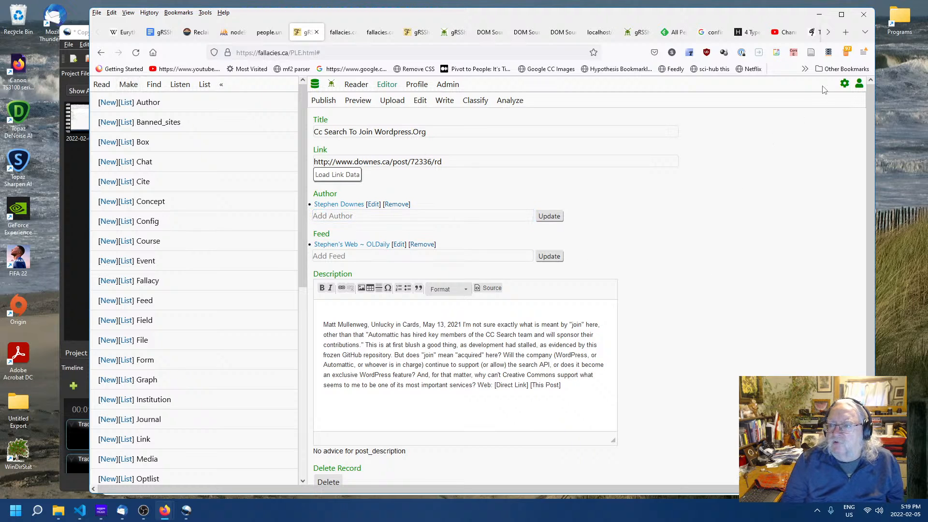
pyautogui.click(845, 84)
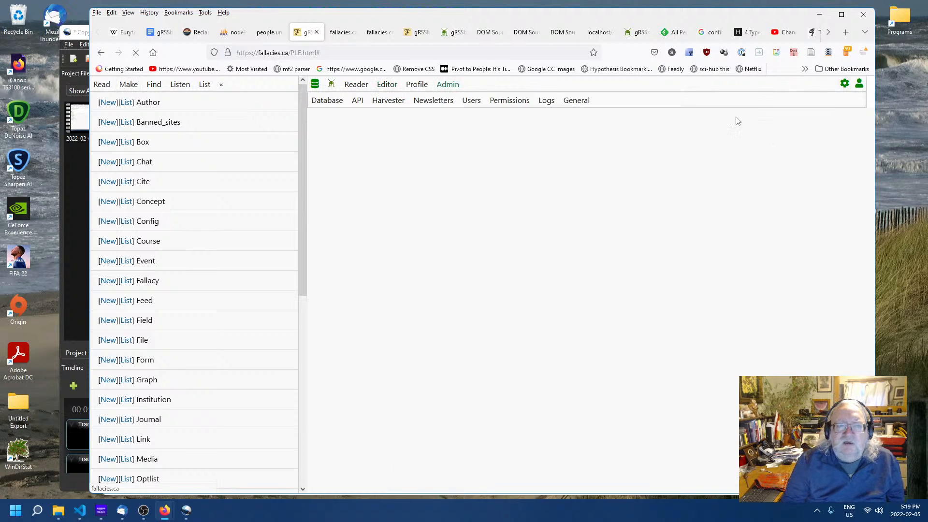
pyautogui.click(325, 102)
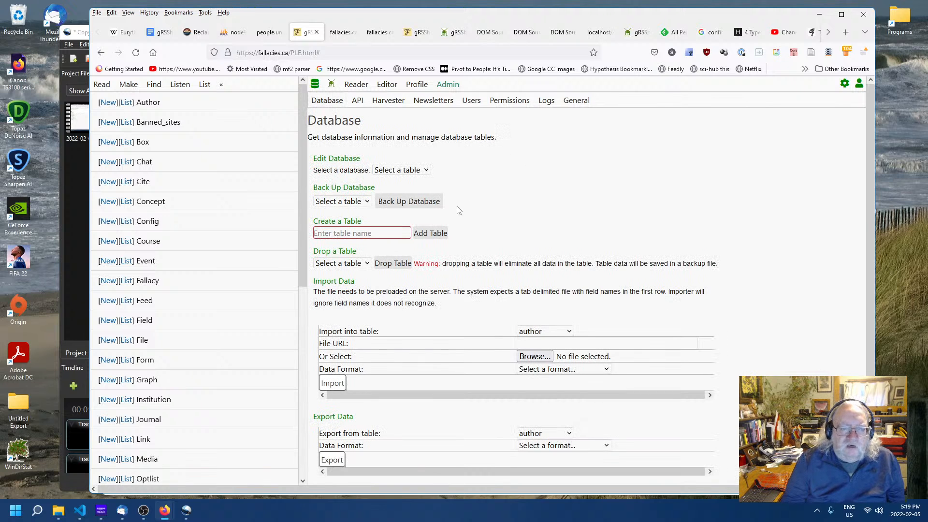
pyautogui.click(387, 234)
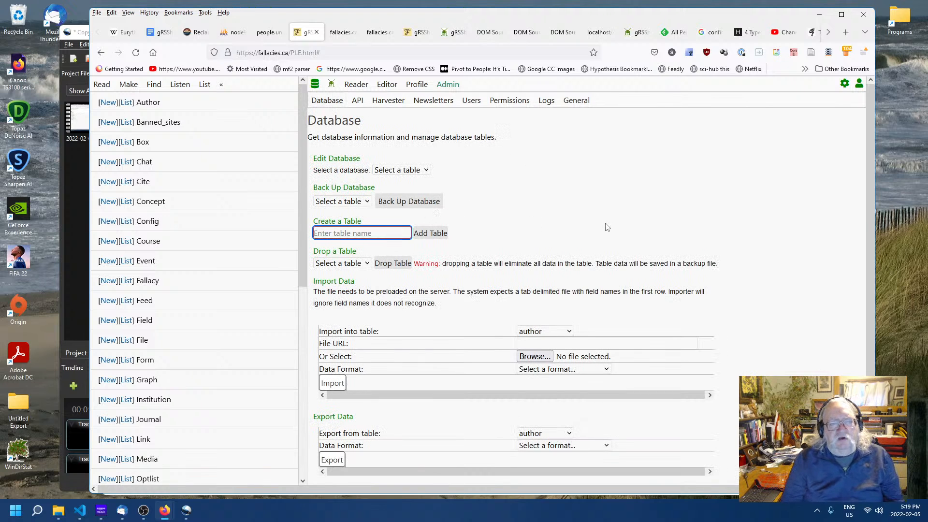
pyautogui.write('example')
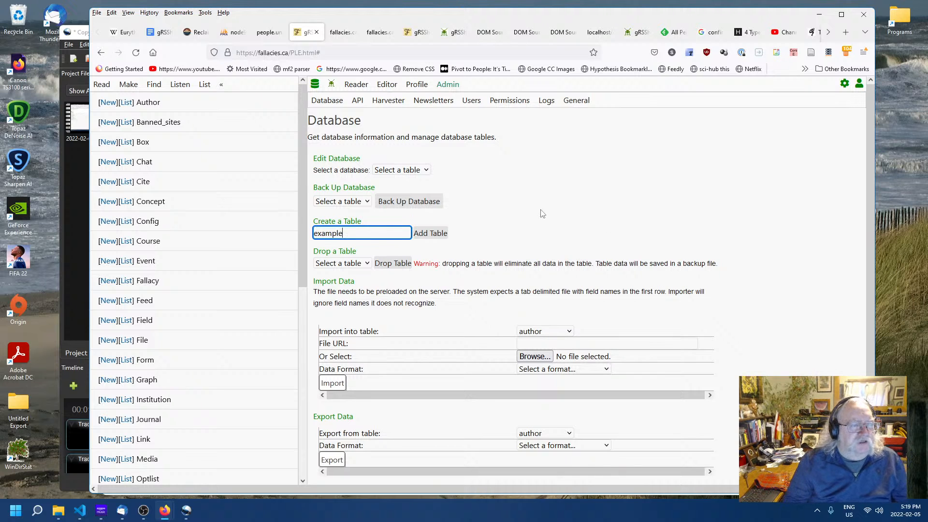
pyautogui.click(433, 234)
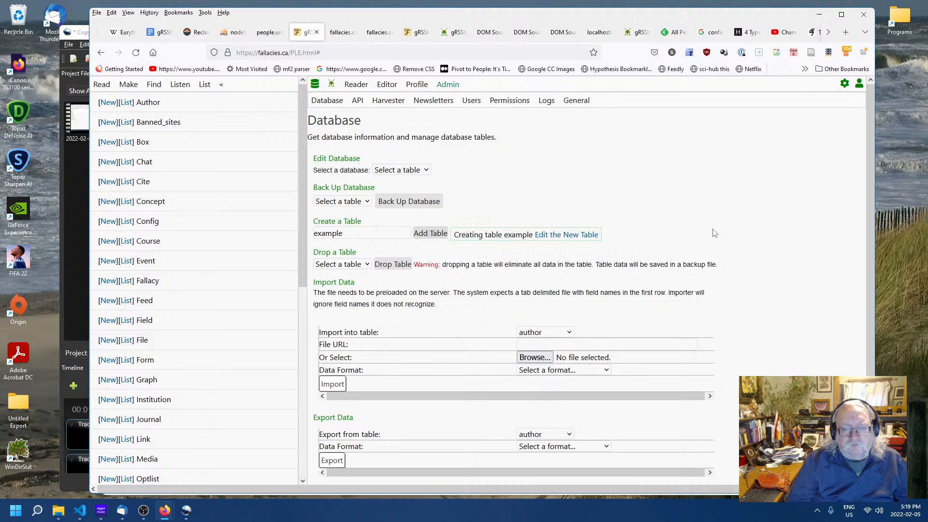
# - Open the example table's structure and add an example_title field of type varchar with size 128
pyautogui.click(580, 235)
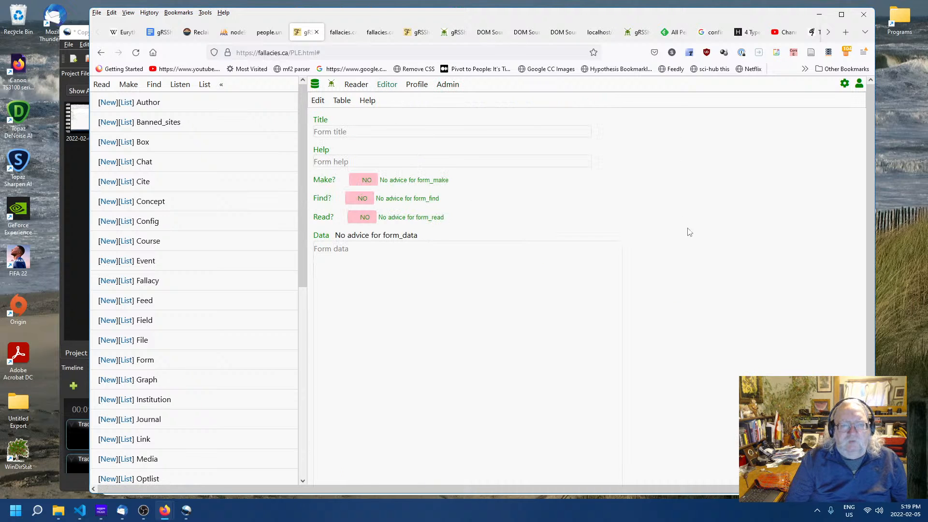
pyautogui.click(341, 100)
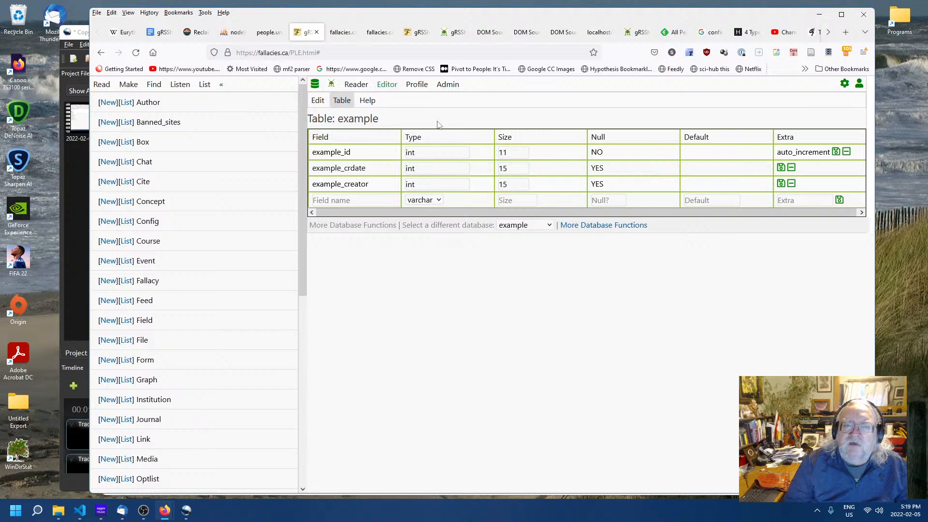
pyautogui.click(352, 200)
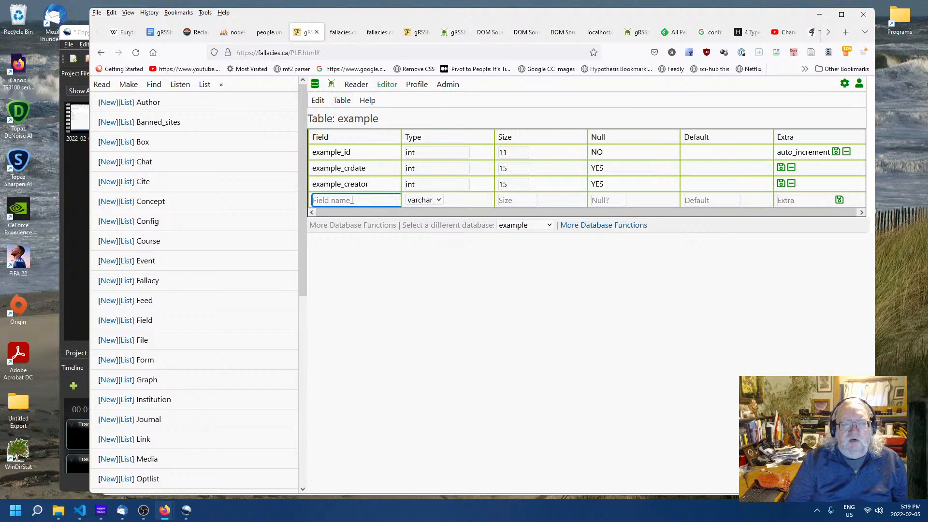
pyautogui.write('example_title')
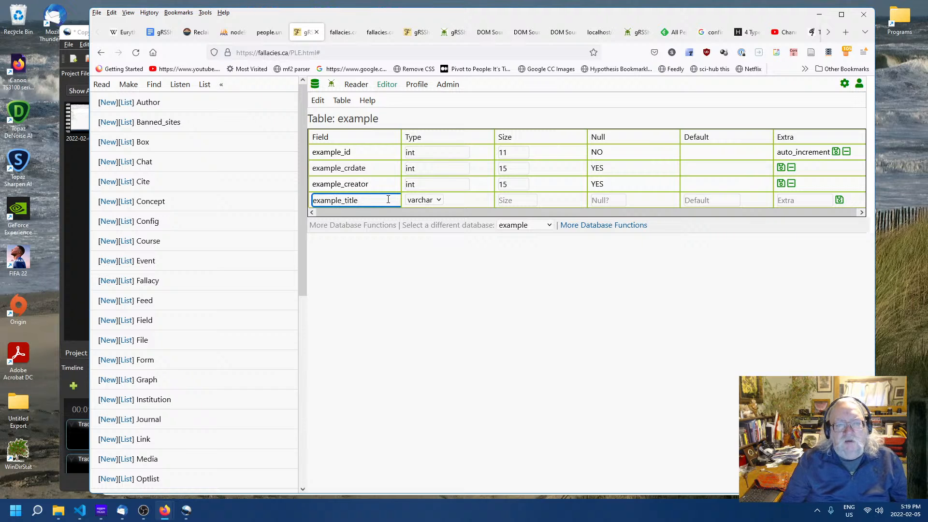
pyautogui.click(523, 200)
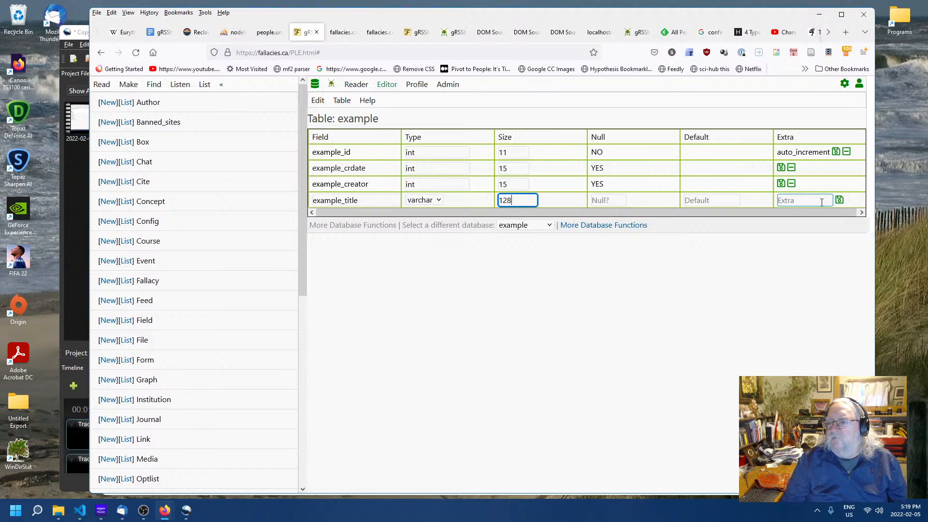
pyautogui.click(845, 200)
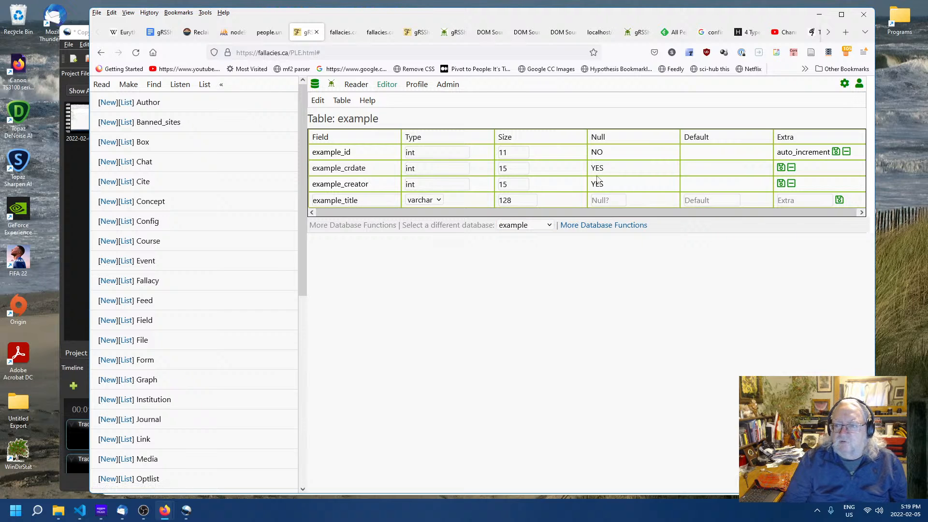
pyautogui.click(832, 199)
pyautogui.click(839, 199)
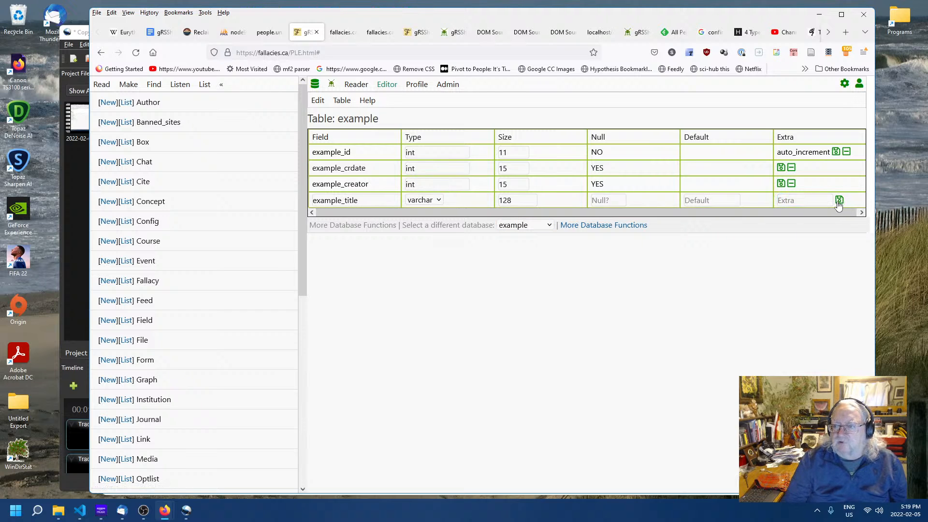
# - Add an example_description field of type text to the example table
pyautogui.click(372, 221)
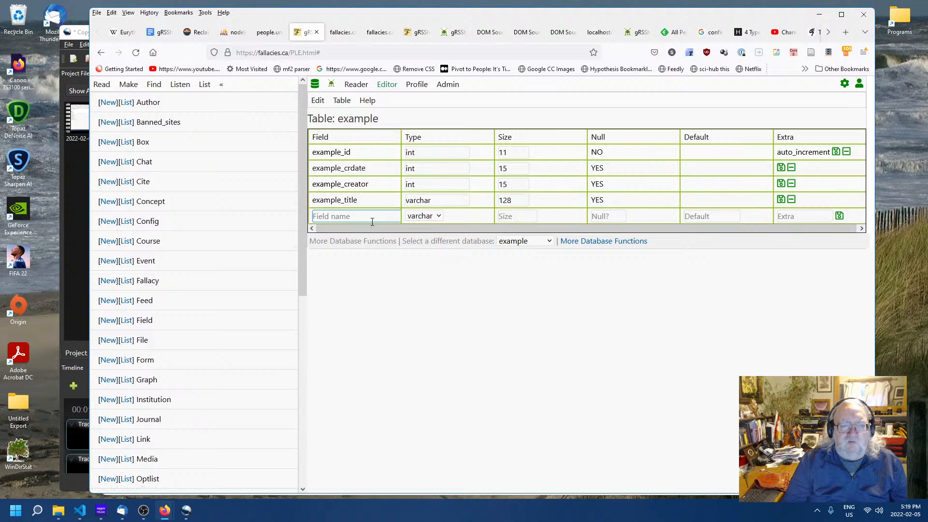
pyautogui.write('exa')
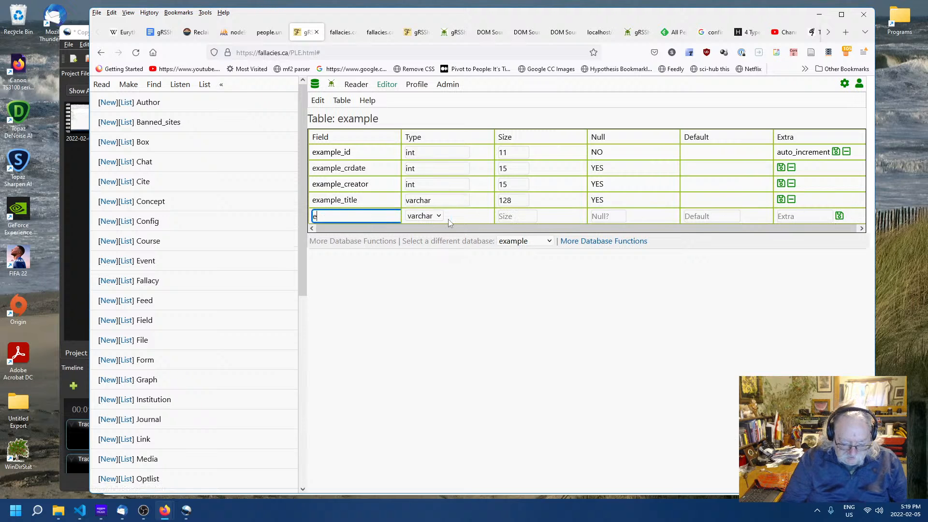
pyautogui.press('BackSpace')
pyautogui.write('am')
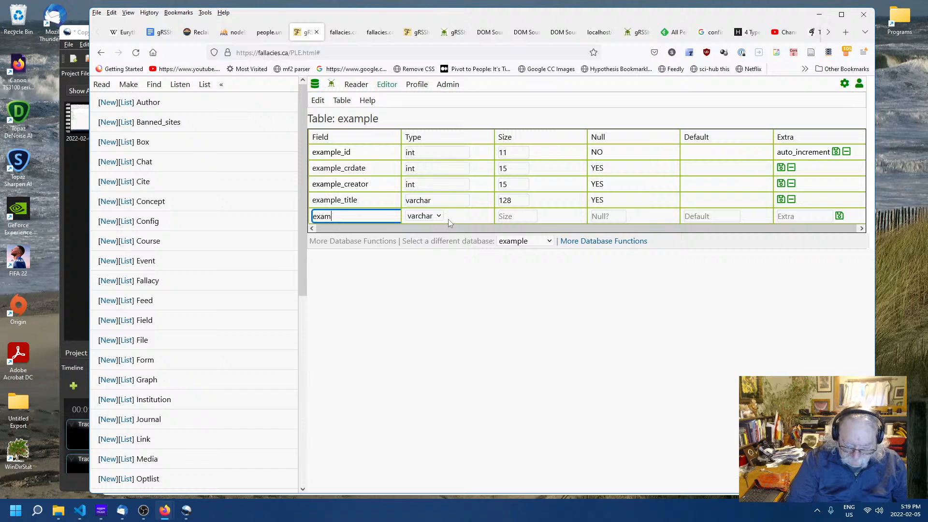
pyautogui.write('ple_d')
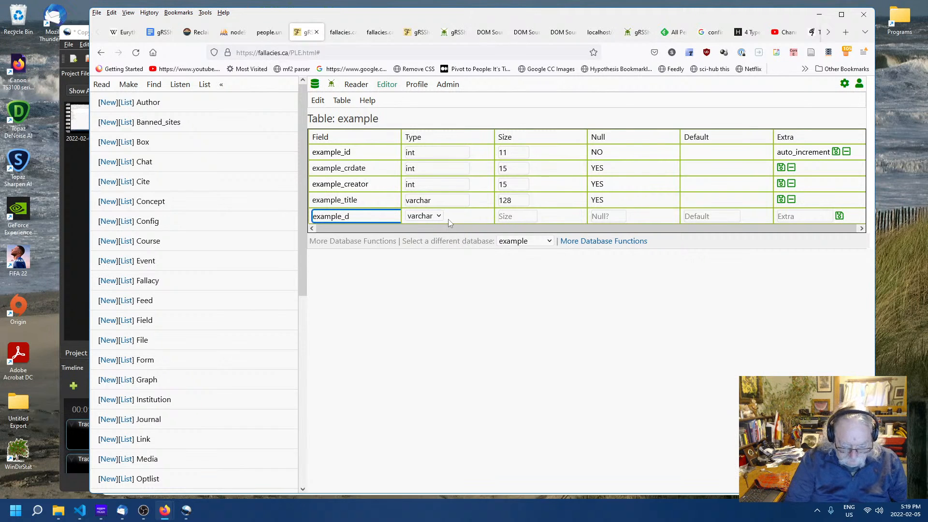
pyautogui.write('escription')
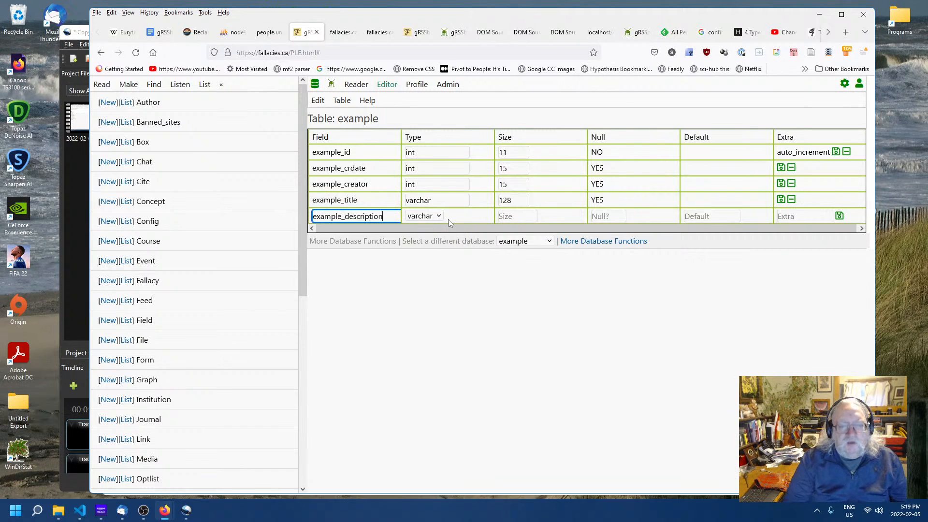
pyautogui.click(431, 216)
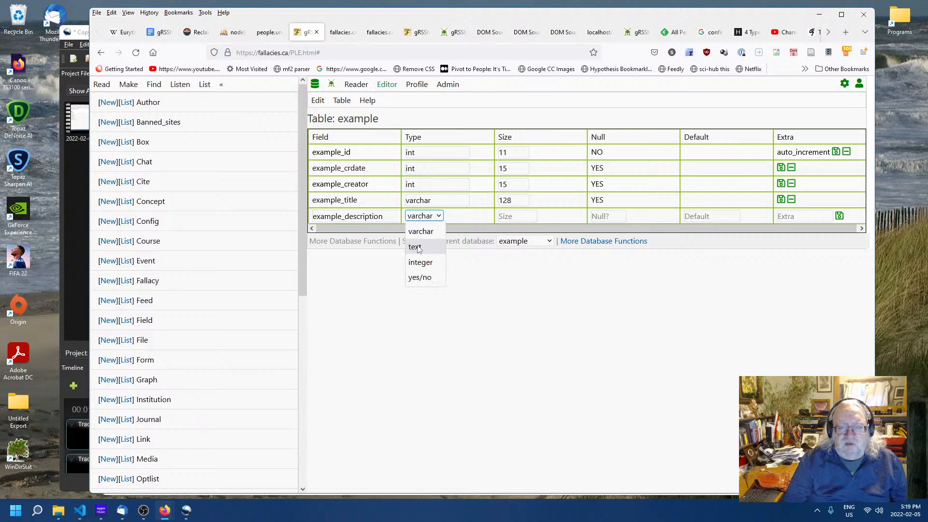
pyautogui.click(420, 236)
pyautogui.click(840, 216)
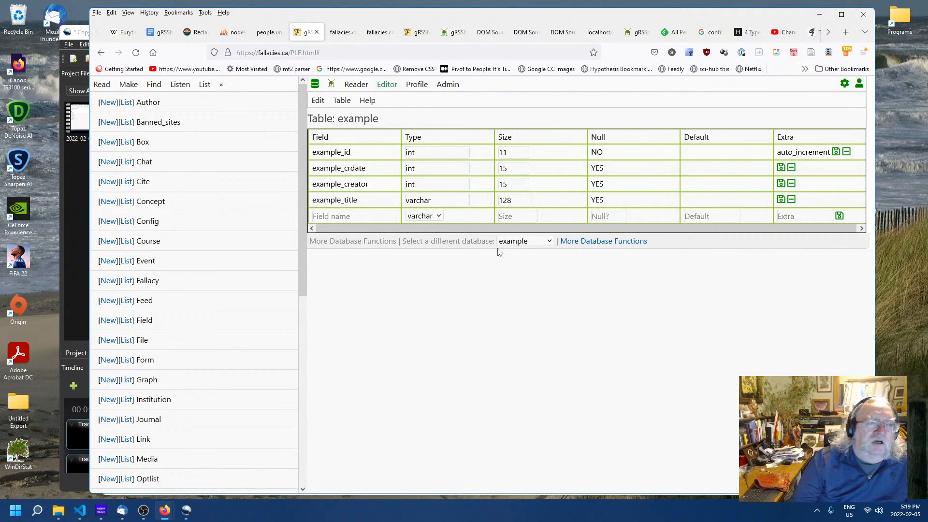
# - Reload the page and open the list of Example records
pyautogui.rightClick(480, 323)
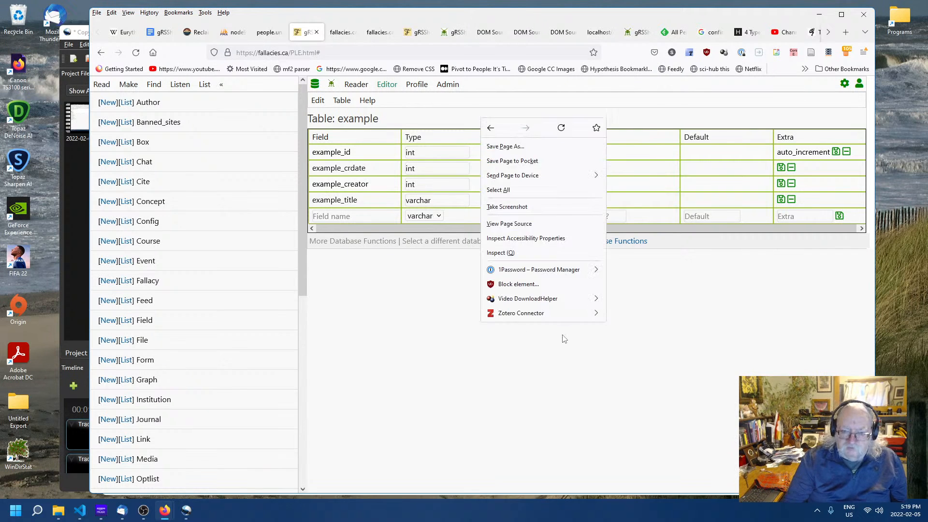
pyautogui.click(562, 127)
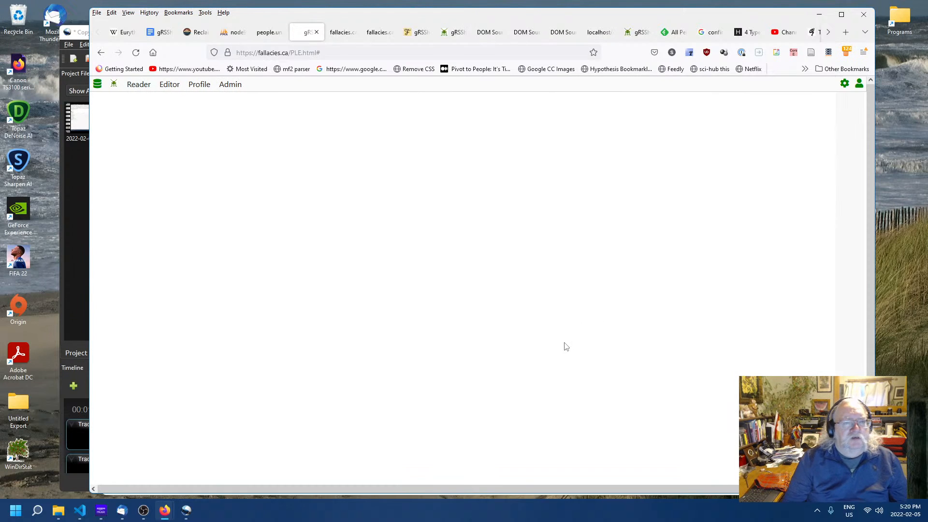
pyautogui.click(98, 85)
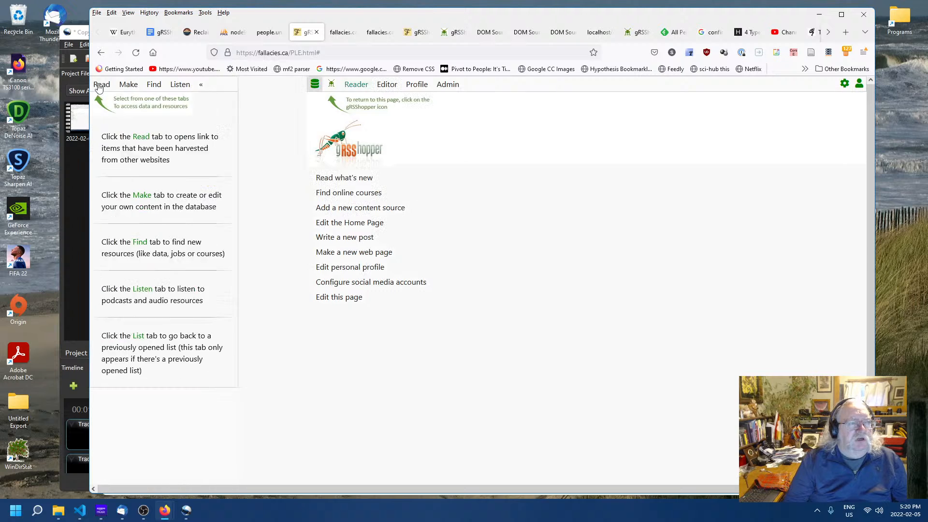
pyautogui.click(134, 89)
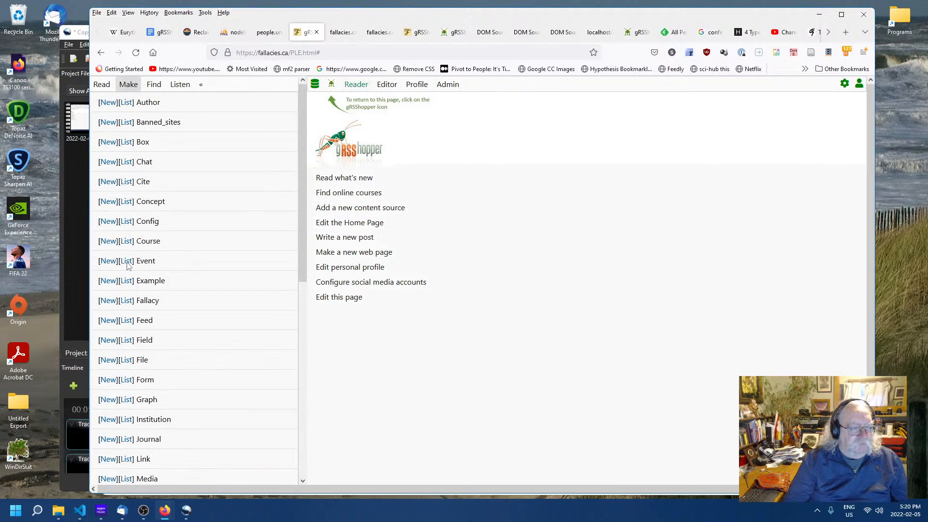
pyautogui.click(126, 282)
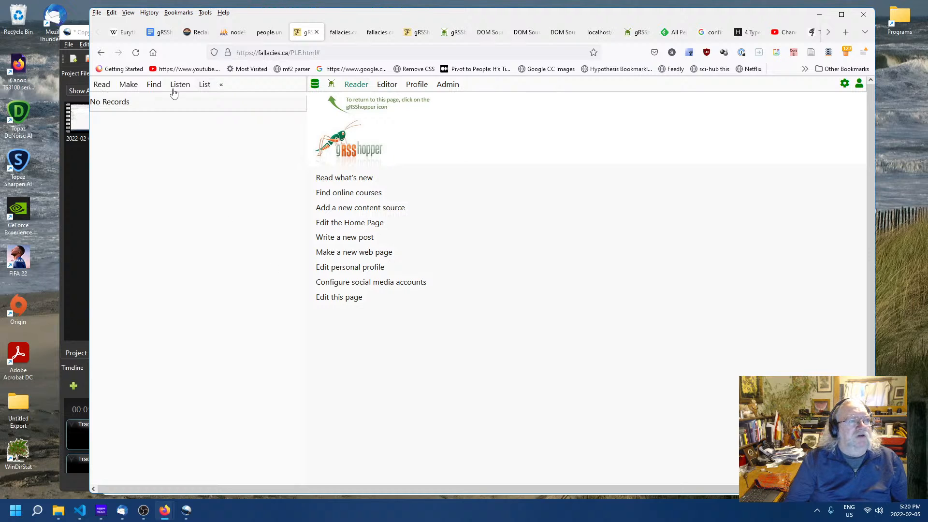
# - Open a new Example record and examine its title and description fields
pyautogui.click(127, 87)
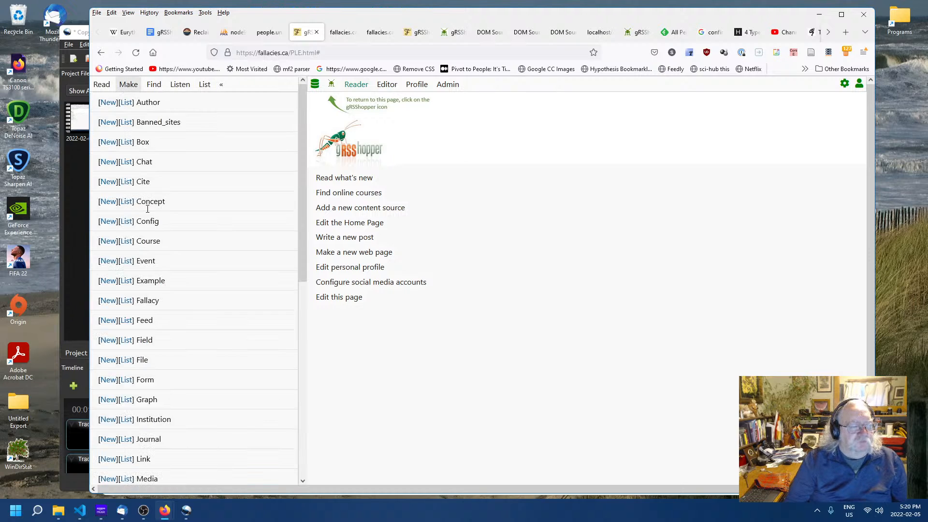
pyautogui.click(109, 282)
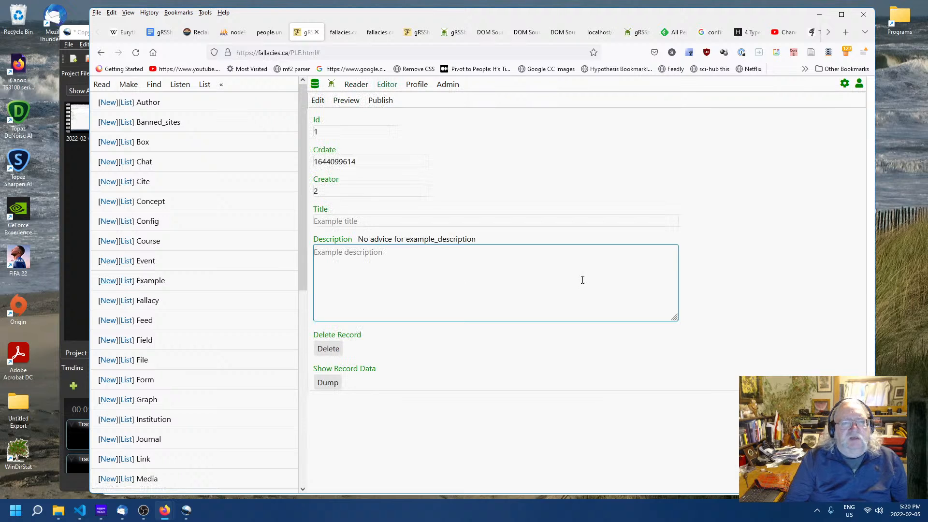
pyautogui.click(423, 291)
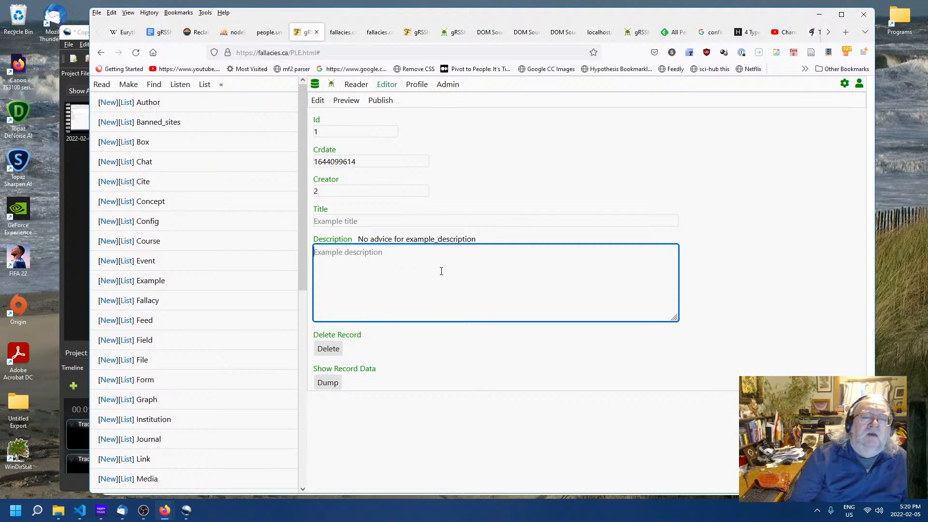
pyautogui.click(515, 200)
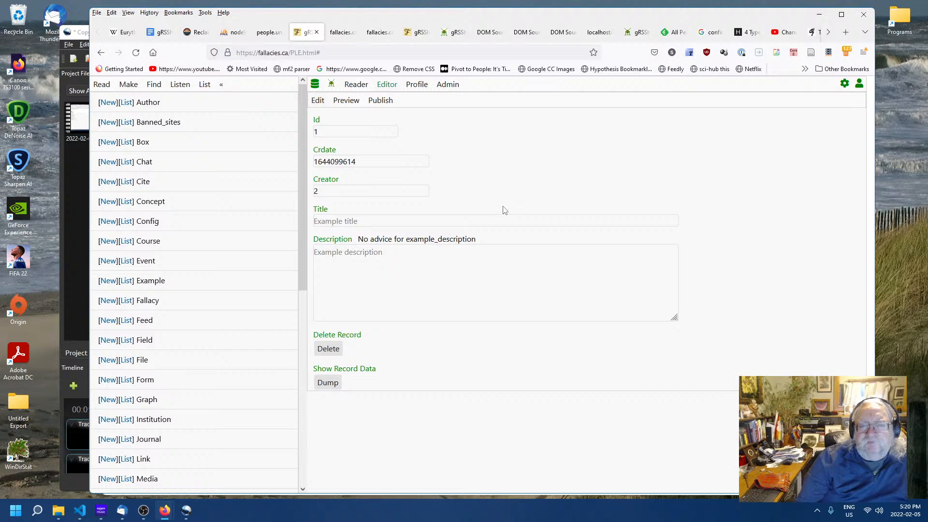
pyautogui.click(409, 216)
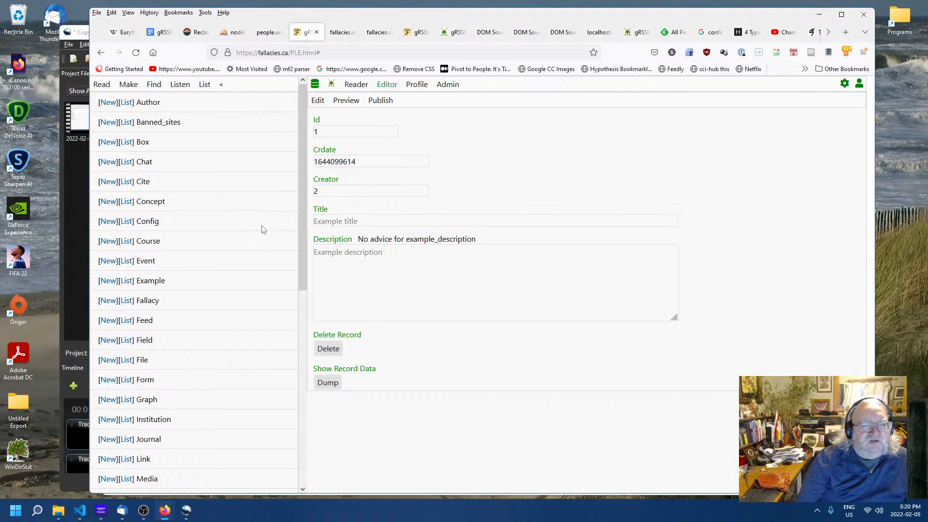
pyautogui.click(579, 282)
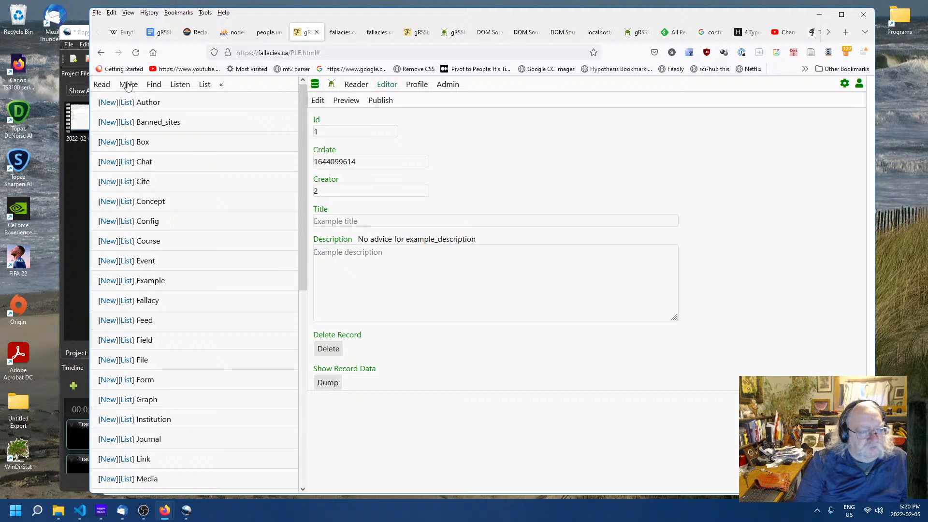
# - Open the fallacy form from the list of forms and copy its form data definition
pyautogui.scroll(-5, 179, 311)
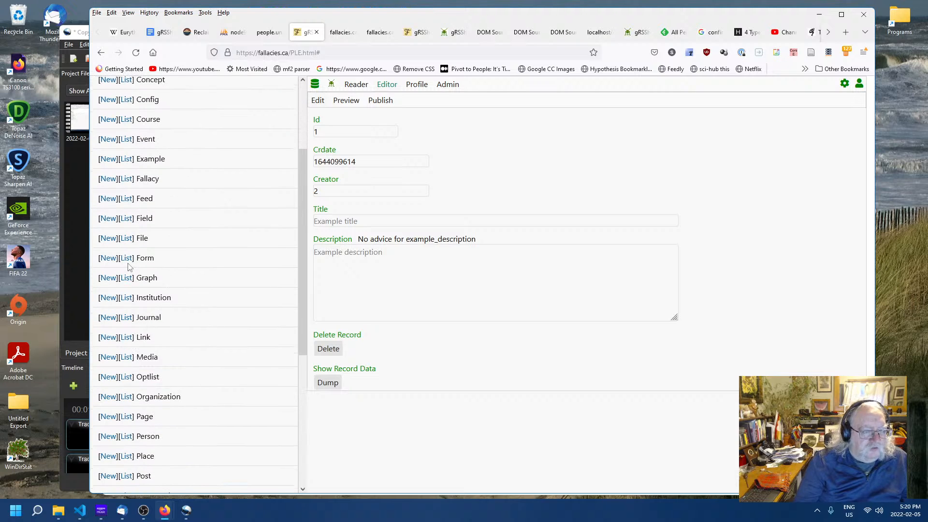
pyautogui.click(127, 259)
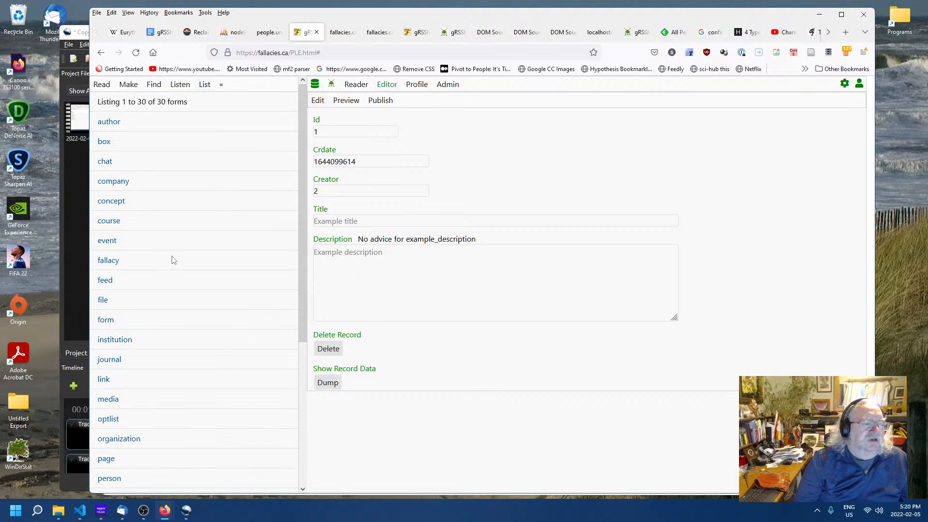
pyautogui.click(292, 256)
pyautogui.moveTo(382, 371); pyautogui.dragTo(315, 246)
pyautogui.hotkey('ctrl', 'c')
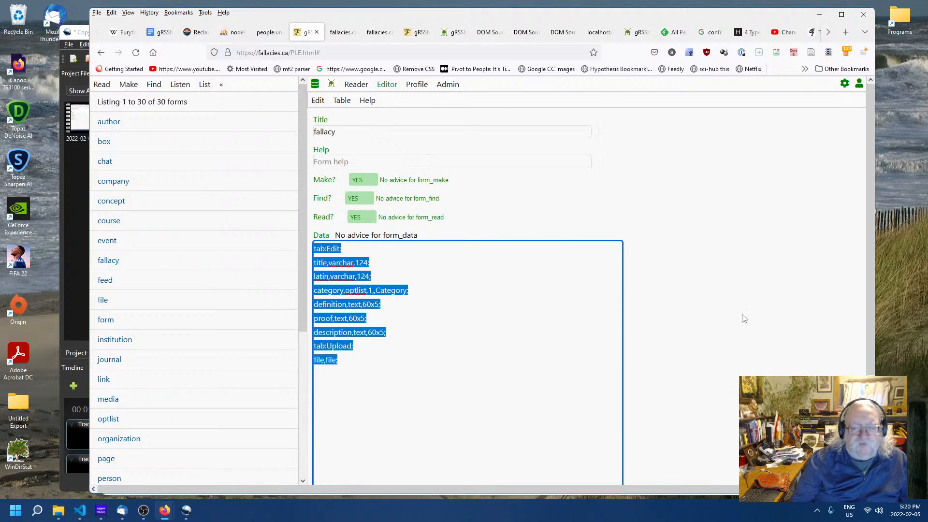
pyautogui.click(709, 322)
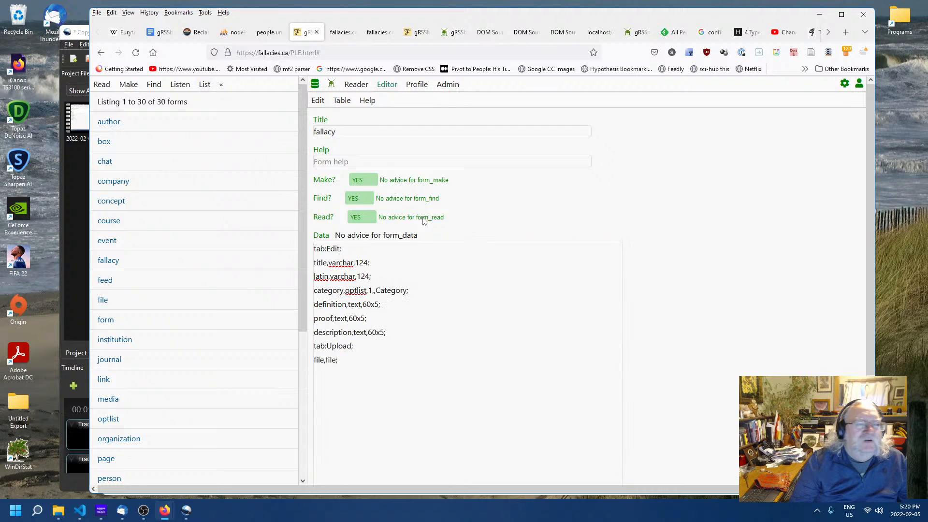
# - Create a new form titled example and paste the copied form data into it
pyautogui.click(129, 85)
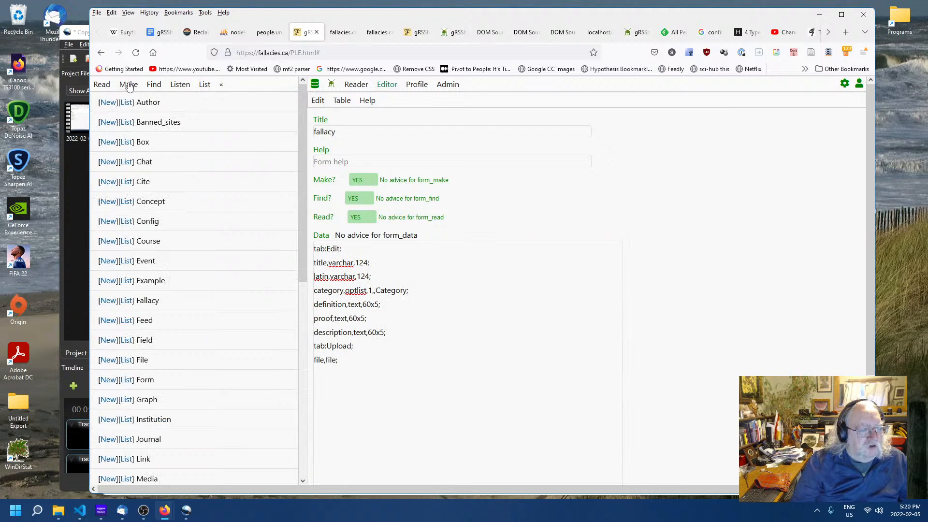
pyautogui.click(107, 380)
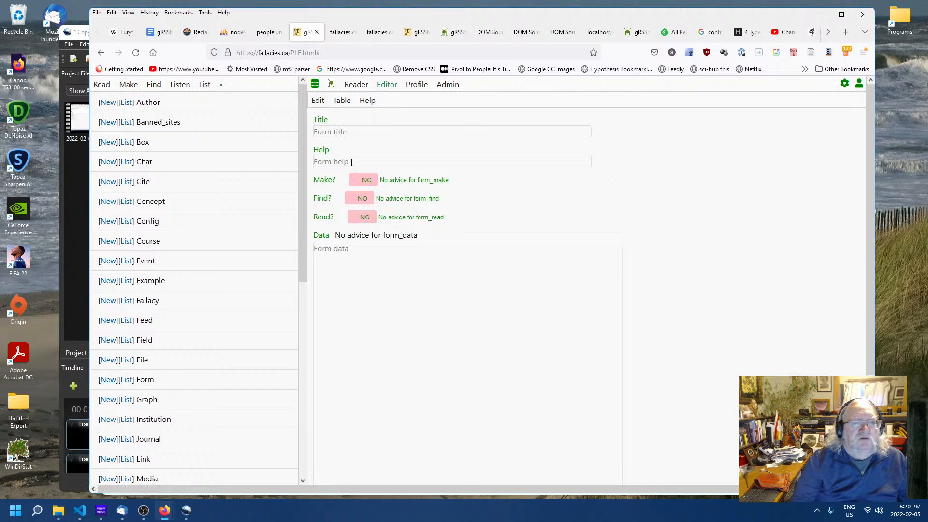
pyautogui.click(364, 132)
pyautogui.write('example')
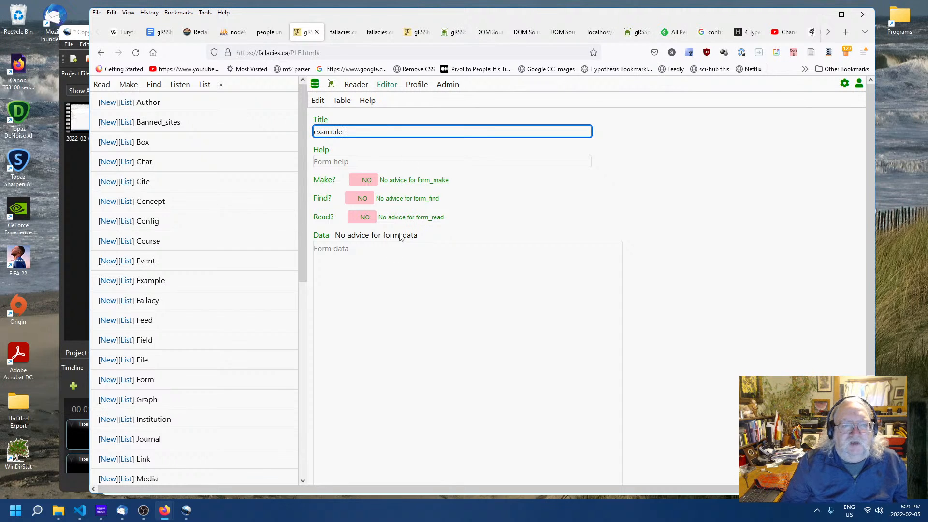
pyautogui.click(382, 260)
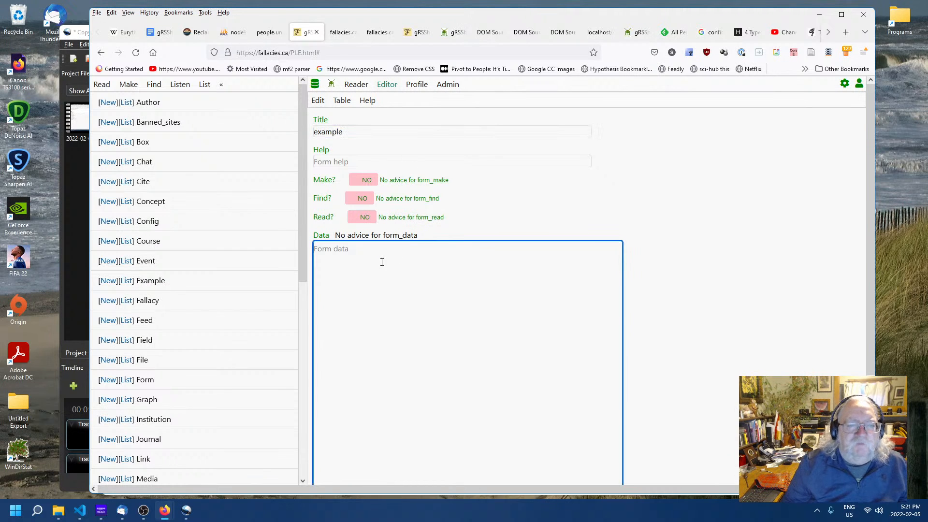
pyautogui.hotkey('ctrl', 'v')
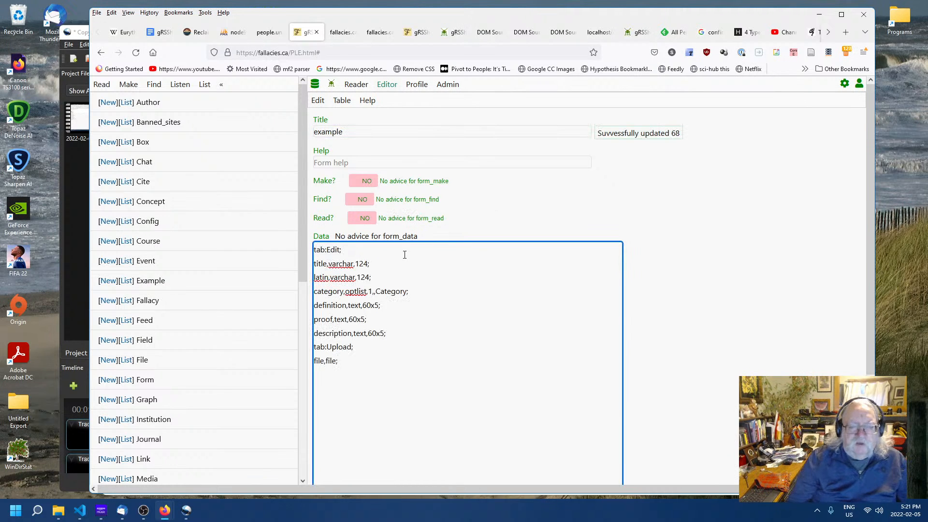
# - Switch the example form's Make, Find and Read options to YES
pyautogui.click(366, 181)
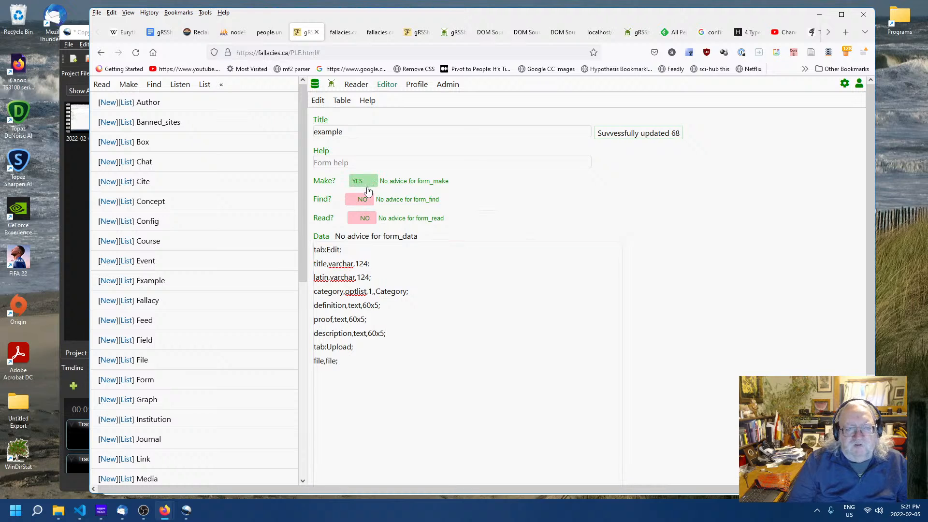
pyautogui.click(361, 213)
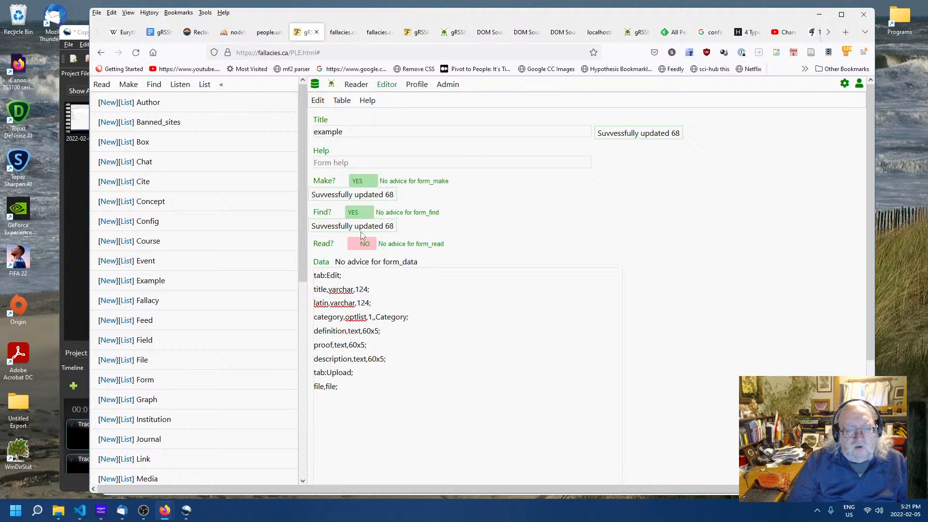
pyautogui.click(359, 248)
# - Delete the latin, category, definition and proof lines from the example form data
pyautogui.click(434, 321)
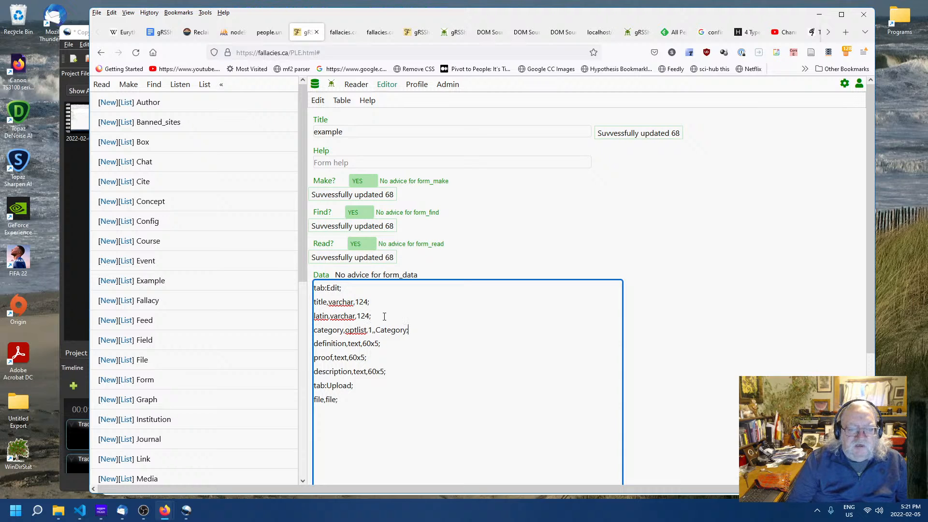
pyautogui.moveTo(384, 316); pyautogui.dragTo(313, 316)
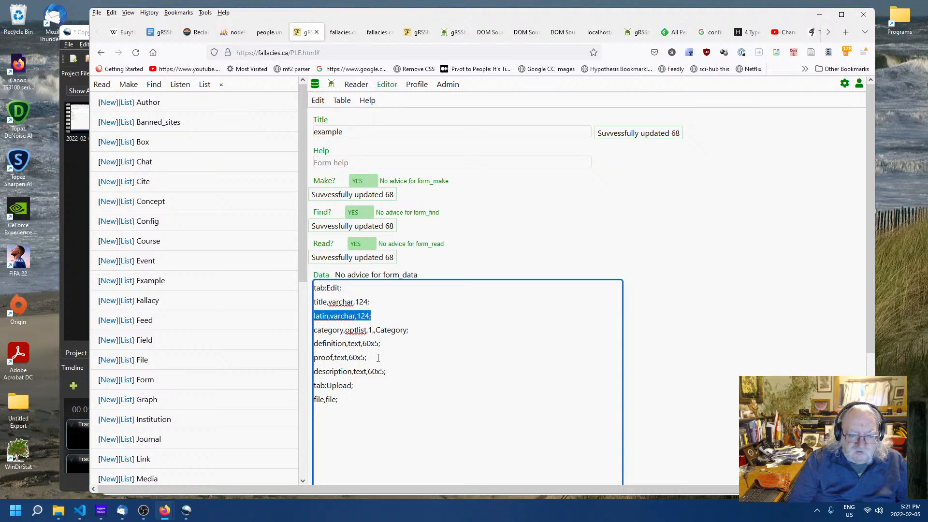
pyautogui.moveTo(378, 358); pyautogui.dragTo(305, 316)
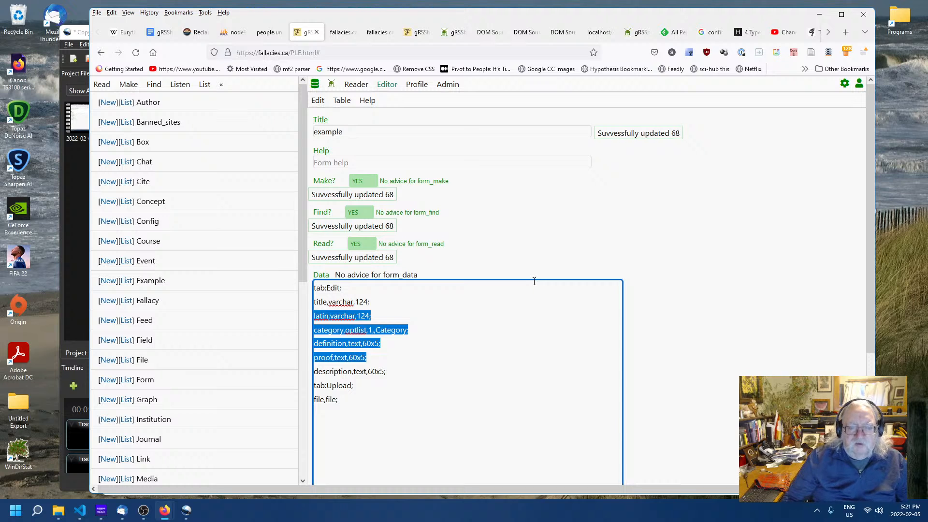
pyautogui.press('Delete')
pyautogui.press('Delete')
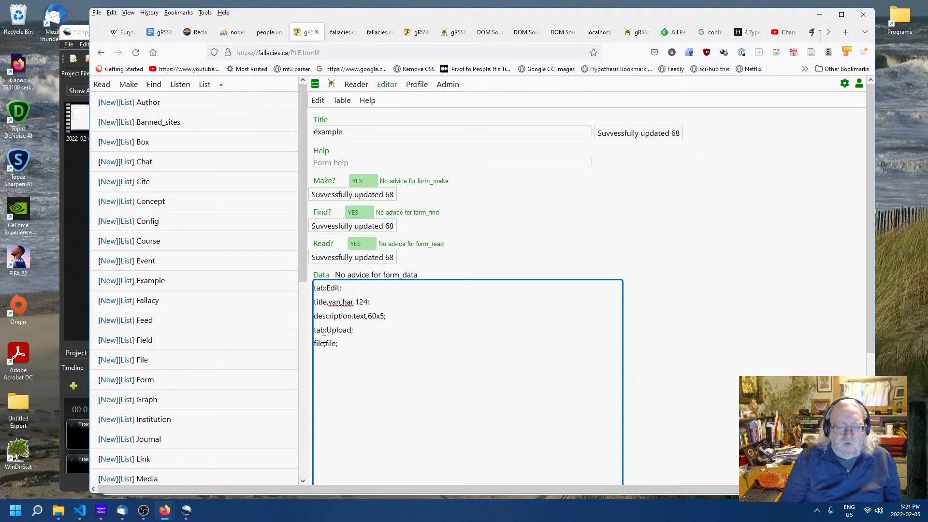
pyautogui.click(739, 364)
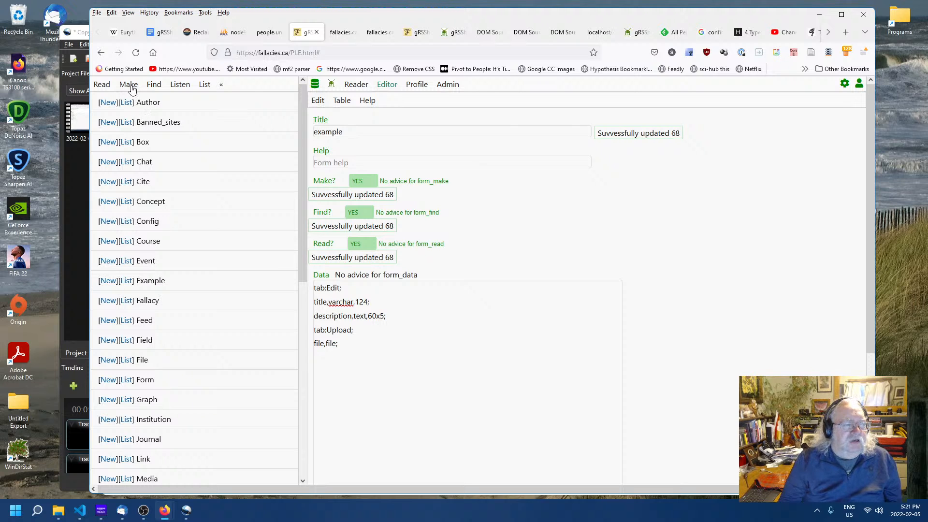
# - Examine the post form's data definition, including its author and feed keylist entries
pyautogui.scroll(-3, 135, 261)
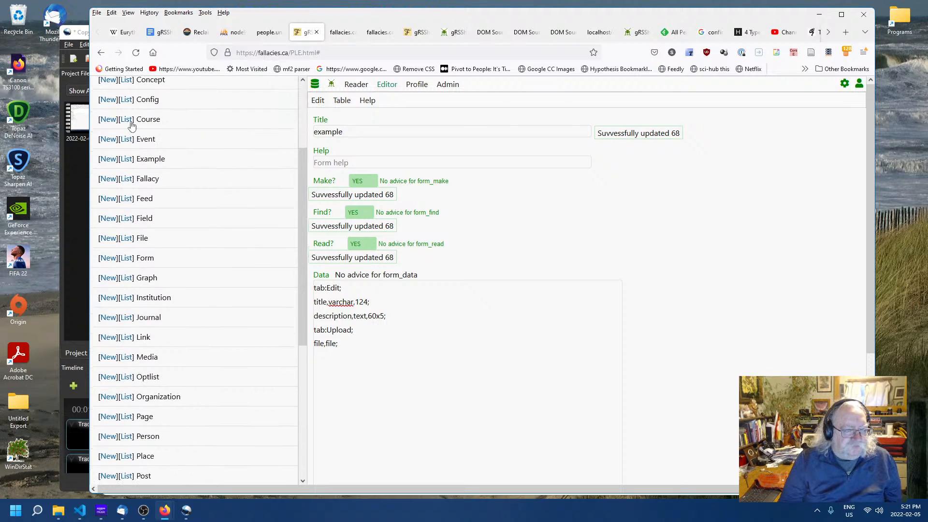
pyautogui.click(125, 259)
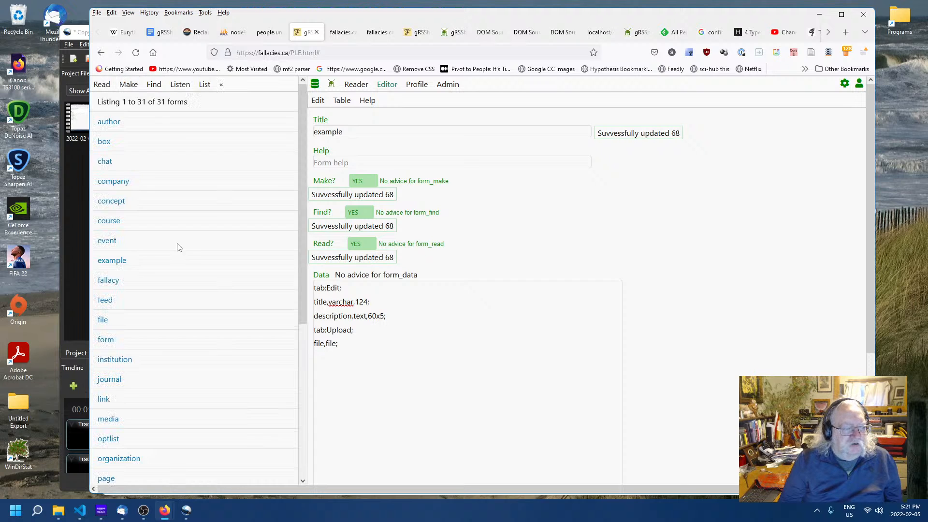
pyautogui.scroll(-6, 170, 276)
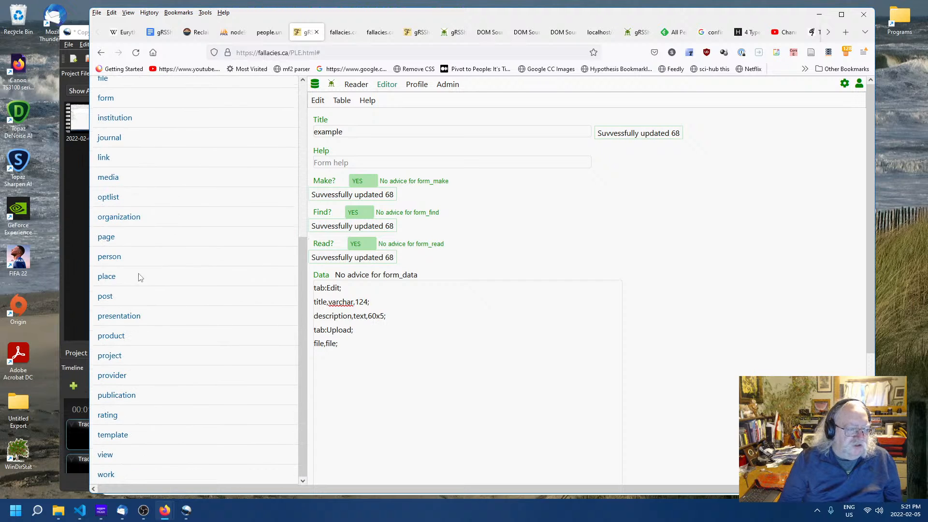
pyautogui.click(104, 297)
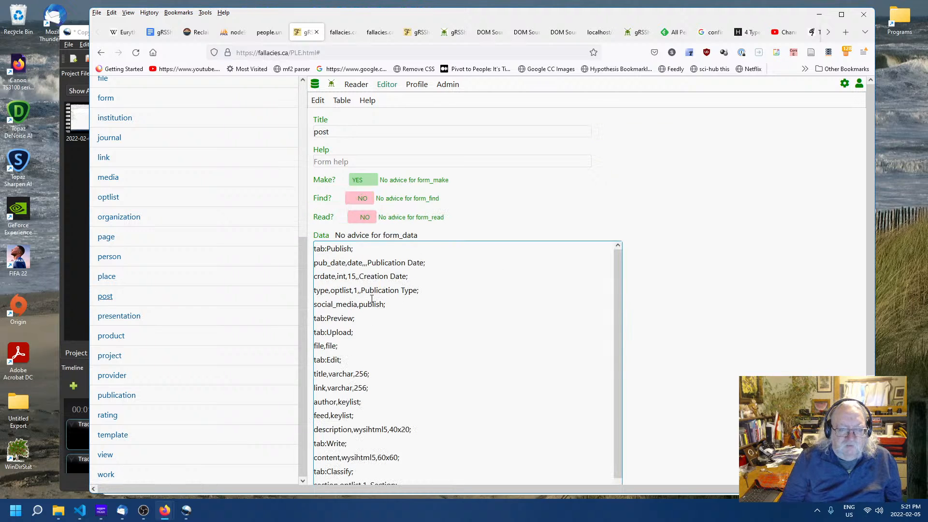
pyautogui.scroll(-2, 428, 330)
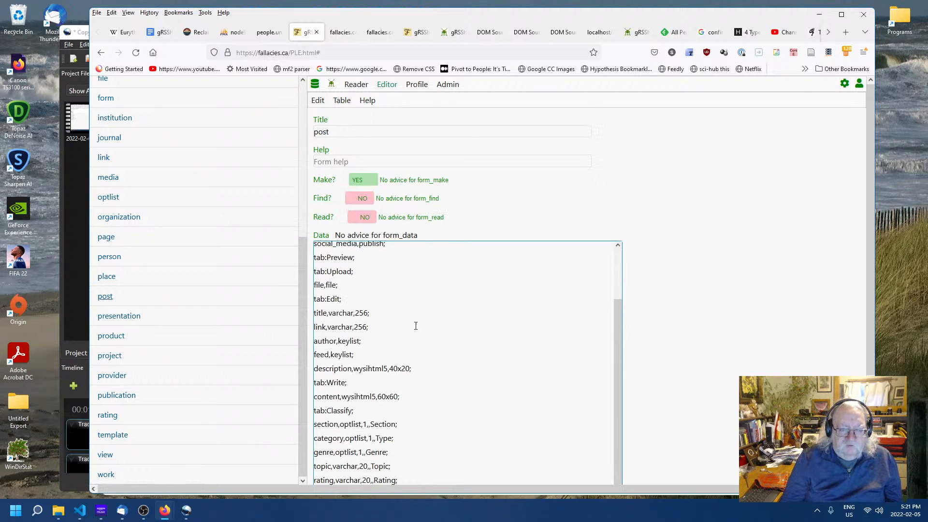
pyautogui.scroll(-1, 362, 324)
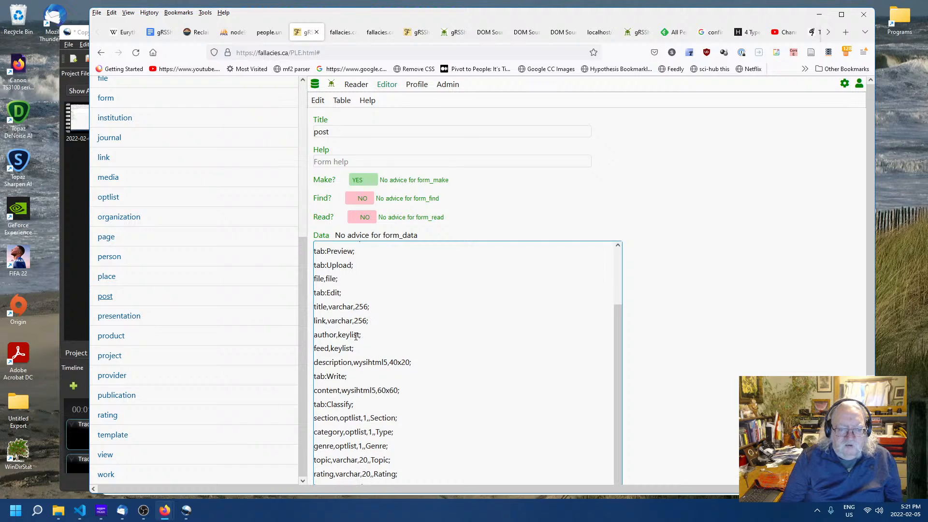
pyautogui.click(358, 335)
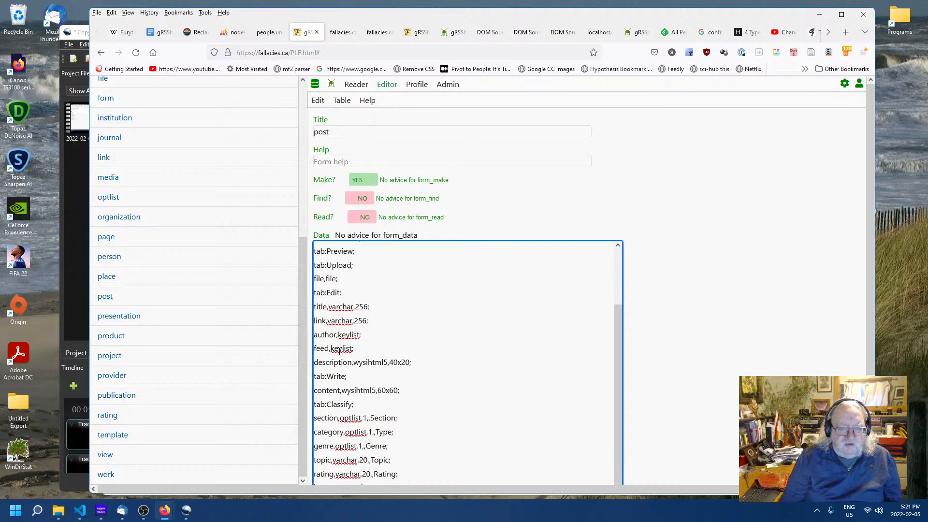
pyautogui.scroll(3, 498, 356)
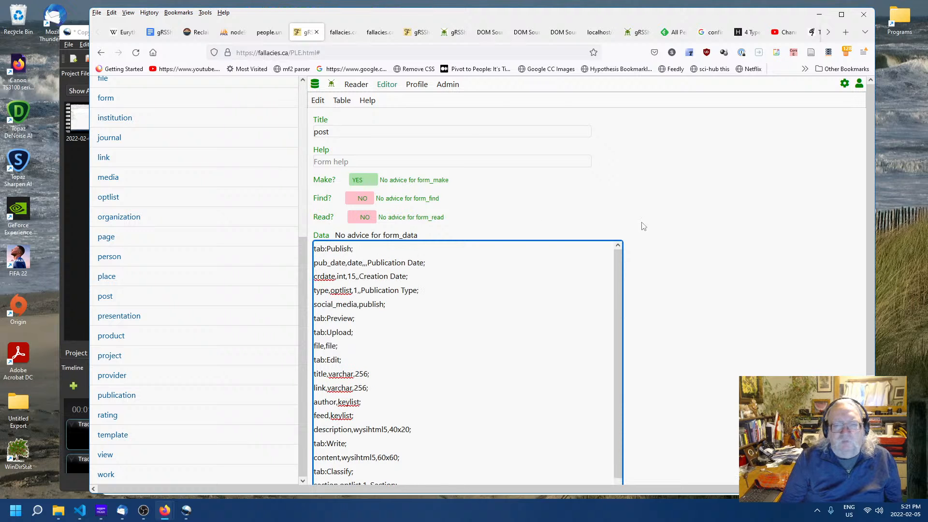
pyautogui.scroll(5, 189, 144)
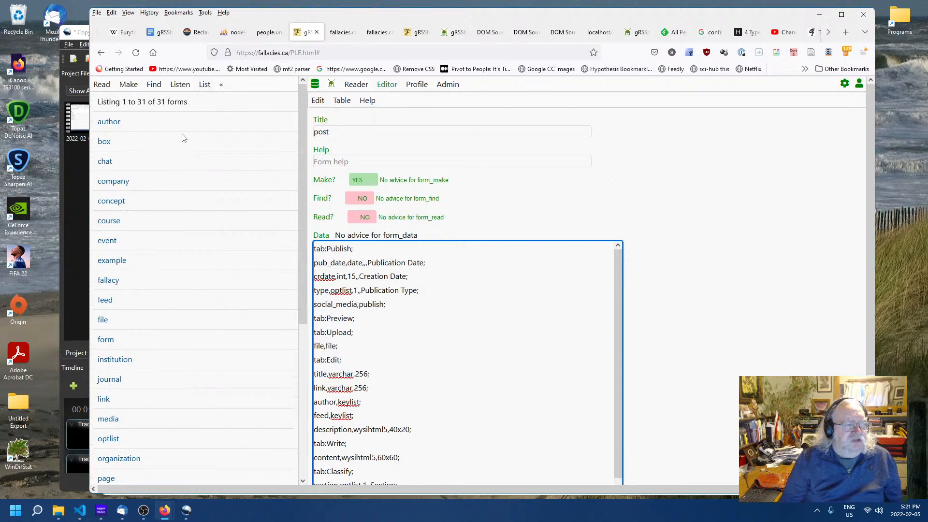
# - Reopen the example form from the list of forms to review its data definition
pyautogui.click(127, 85)
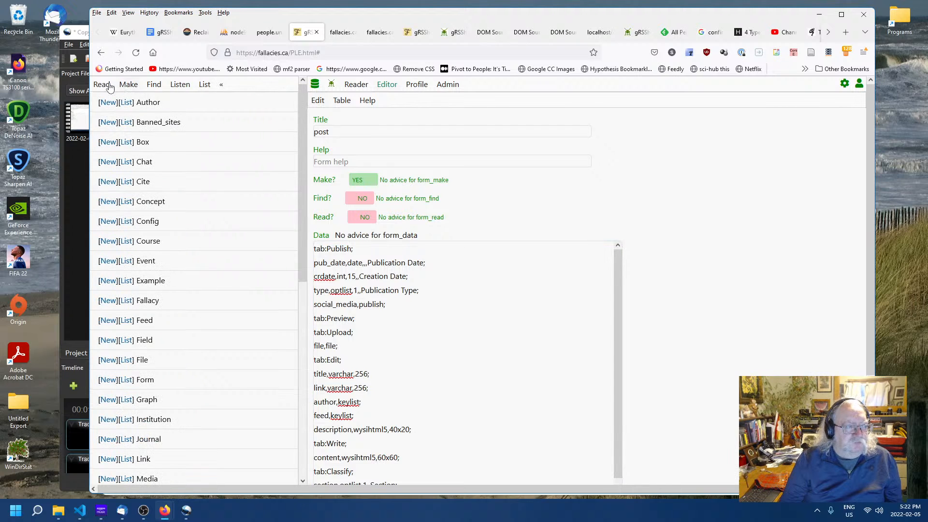
pyautogui.click(205, 85)
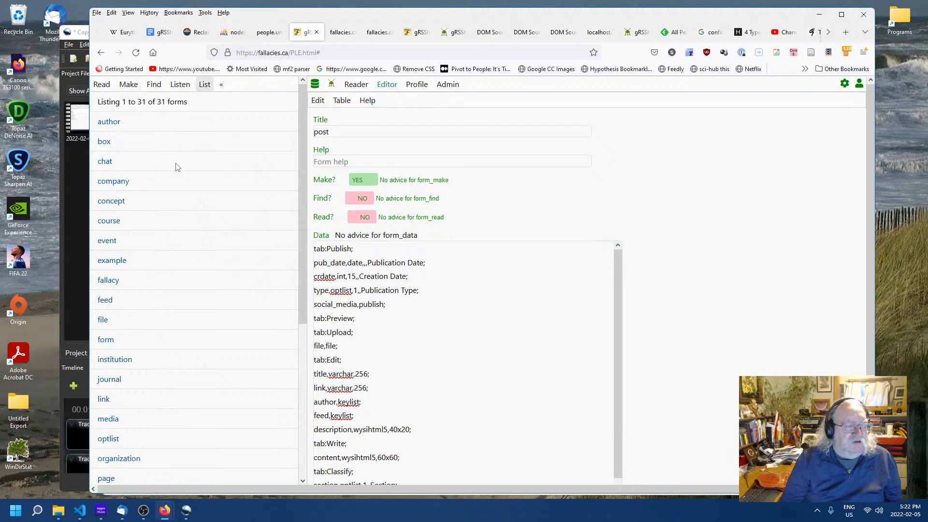
pyautogui.click(112, 260)
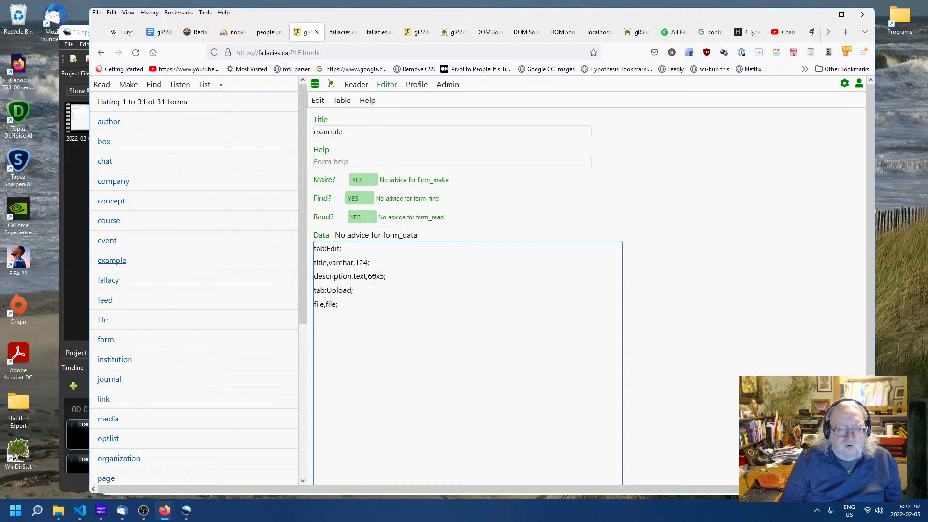
pyautogui.click(397, 278)
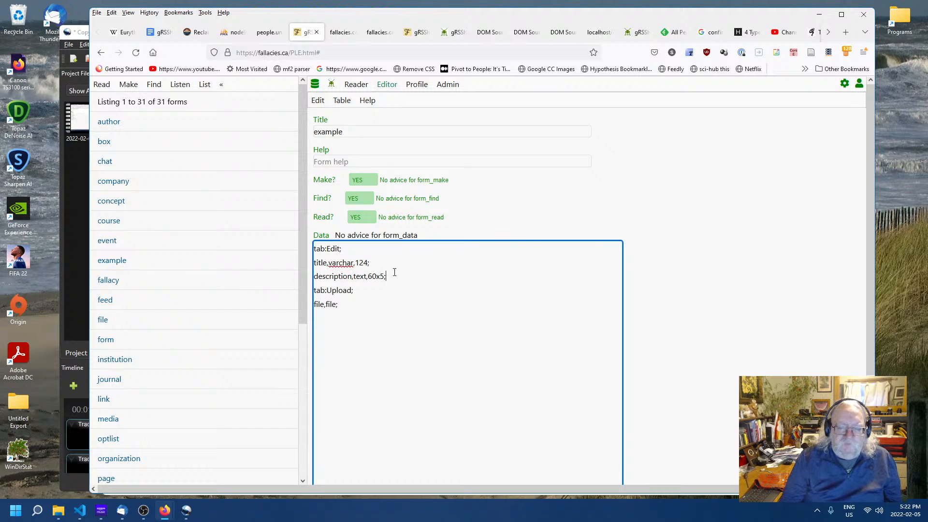
# - Add a line "fallacy,keylist;" after the description line in the example form's data definition
pyautogui.press('Return')
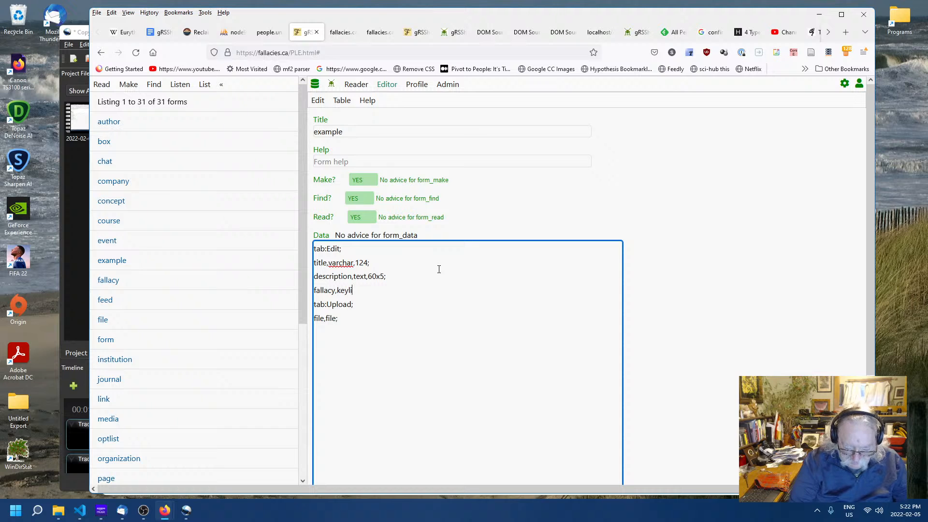
pyautogui.write('fallacy,keylist;')
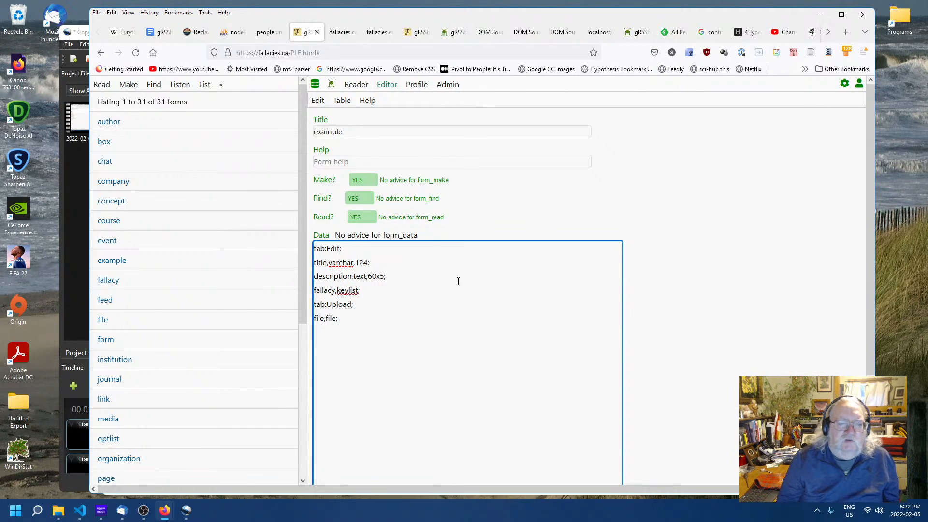
pyautogui.click(694, 307)
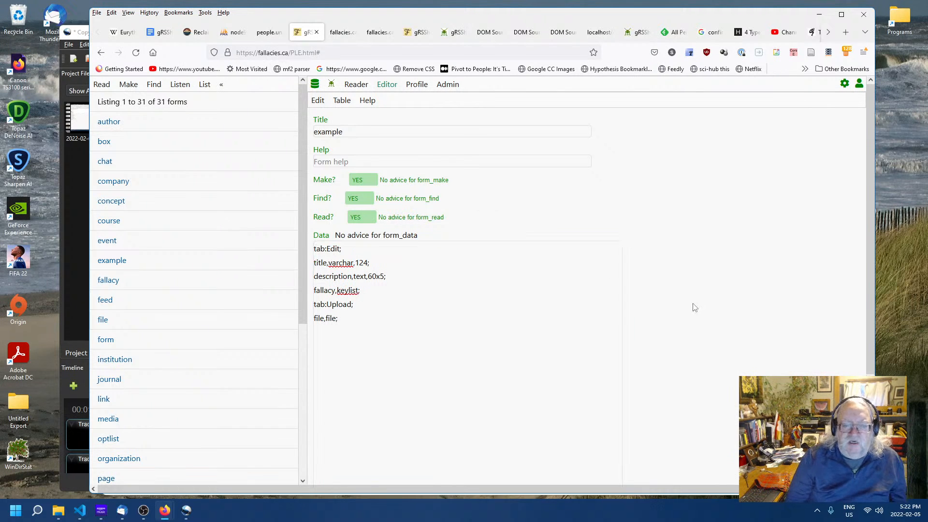
# - Open the untitled record from the list of examples and view the choices offered in its Fallacy field
pyautogui.click(127, 86)
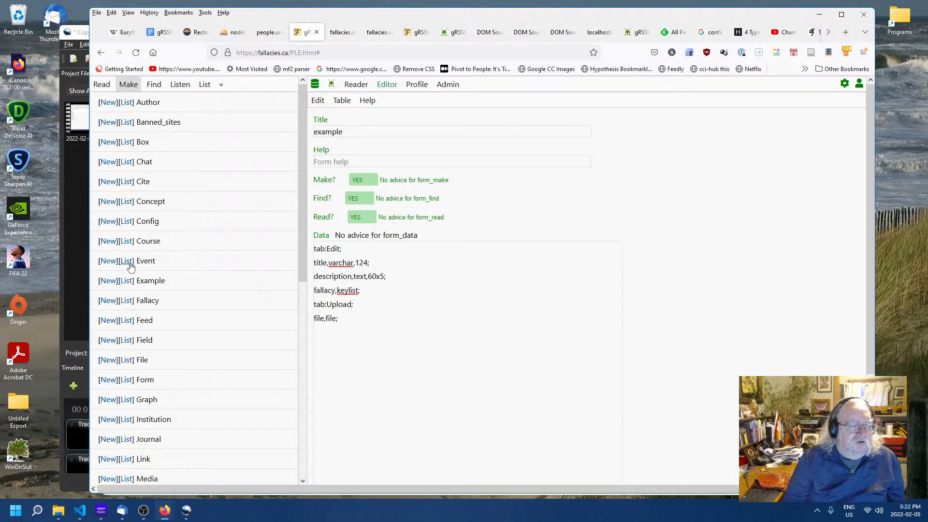
pyautogui.click(127, 281)
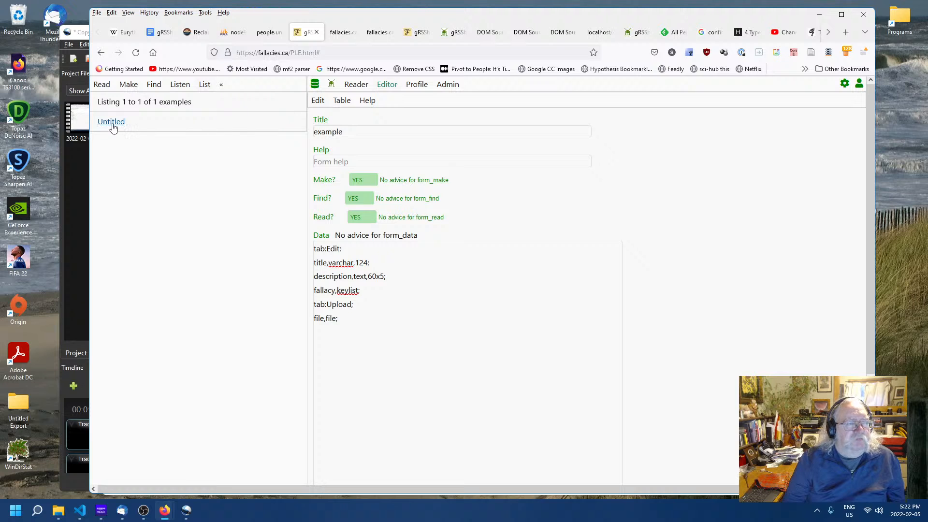
pyautogui.click(110, 123)
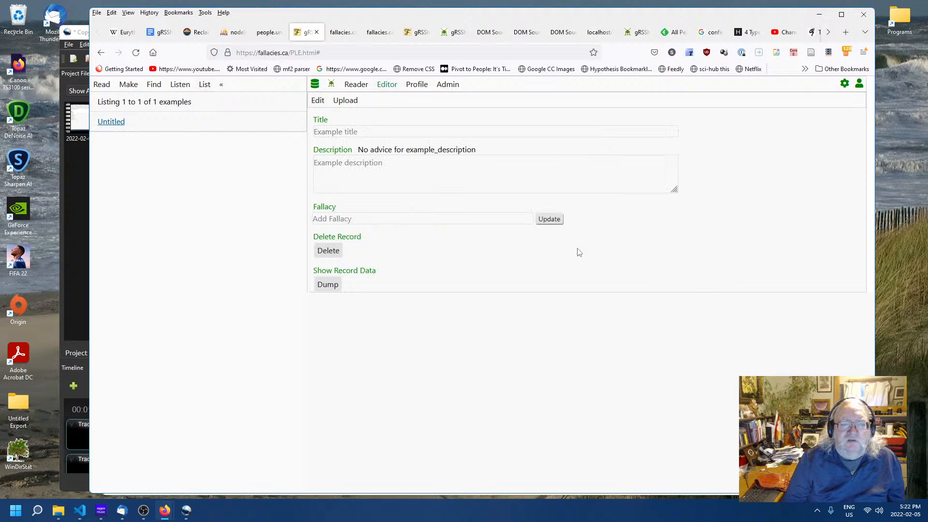
pyautogui.click(468, 220)
pyautogui.click(465, 219)
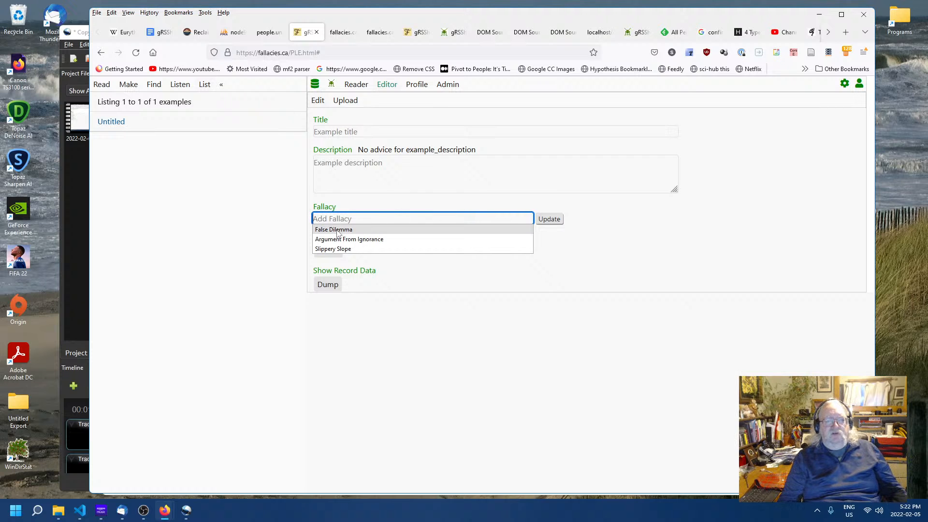
pyautogui.click(786, 279)
pyautogui.click(432, 219)
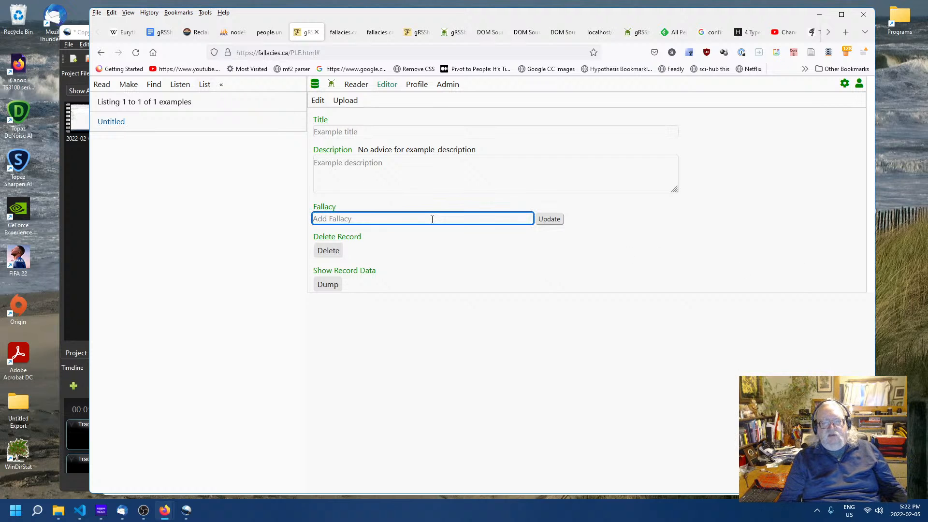
pyautogui.click(432, 219)
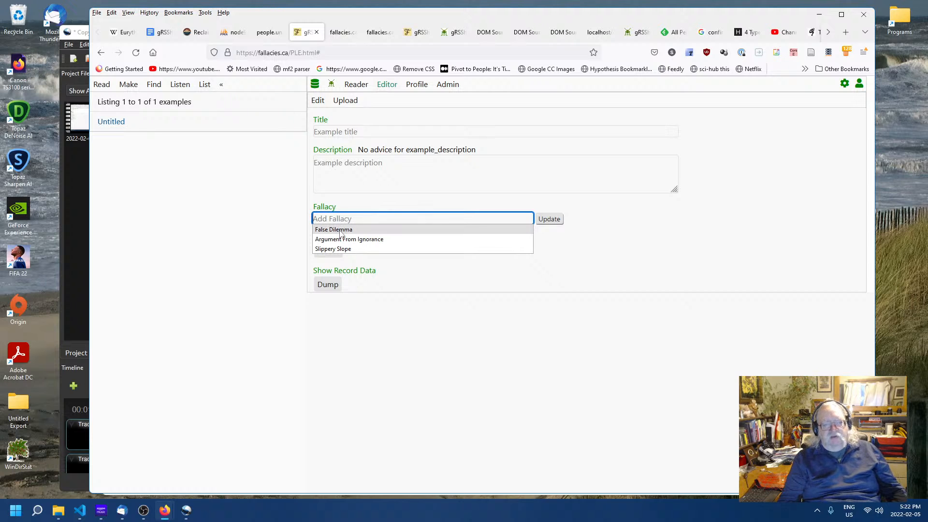
pyautogui.click(684, 252)
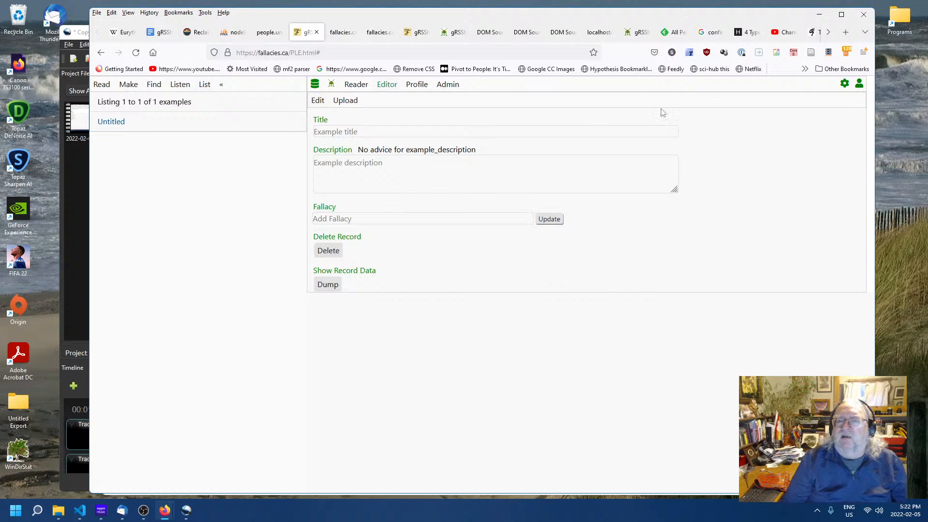
# - Switch to the logical fallacies page and copy the False Dilemma example "Either you're for me or against me."
pyautogui.click(345, 32)
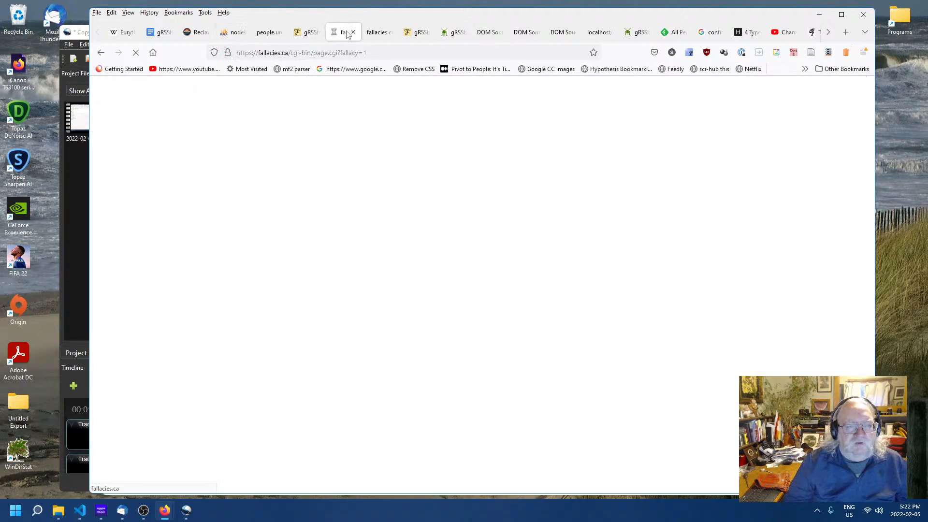
pyautogui.click(267, 32)
pyautogui.scroll(15, 267, 196)
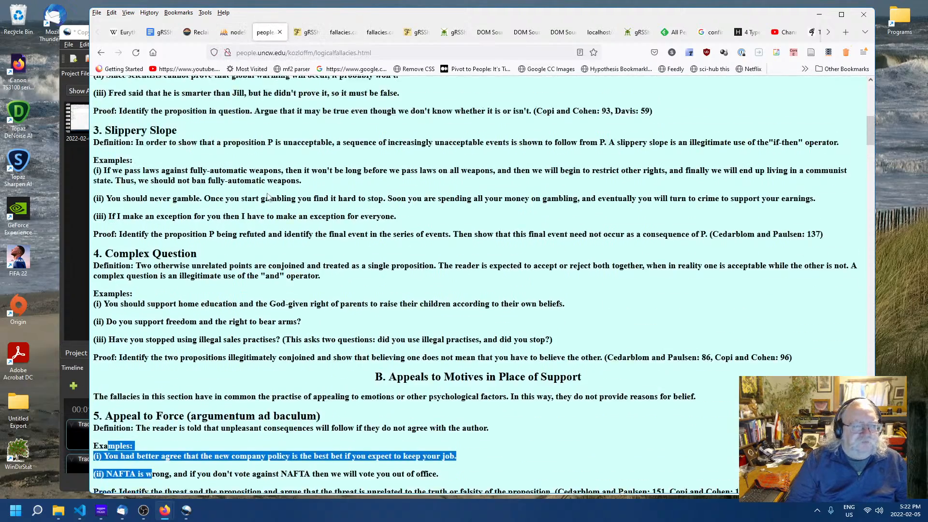
pyautogui.scroll(-2, 270, 191)
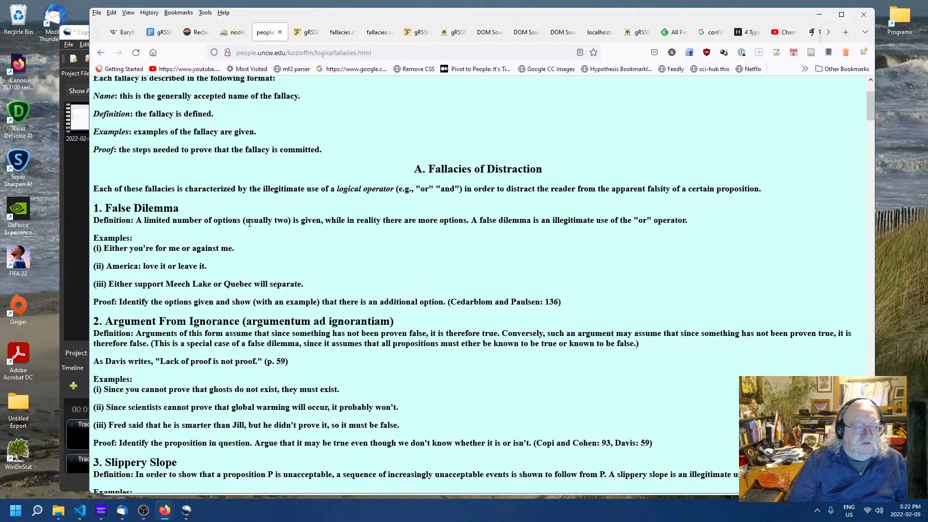
pyautogui.moveTo(234, 248); pyautogui.dragTo(106, 250)
pyautogui.hotkey('ctrl', 'c')
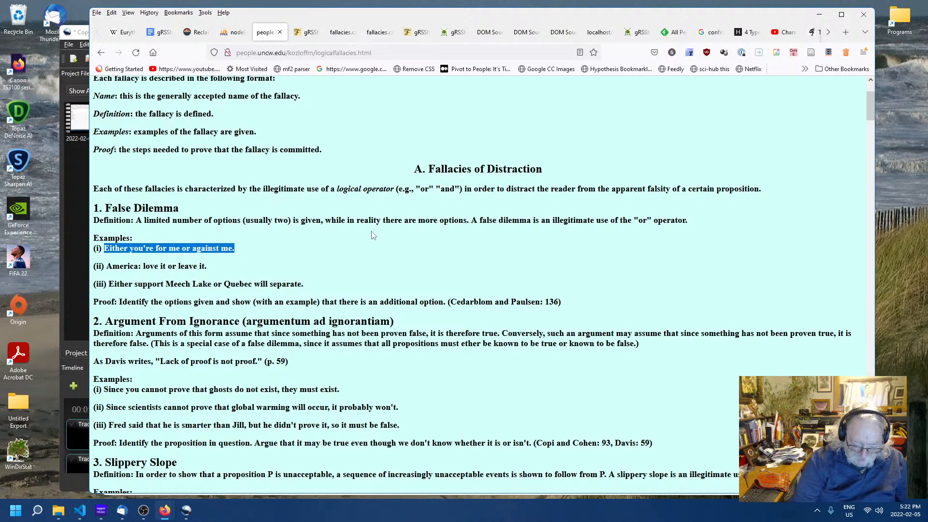
# - Paste the copied sentence into the example record's Description and Title fields
pyautogui.click(309, 36)
pyautogui.click(384, 175)
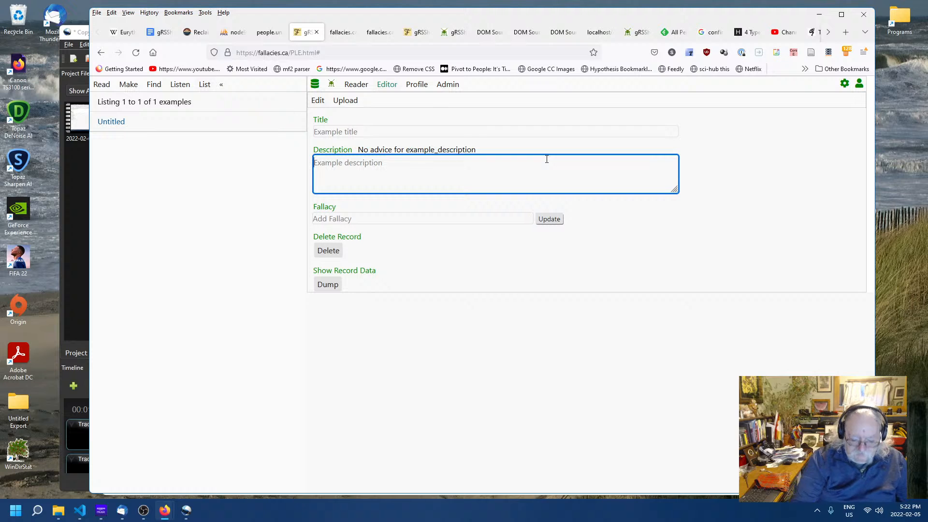
pyautogui.hotkey('ctrl', 'v')
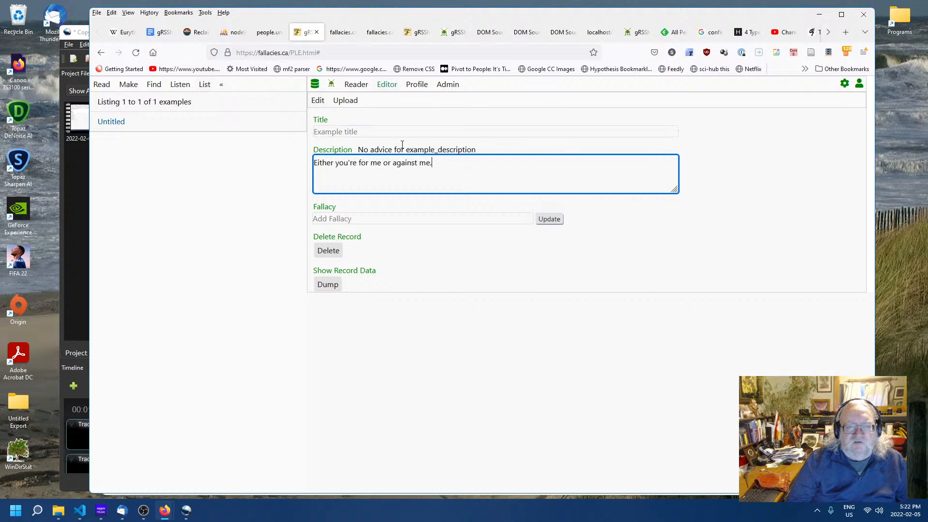
pyautogui.click(404, 131)
pyautogui.hotkey('ctrl', 'v')
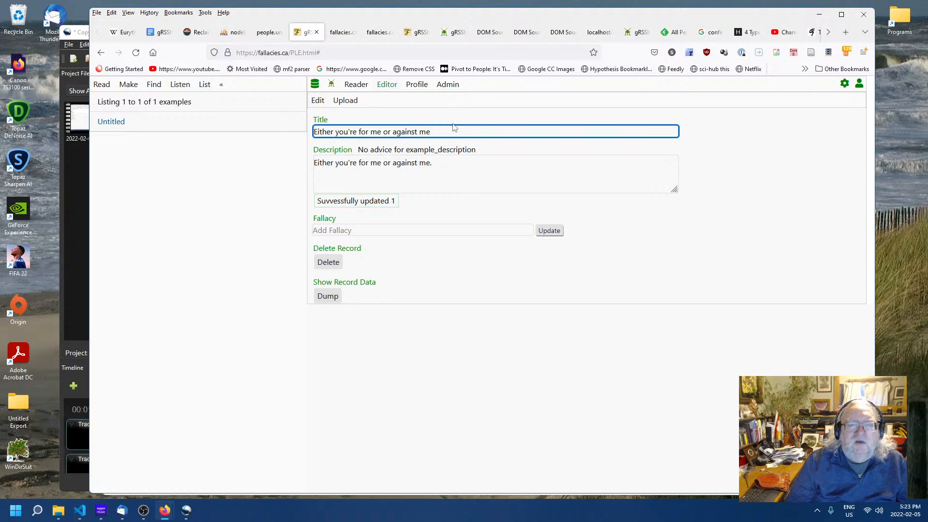
pyautogui.click(437, 163)
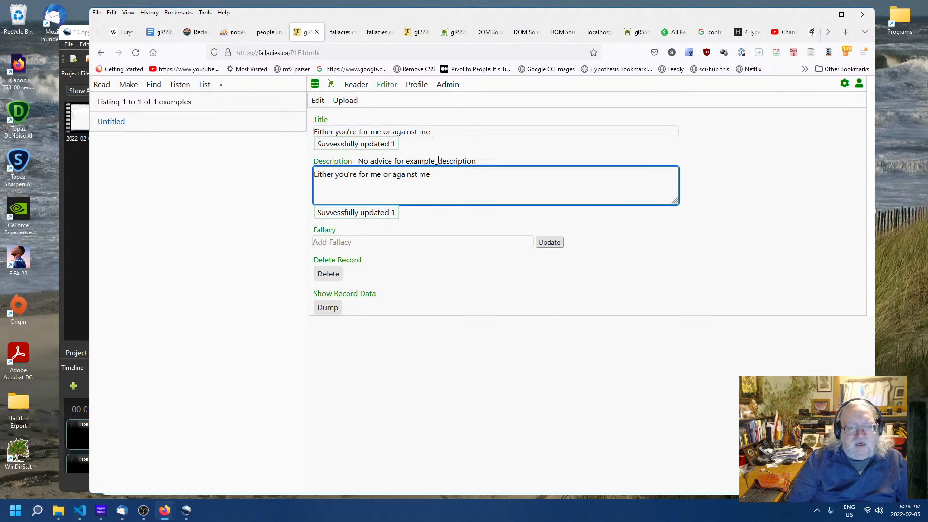
# - Choose False Dilemma in the example record's Fallacy field
pyautogui.click(385, 242)
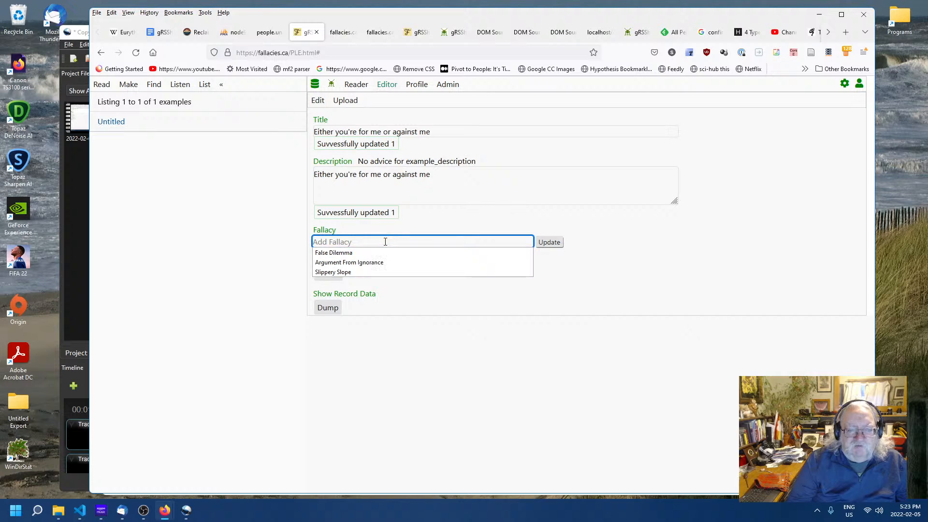
pyautogui.click(357, 253)
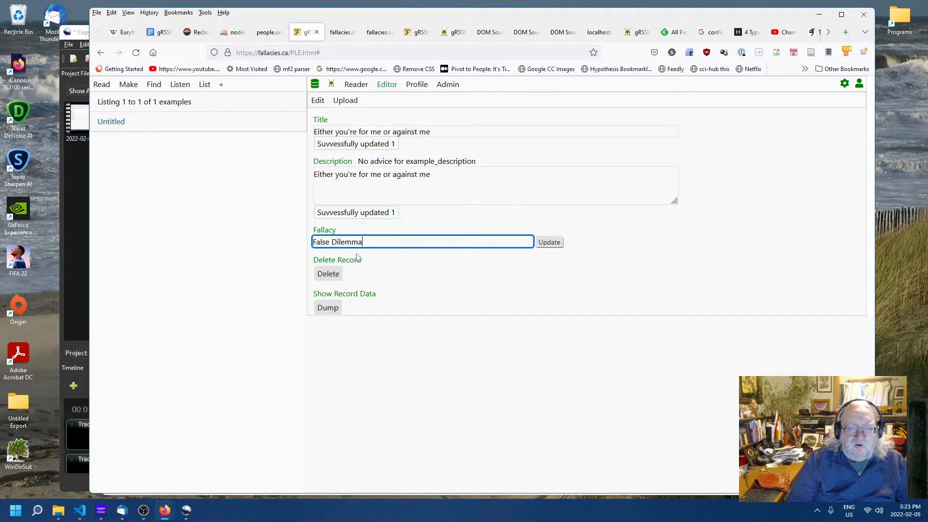
pyautogui.click(617, 292)
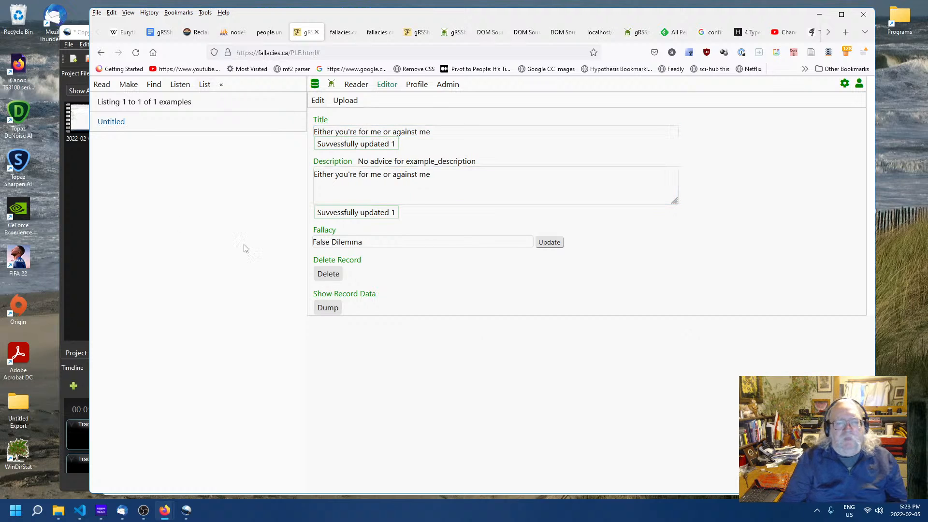
# - Start a new example record and copy "America: love it or leave it." from the logical fallacies page
pyautogui.click(128, 85)
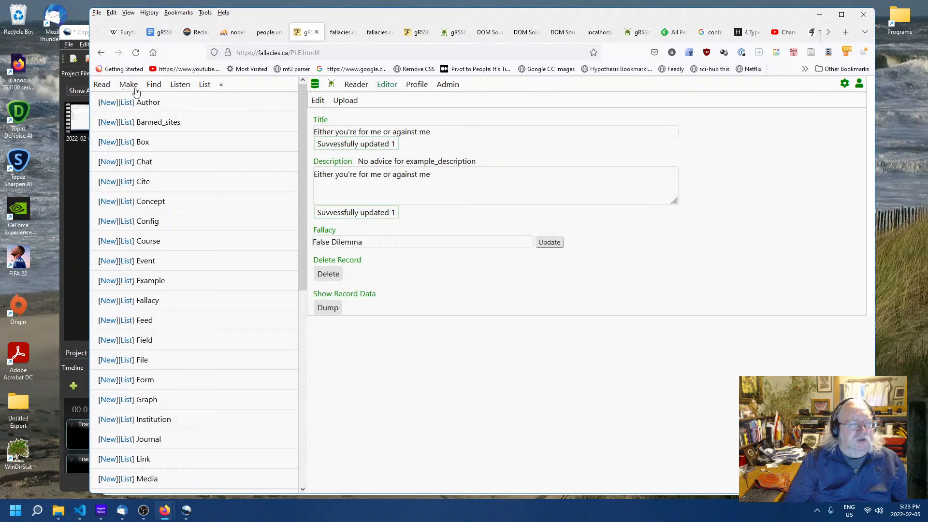
pyautogui.click(108, 281)
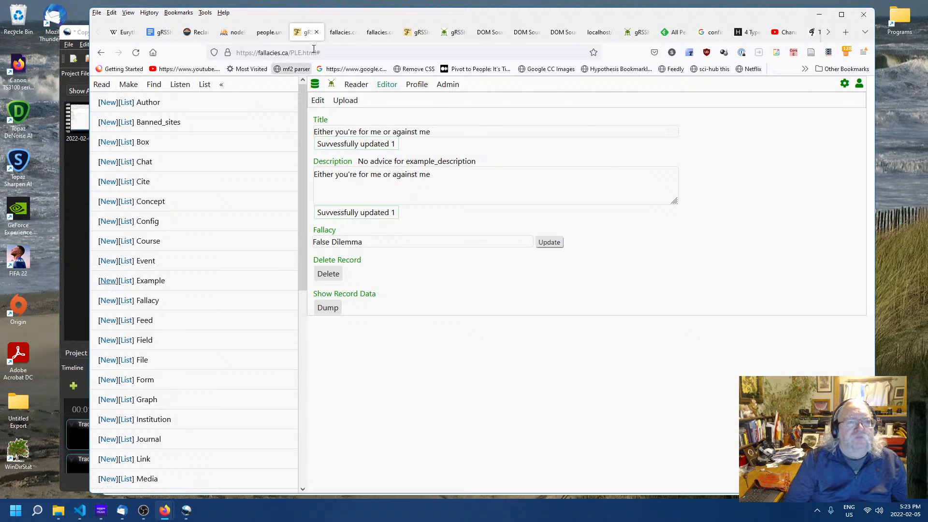
pyautogui.click(268, 33)
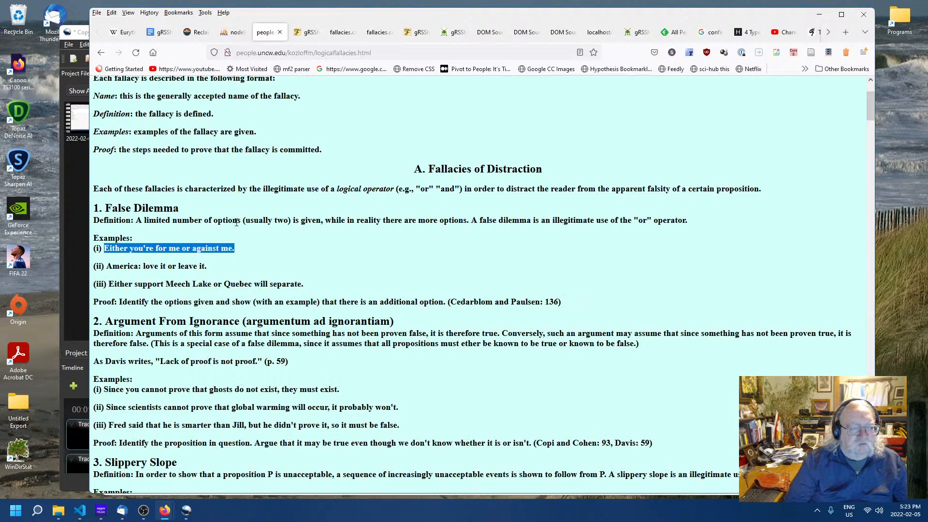
pyautogui.moveTo(217, 271); pyautogui.dragTo(107, 263)
pyautogui.hotkey('ctrl', 'c')
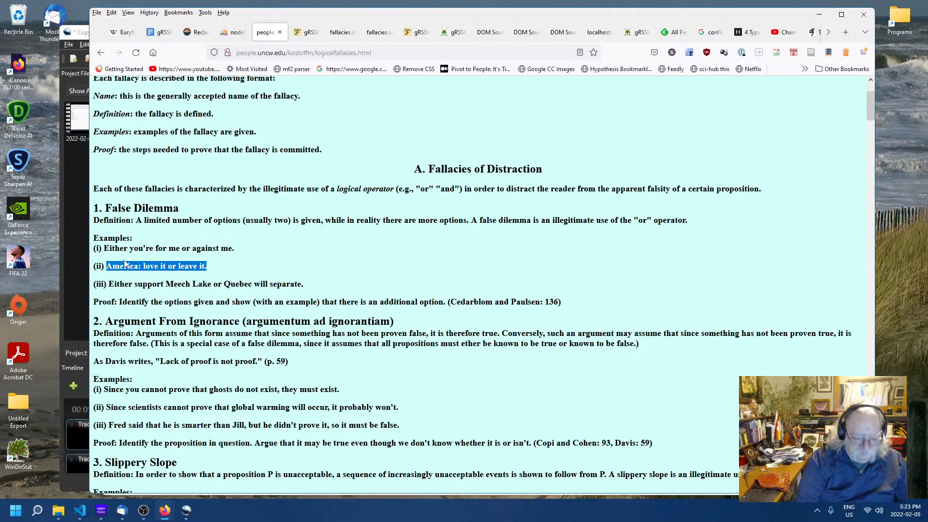
pyautogui.click(308, 32)
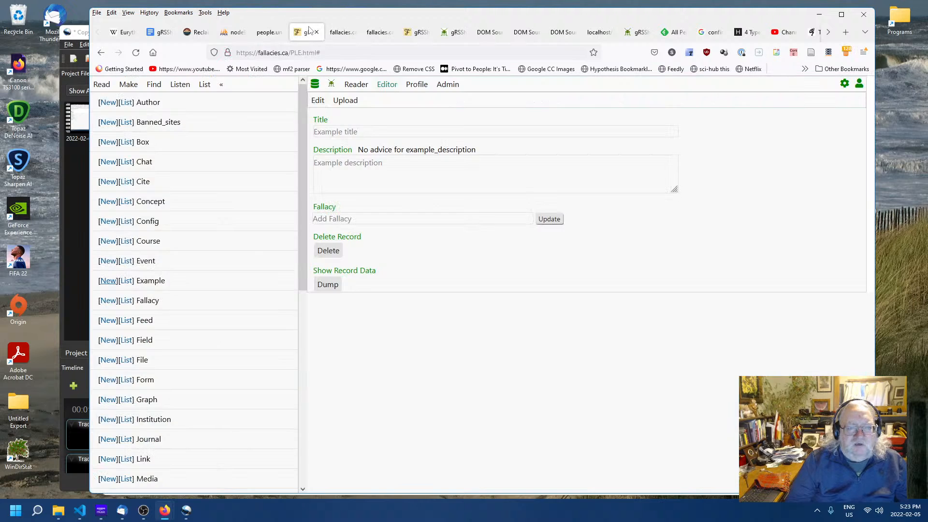
# - Paste the copied sentence as the new example's Title and Description
pyautogui.click(369, 132)
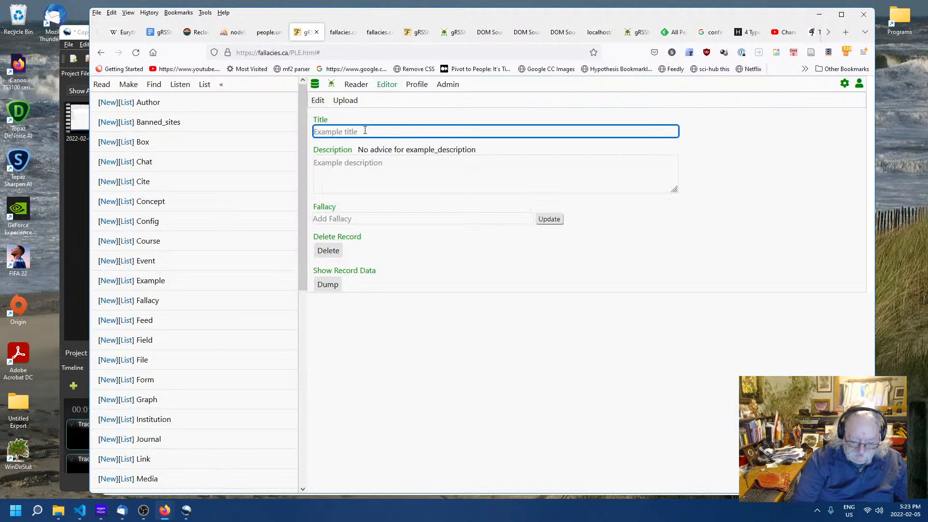
pyautogui.hotkey('ctrl', 'v')
pyautogui.click(406, 167)
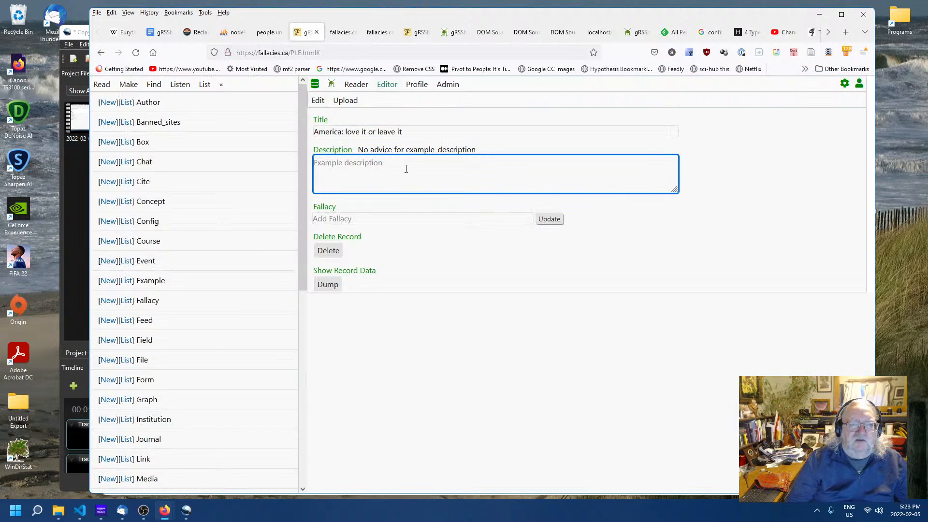
pyautogui.hotkey('ctrl', 'v')
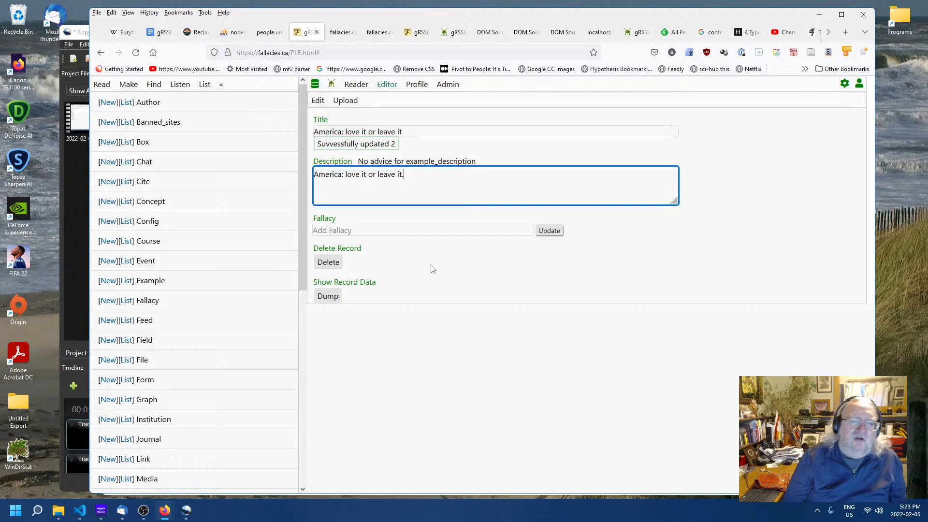
# - Link the new example to the False Dilemma fallacy, then list the example records
pyautogui.doubleClick(387, 230)
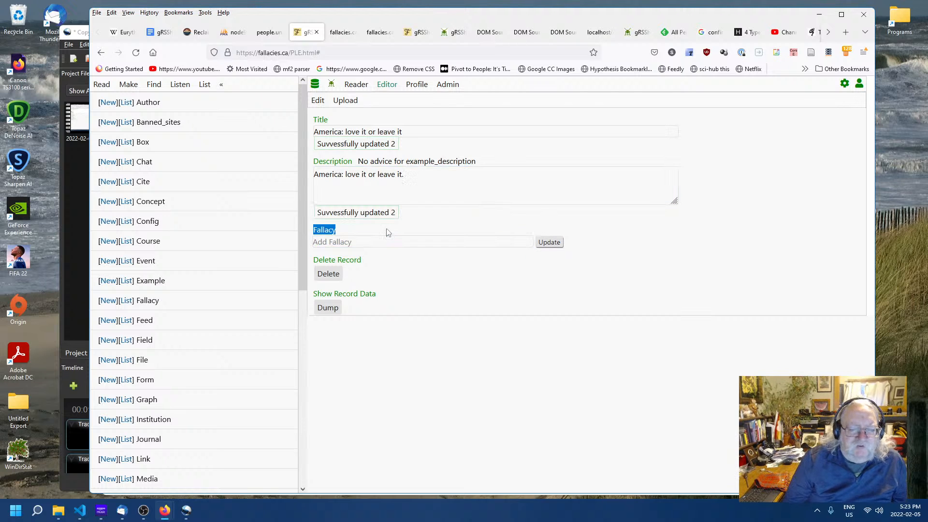
pyautogui.click(382, 242)
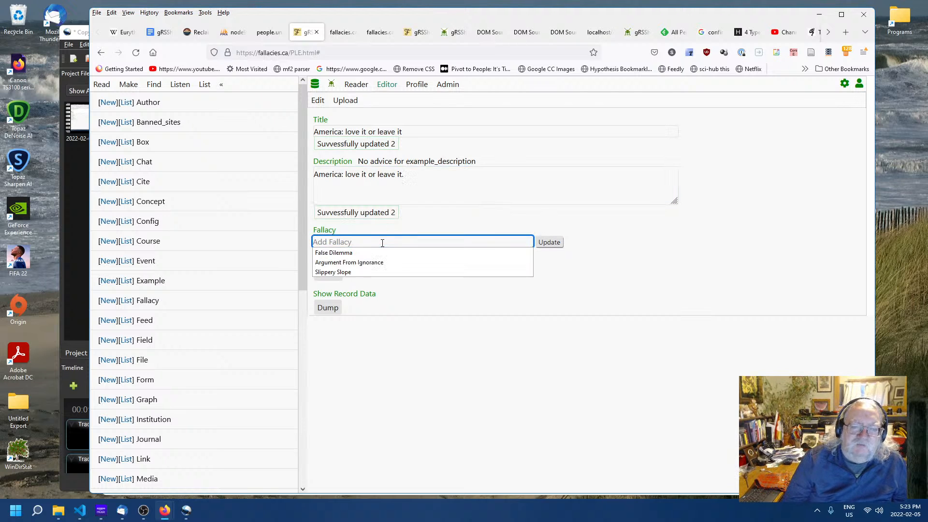
pyautogui.click(336, 253)
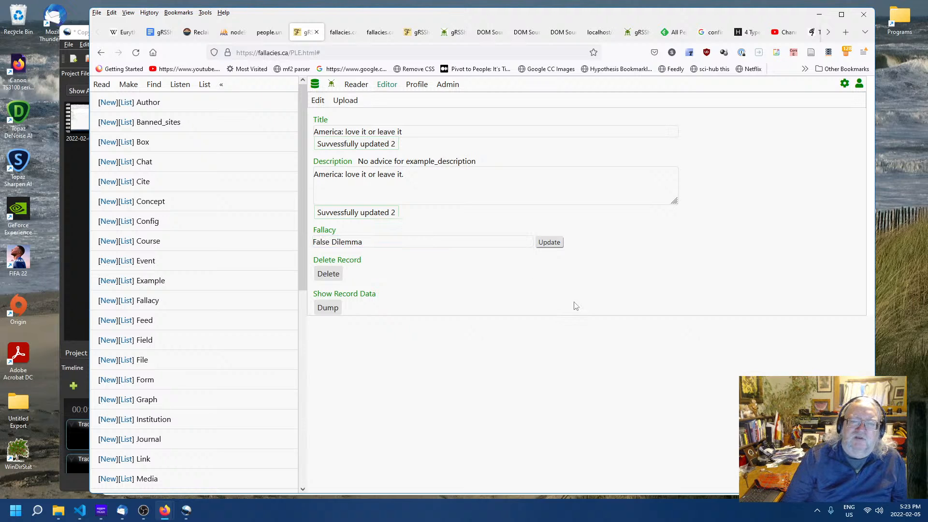
pyautogui.click(551, 243)
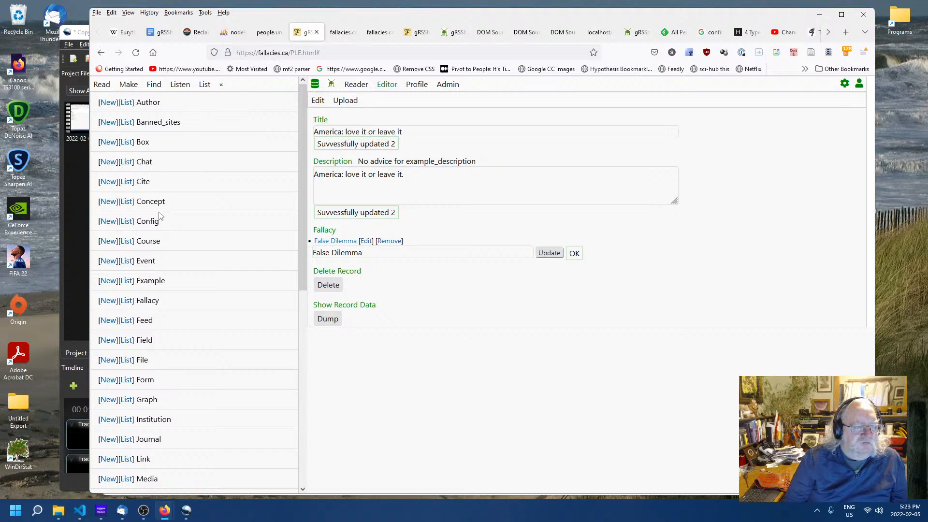
pyautogui.click(125, 281)
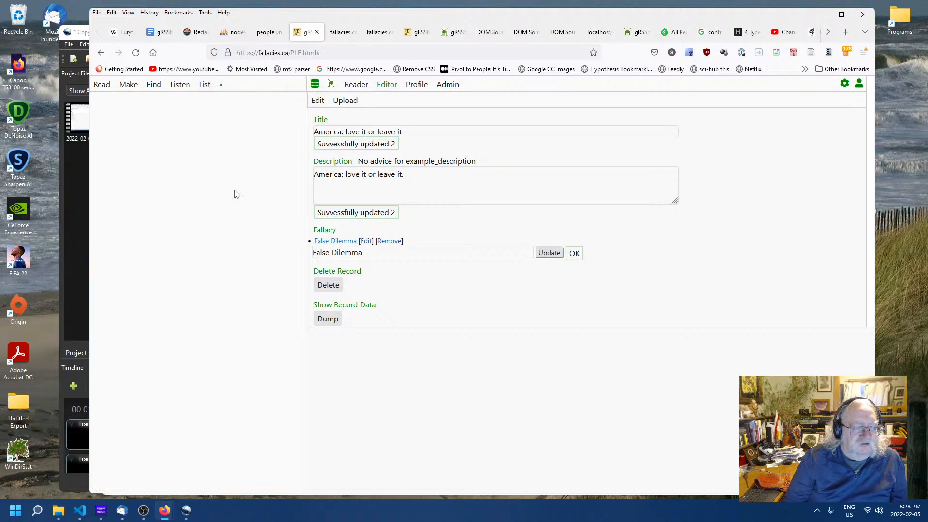
pyautogui.click(129, 142)
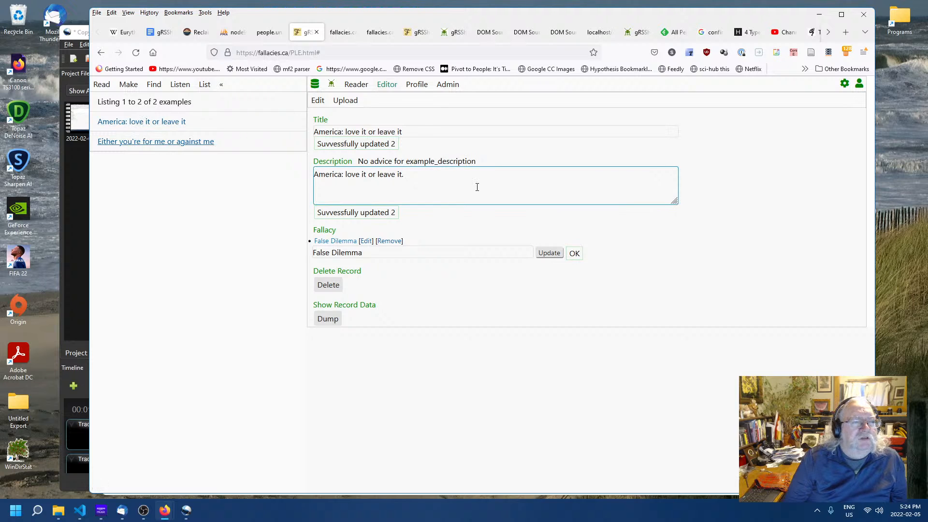
# - Open the "Either you're for me or against me" example and link it to the False Dilemma fallacy
pyautogui.click(362, 219)
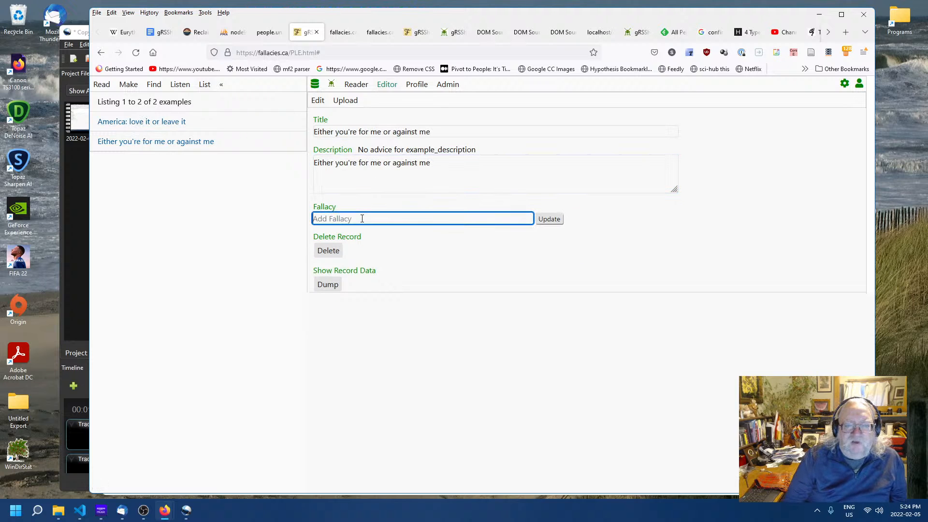
pyautogui.click(360, 216)
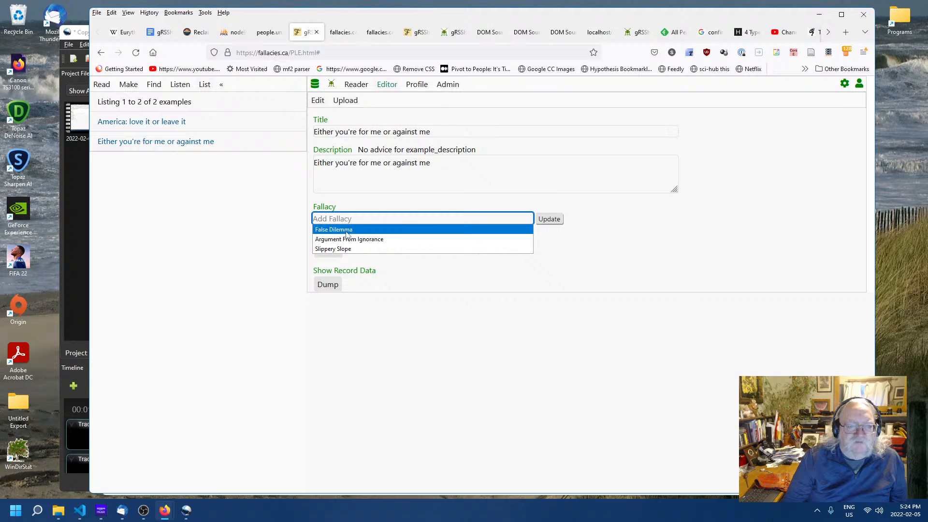
pyautogui.click(346, 230)
pyautogui.click(554, 222)
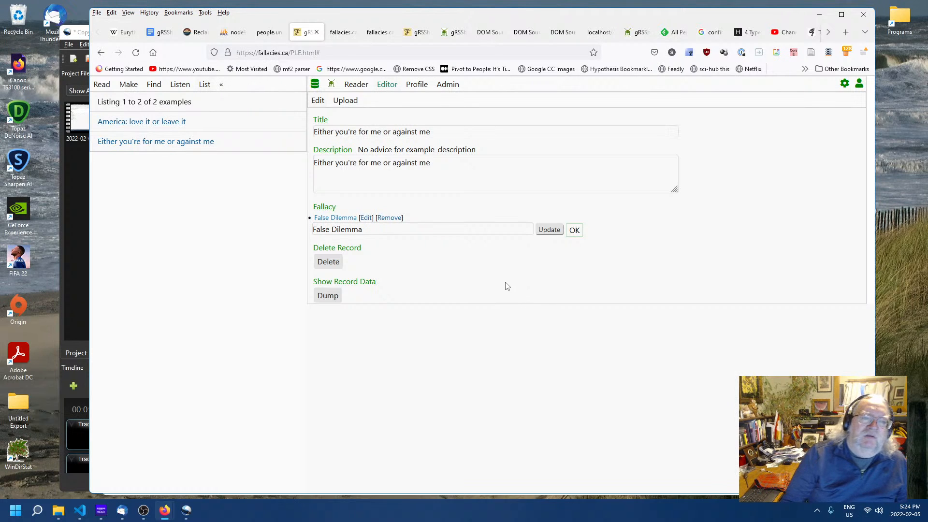
# - Copy "Either support Meech Lake or Quebec will separate." from the logical fallacies page and start a new example record
pyautogui.click(269, 32)
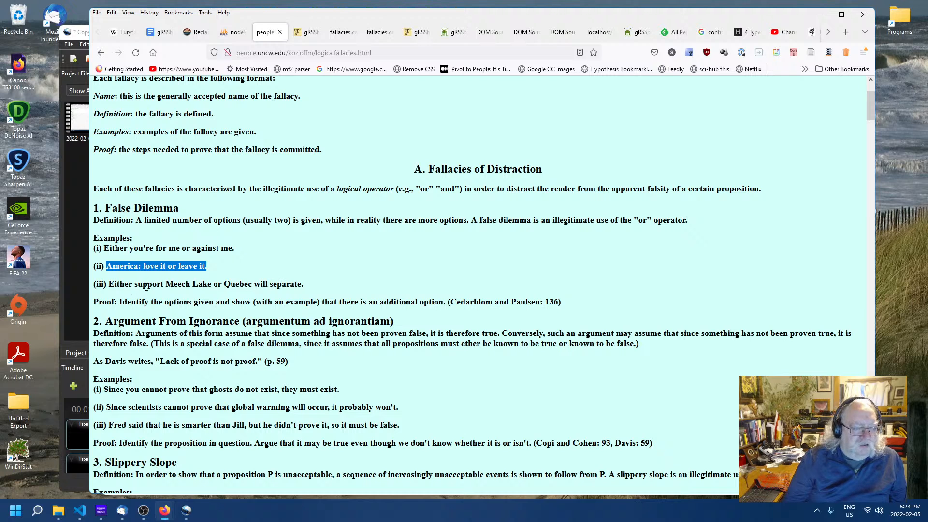
pyautogui.moveTo(109, 284); pyautogui.dragTo(312, 285)
pyautogui.rightClick(313, 286)
pyautogui.click(310, 293)
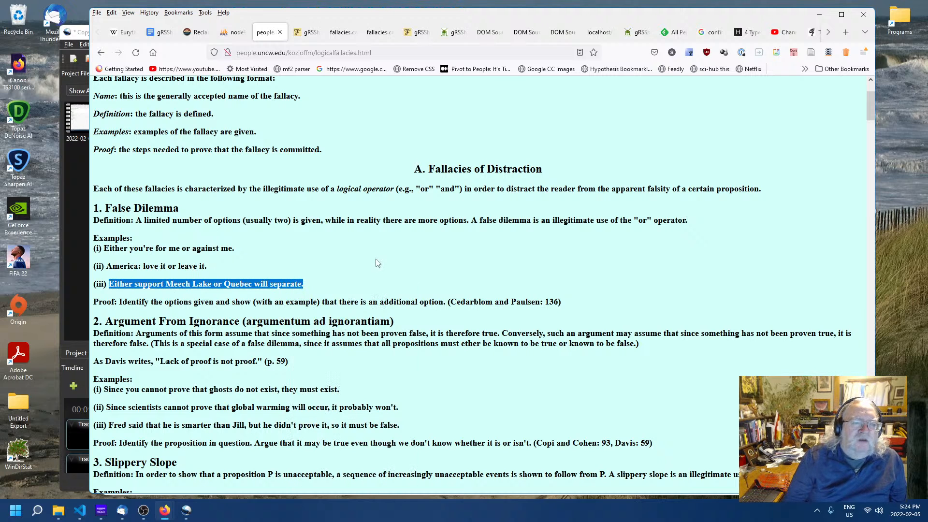
pyautogui.click(375, 262)
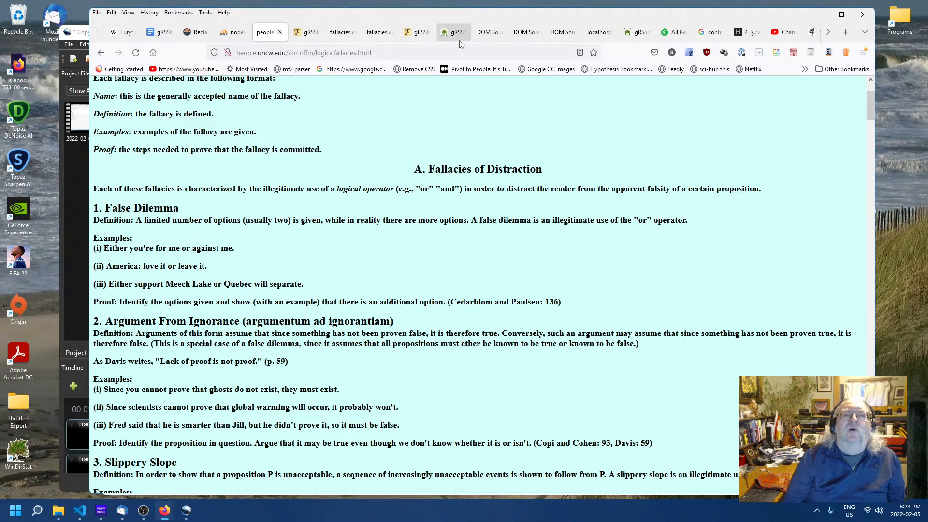
pyautogui.click(307, 33)
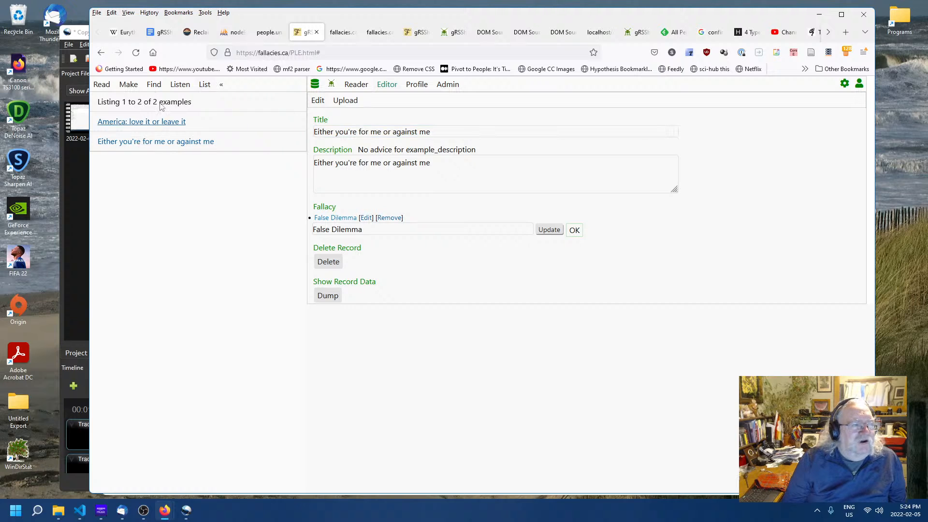
pyautogui.click(133, 86)
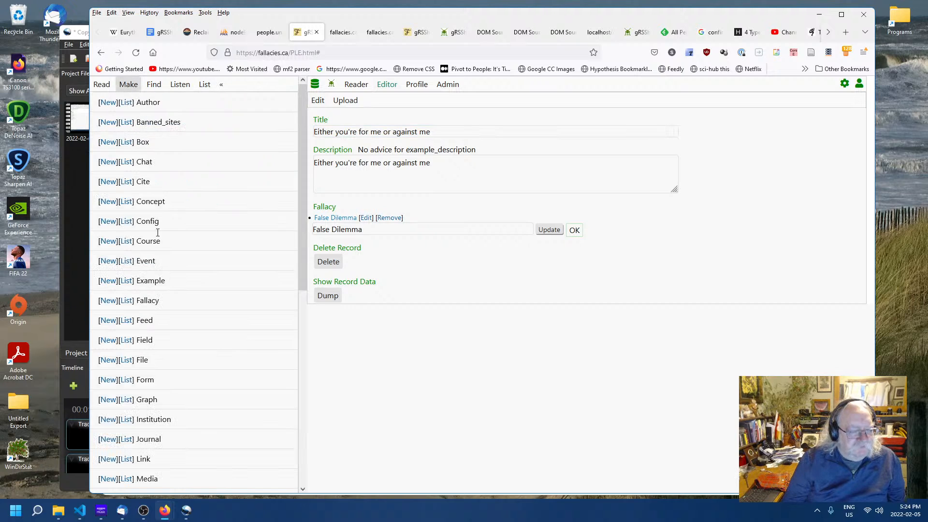
pyautogui.click(107, 281)
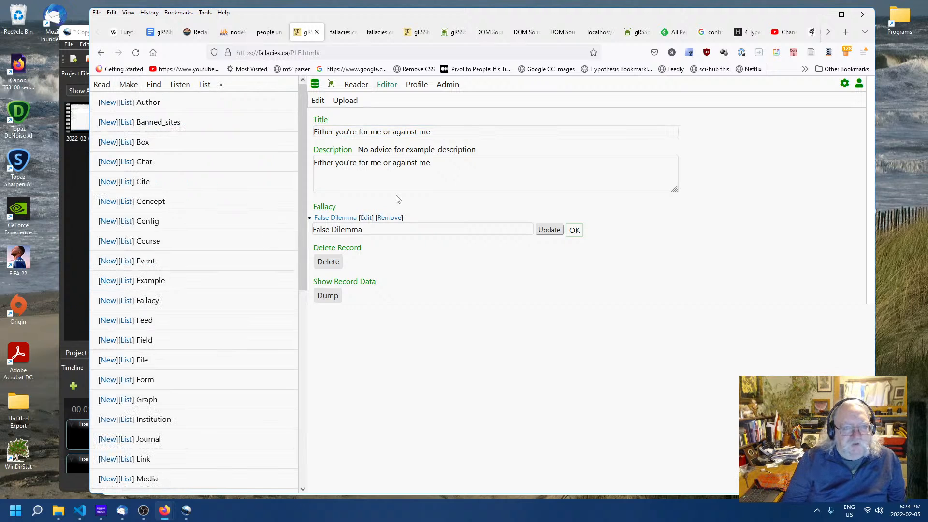
# - Paste the copied sentence as the new example's Title and Description
pyautogui.click(378, 132)
pyautogui.hotkey('ctrl', 'v')
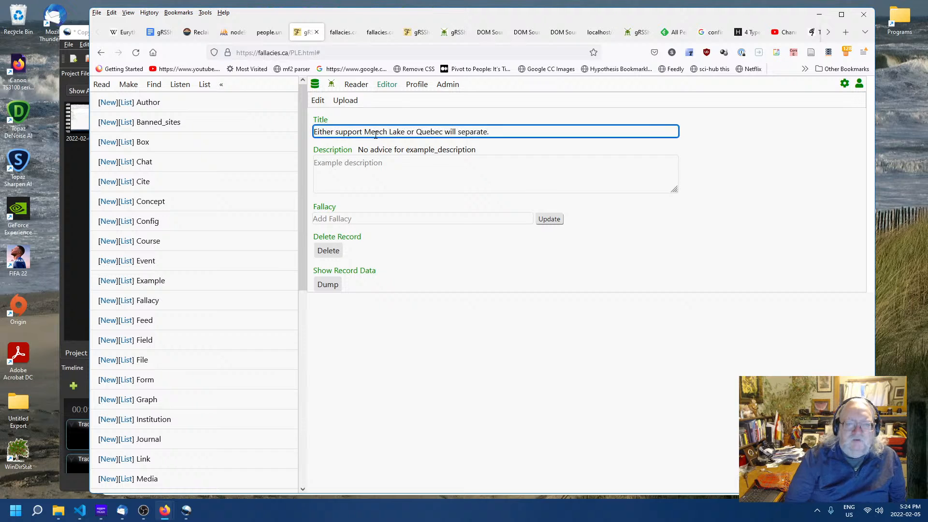
pyautogui.click(389, 167)
pyautogui.hotkey('ctrl', 'v')
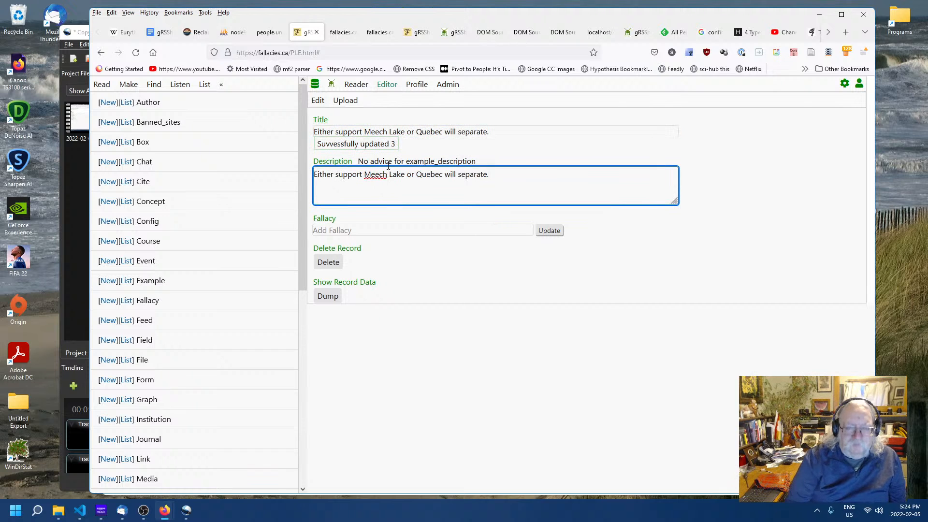
# - Link the new example to the False Dilemma fallacy
pyautogui.click(381, 230)
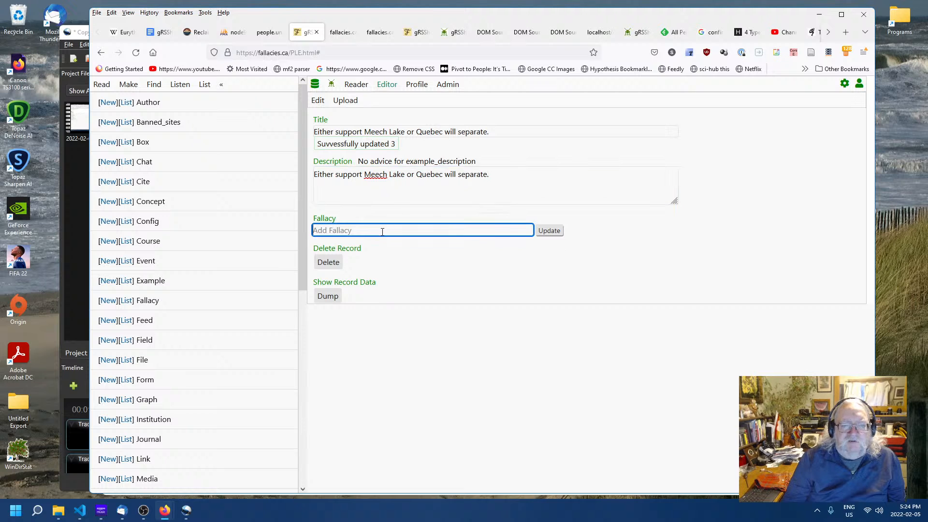
pyautogui.click(349, 253)
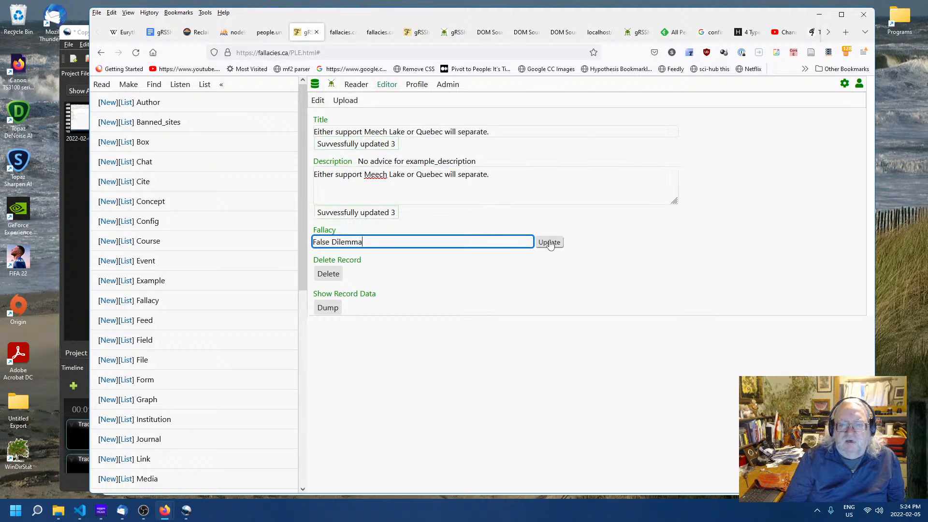
pyautogui.click(549, 242)
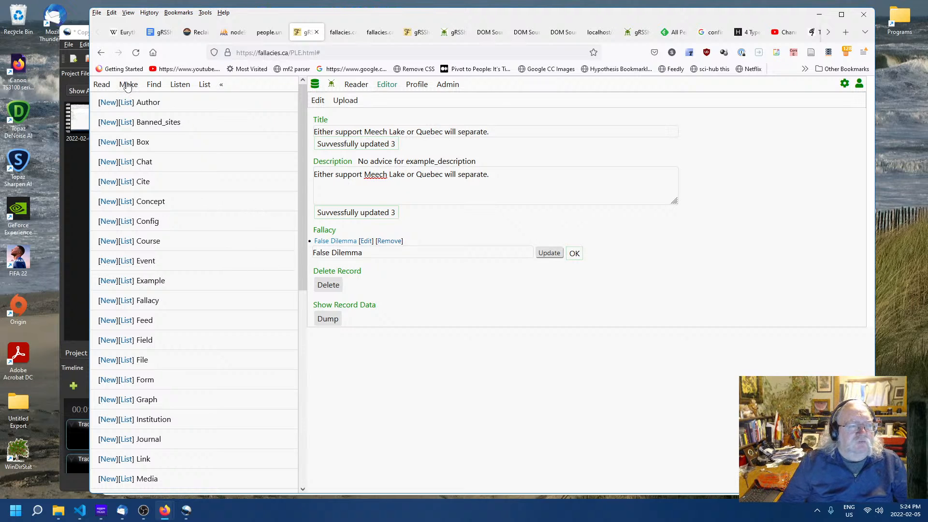
# - Open the list of views and filter it by Title for "post"
pyautogui.scroll(-7, 162, 203)
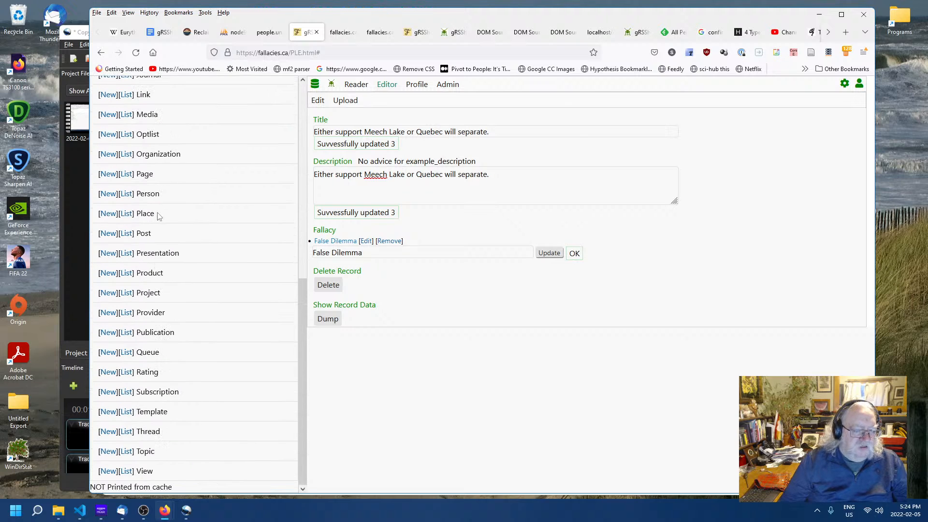
pyautogui.click(124, 471)
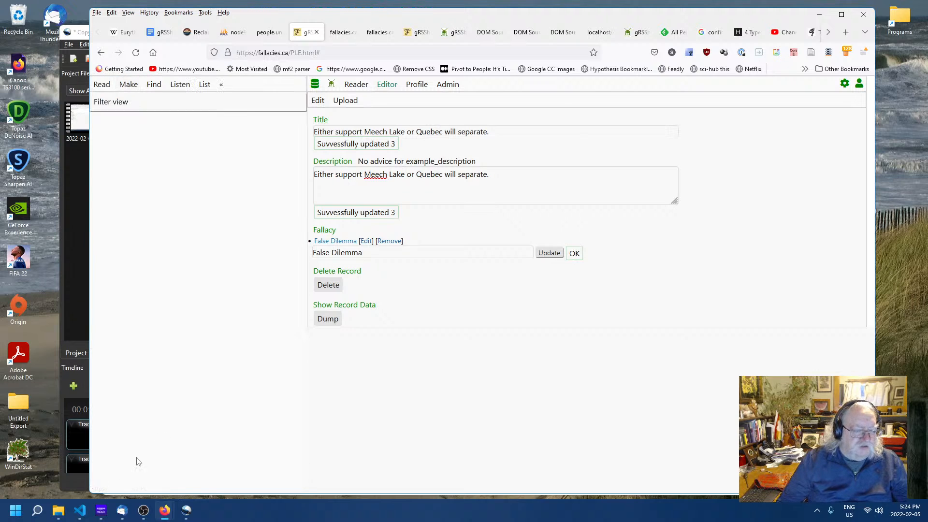
pyautogui.click(116, 101)
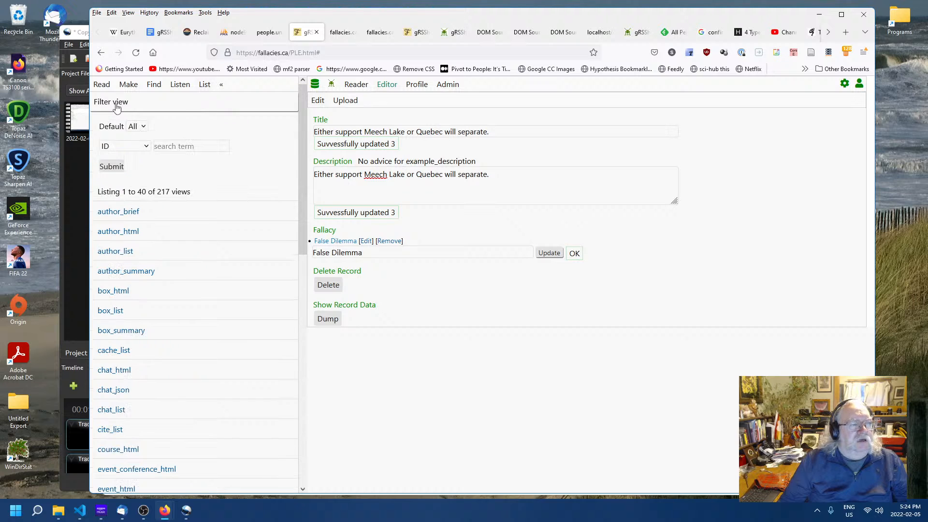
pyautogui.click(114, 146)
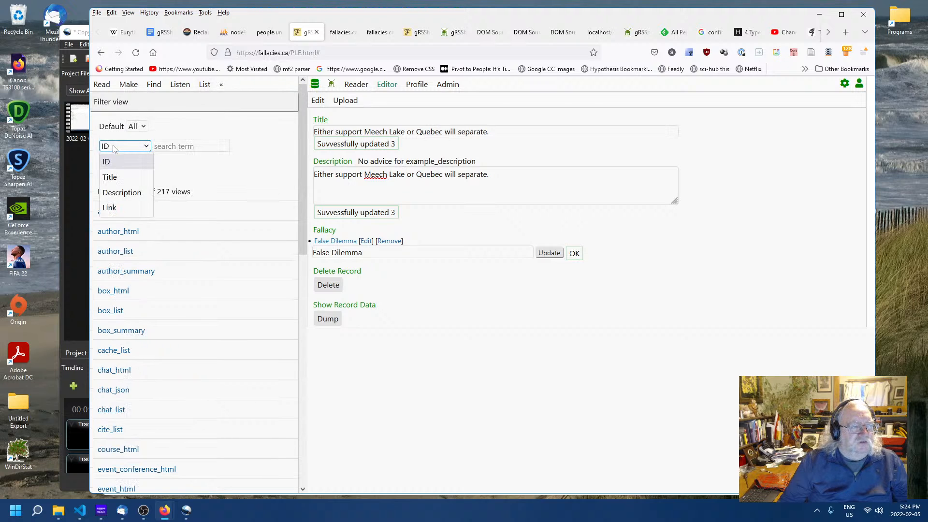
pyautogui.click(117, 178)
pyautogui.click(196, 146)
pyautogui.click(198, 146)
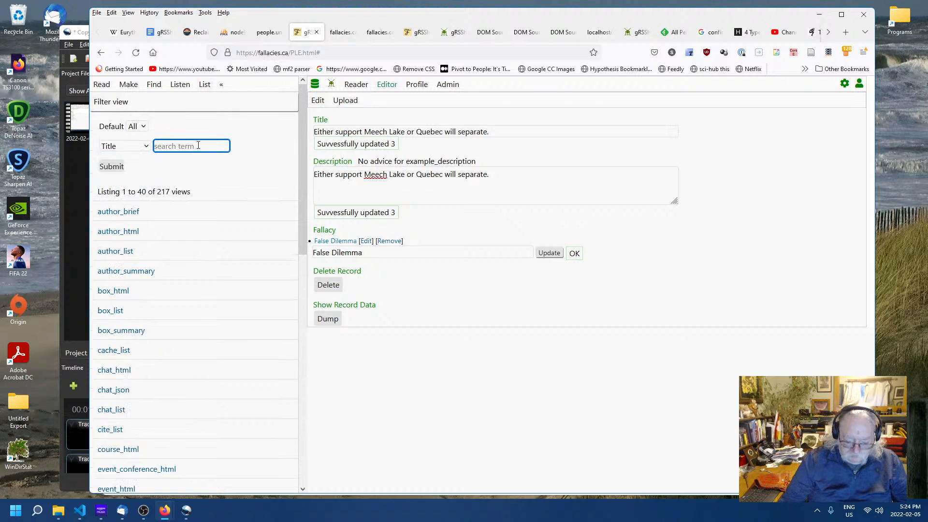
pyautogui.write('post')
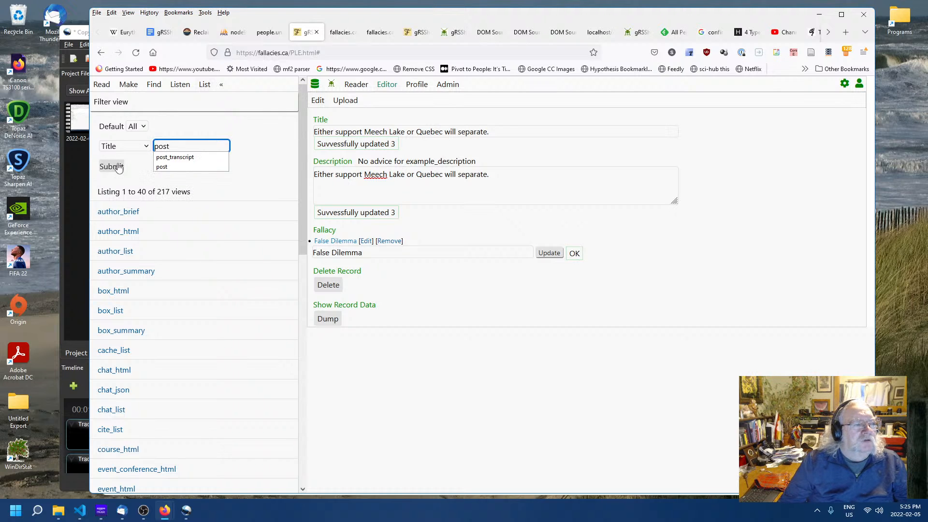
pyautogui.click(112, 167)
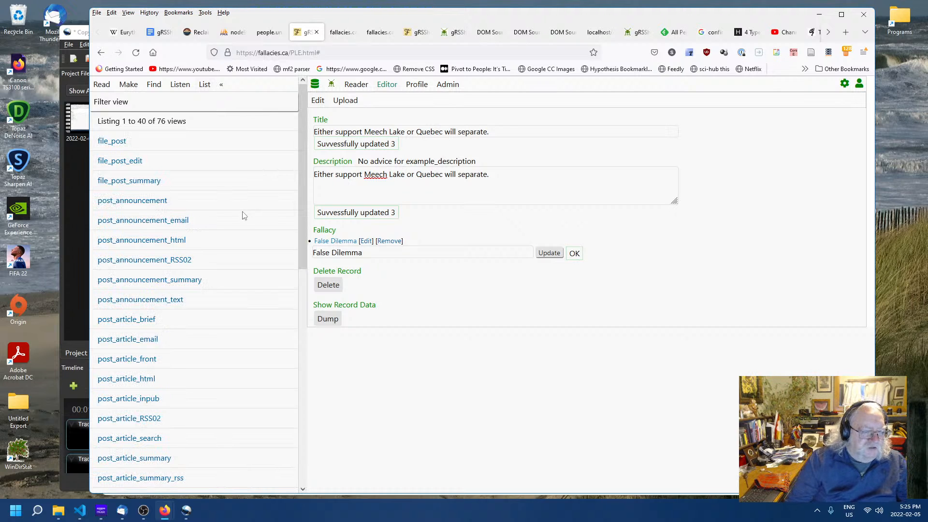
# - Open the post_html view template to examine its code
pyautogui.scroll(-10, 244, 216)
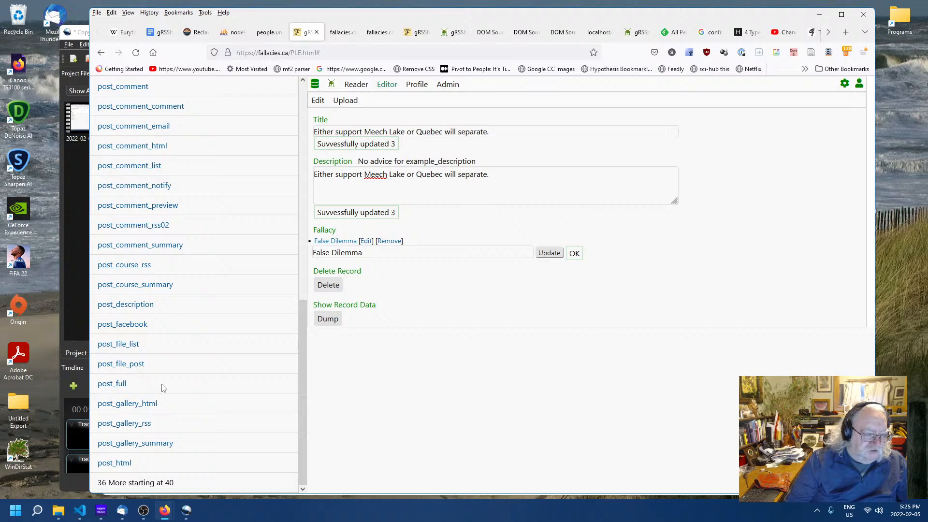
pyautogui.click(115, 463)
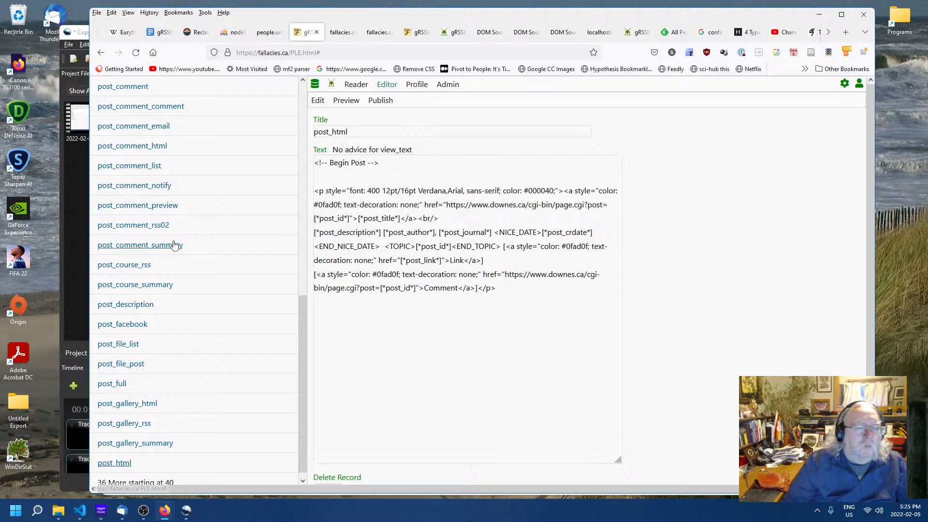
pyautogui.scroll(5, 139, 156)
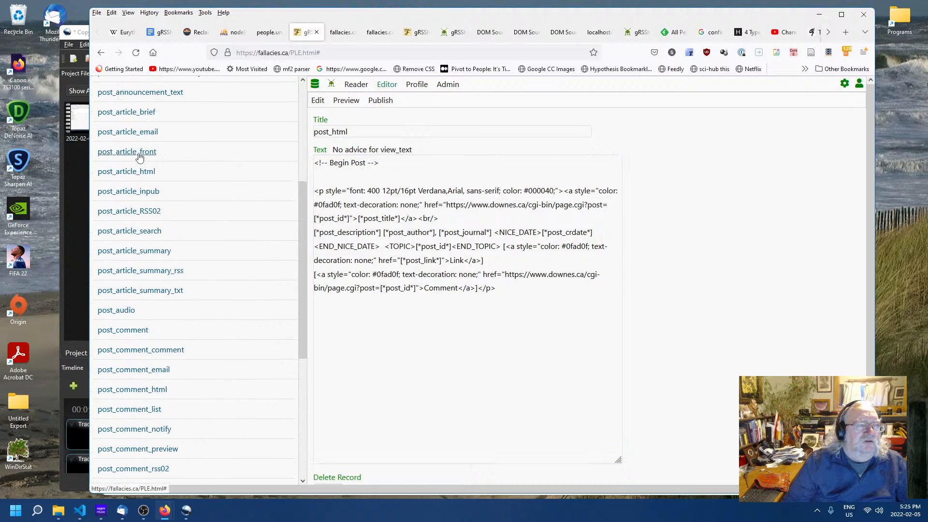
pyautogui.scroll(4, 140, 155)
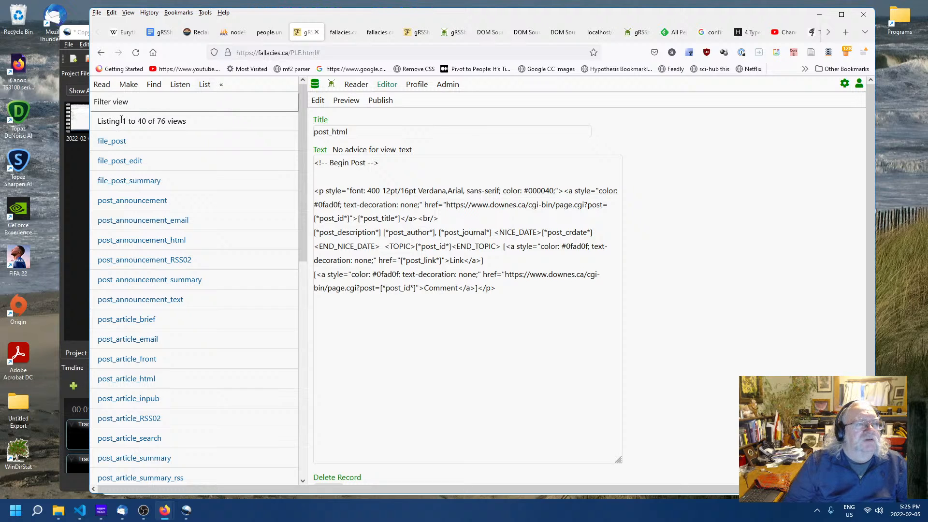
# - Filter the views list by Title for "post_link"
pyautogui.click(124, 104)
pyautogui.click(192, 146)
pyautogui.write('post')
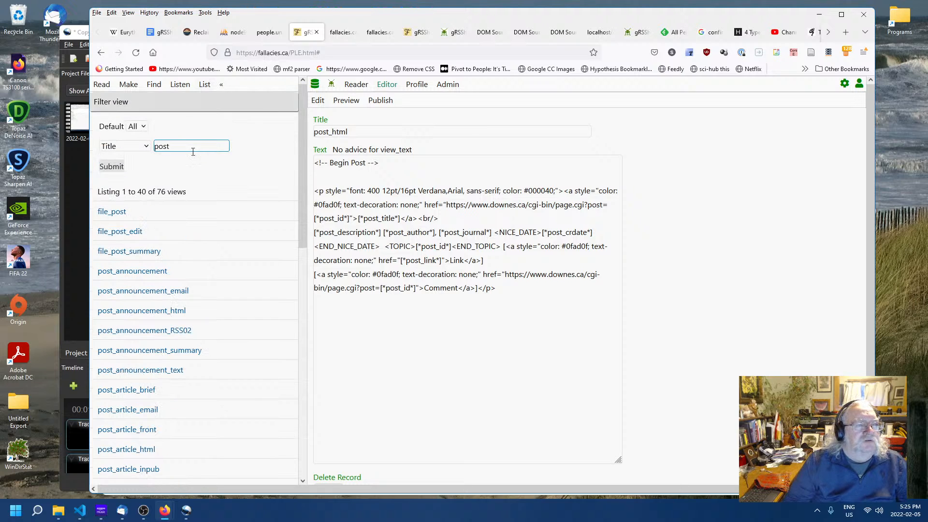
pyautogui.write('_')
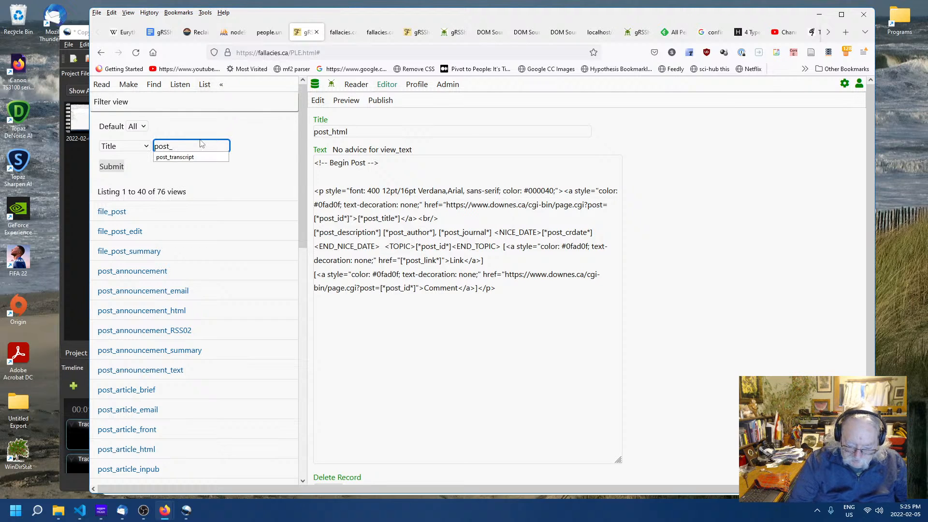
pyautogui.write('link')
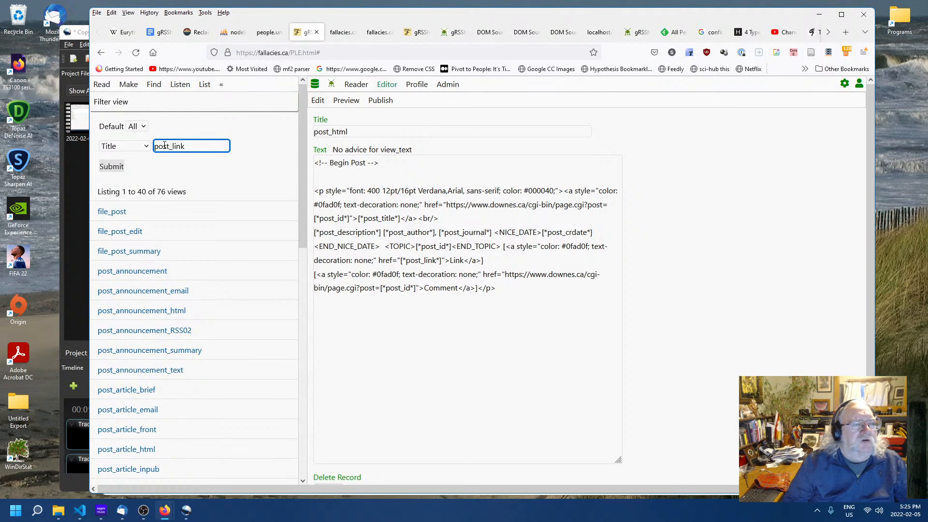
pyautogui.click(114, 168)
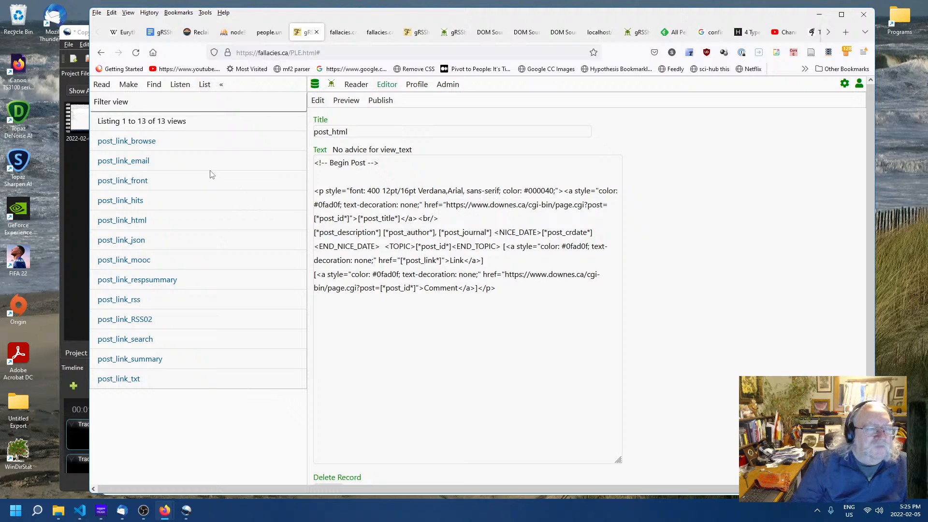
# - Open the post_link_html view and select its author keylist line
pyautogui.click(115, 224)
pyautogui.click(373, 290)
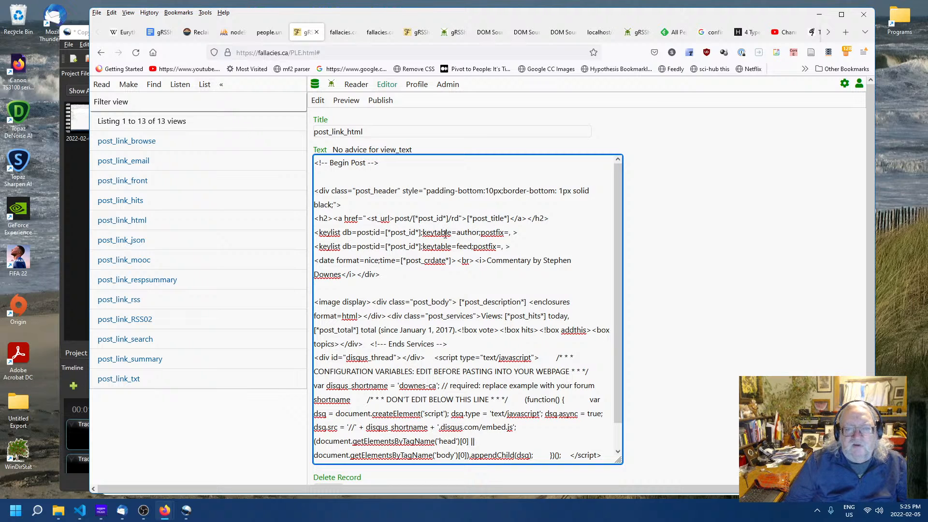
pyautogui.moveTo(518, 232); pyautogui.dragTo(311, 232)
pyautogui.hotkey('ctrl', 'c')
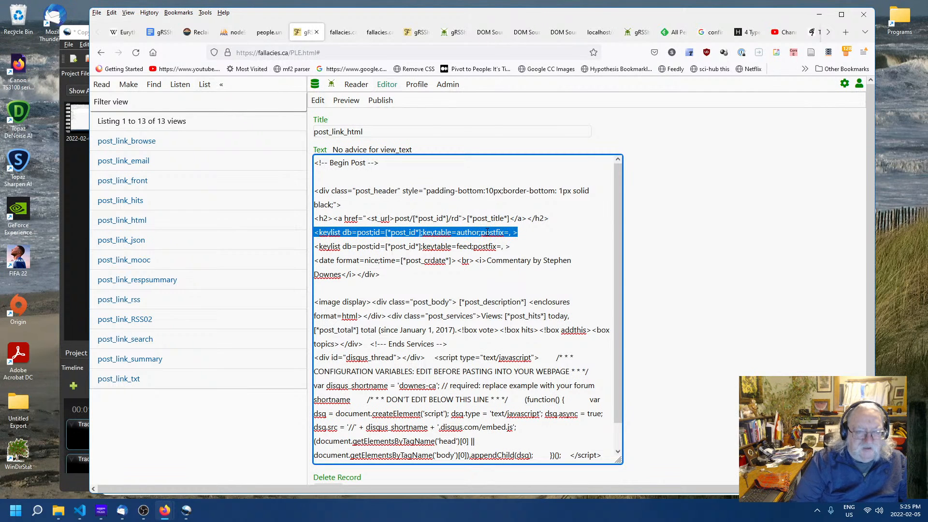
# - Return to the full, unfiltered list of views
pyautogui.click(126, 85)
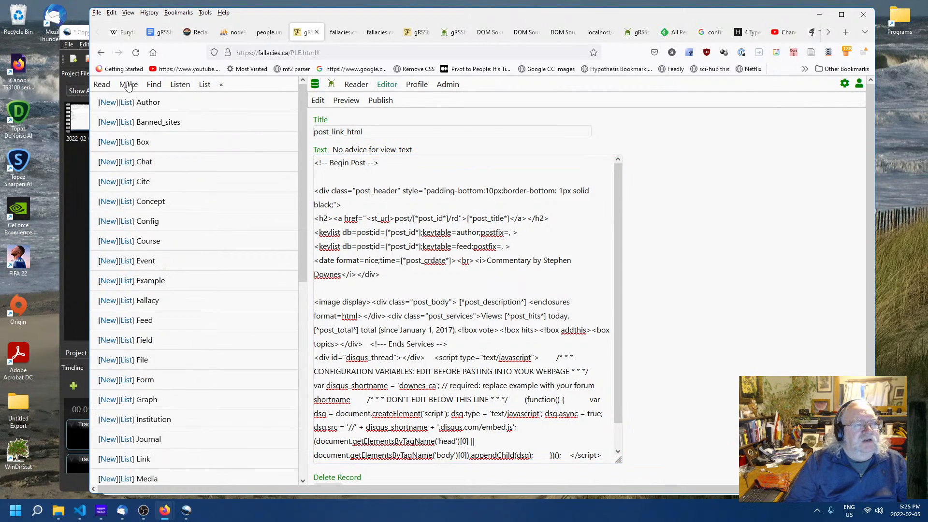
pyautogui.scroll(-2, 198, 273)
pyautogui.scroll(-5, 198, 273)
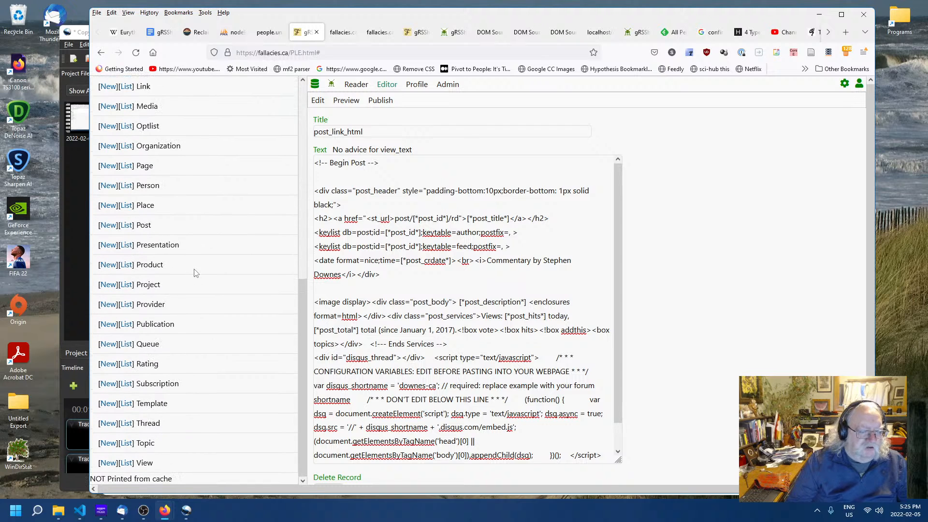
pyautogui.scroll(-1, 191, 285)
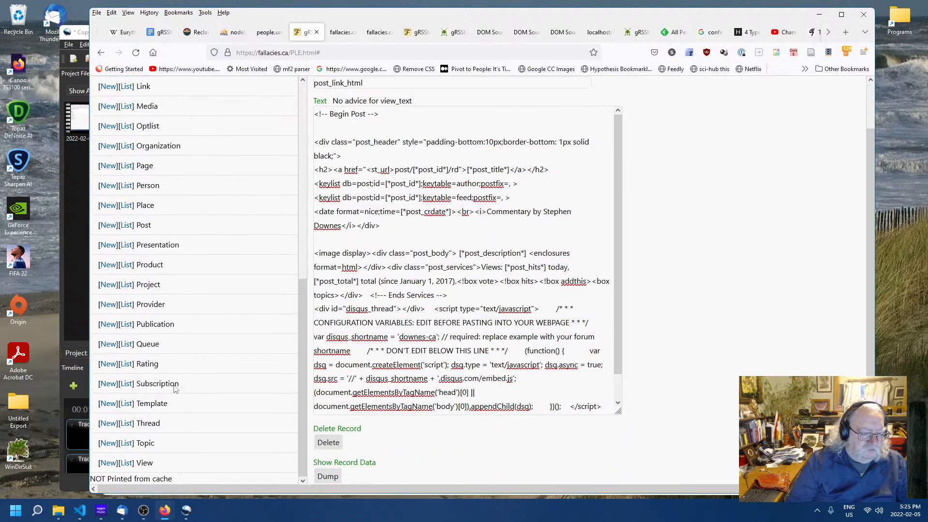
pyautogui.click(128, 463)
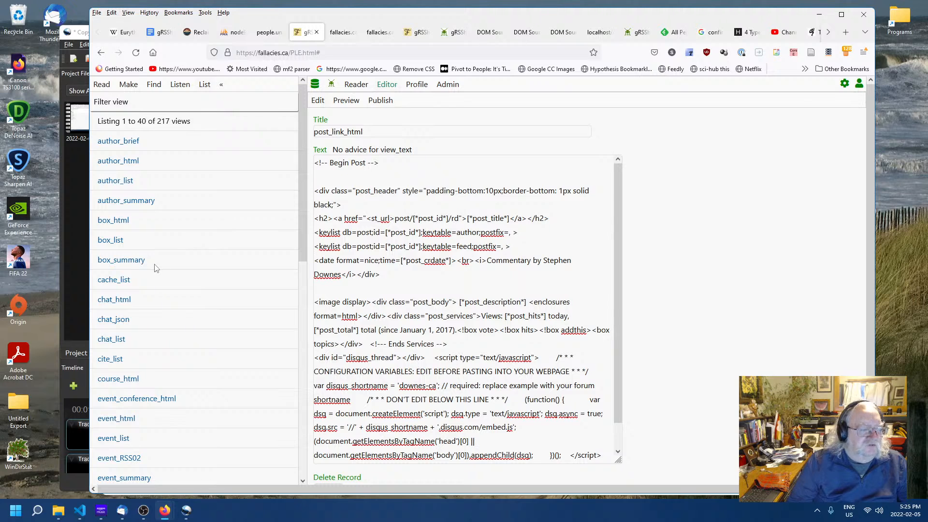
# - Open the fallacy_html view and paste the copied keylist line on a new line at the end of its text
pyautogui.scroll(-10, 154, 268)
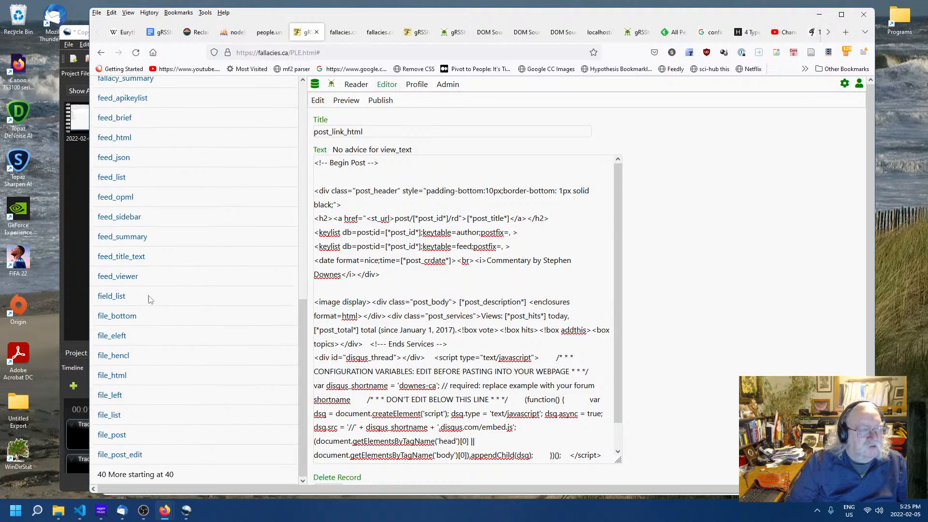
pyautogui.scroll(3, 144, 193)
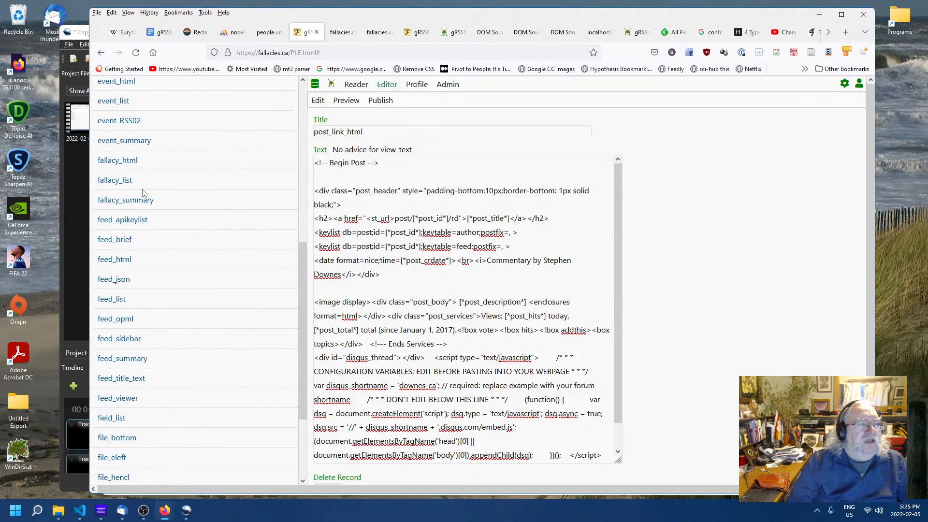
pyautogui.click(126, 164)
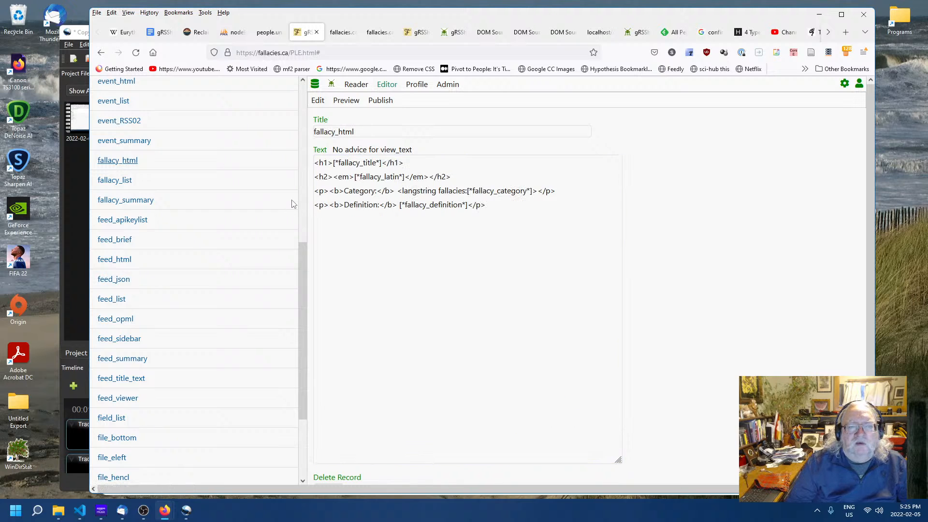
pyautogui.click(507, 204)
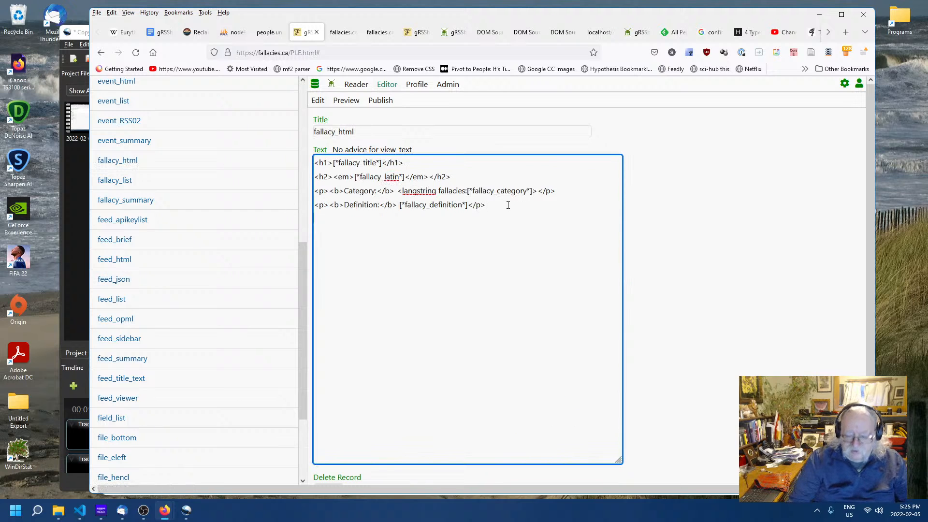
pyautogui.press('Return')
pyautogui.hotkey('ctrl', 'v')
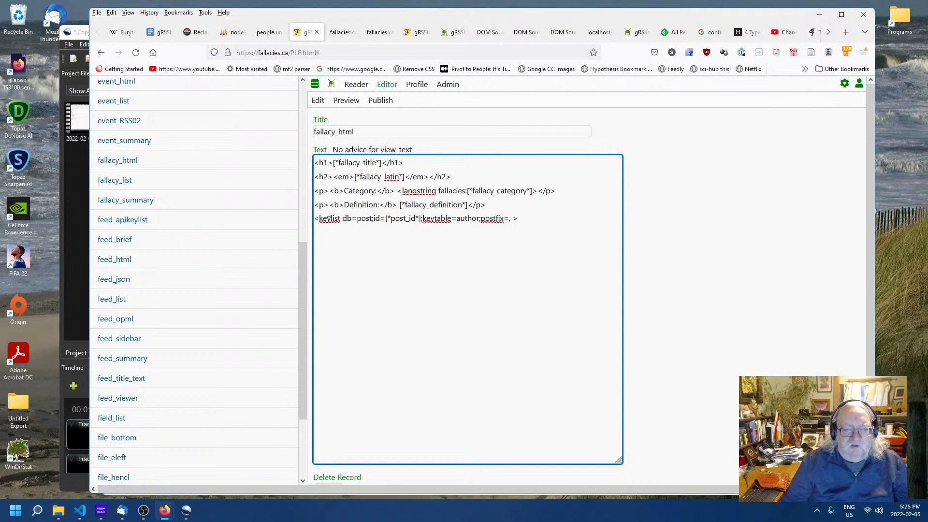
# - Change the pasted keylist's db to fallacy and its id placeholder to [*fallacy_id*]
pyautogui.moveTo(357, 218); pyautogui.dragTo(373, 218)
pyautogui.write('fallacy')
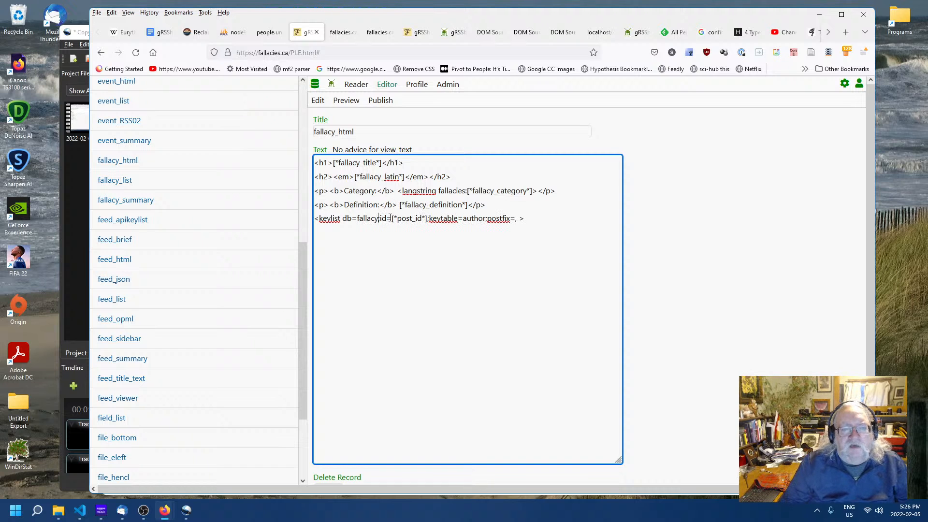
pyautogui.moveTo(397, 219); pyautogui.dragTo(413, 220)
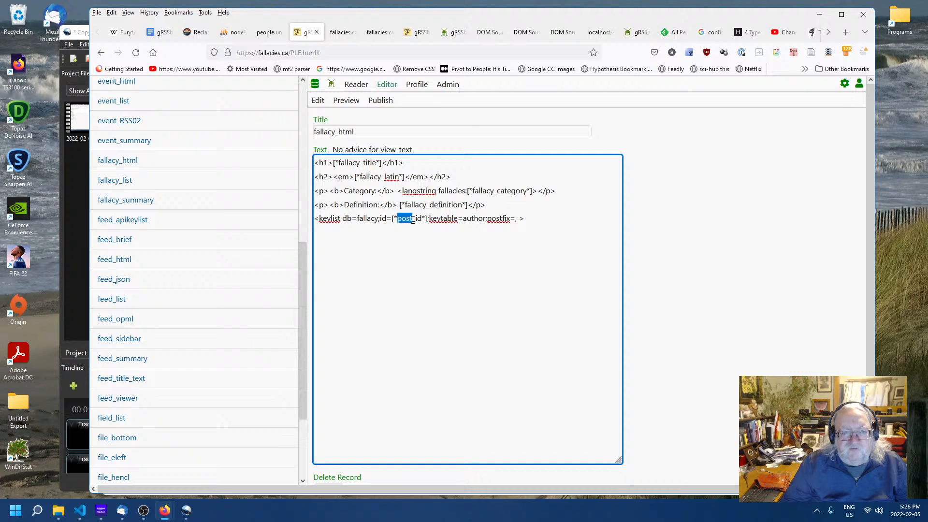
pyautogui.write('fallacy')
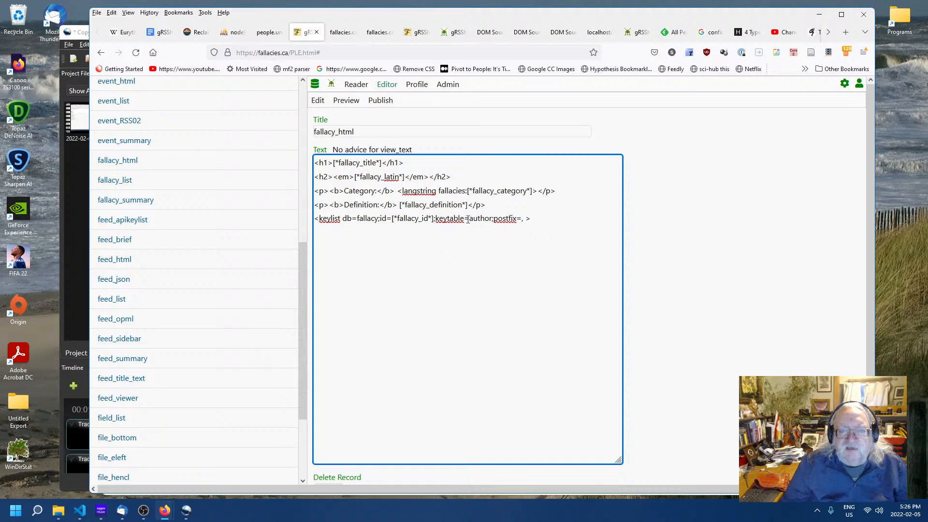
# - Set the keylist's keytable to example and its postfix to BR, then save the view
pyautogui.moveTo(470, 220); pyautogui.dragTo(490, 220)
pyautogui.write('example')
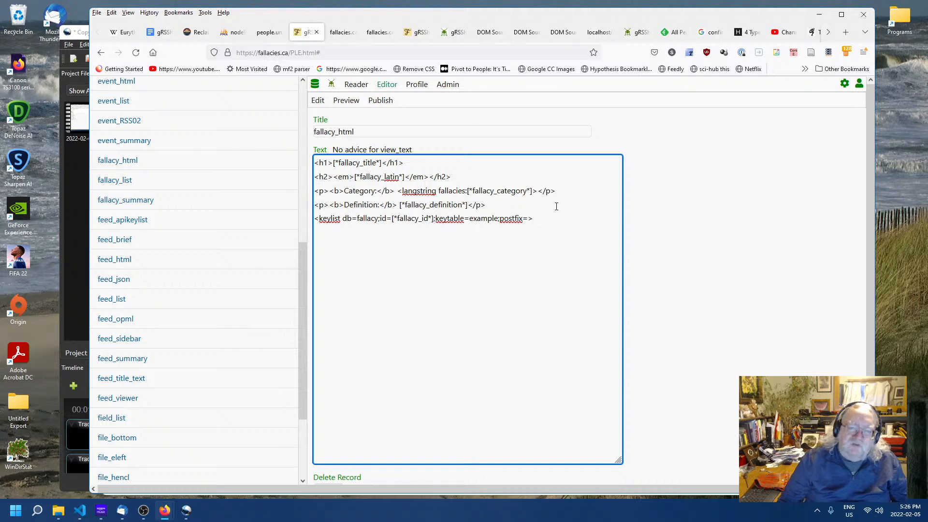
pyautogui.write('BR')
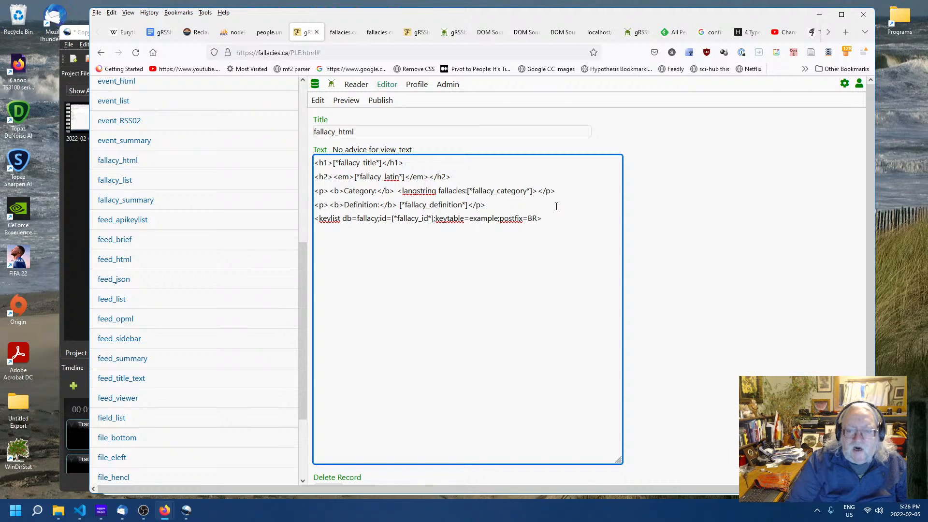
pyautogui.click(530, 248)
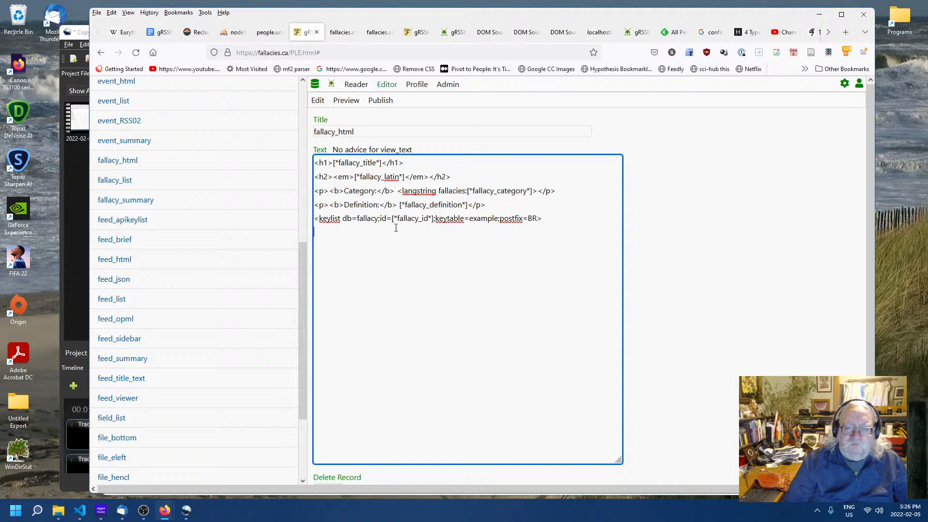
pyautogui.click(713, 244)
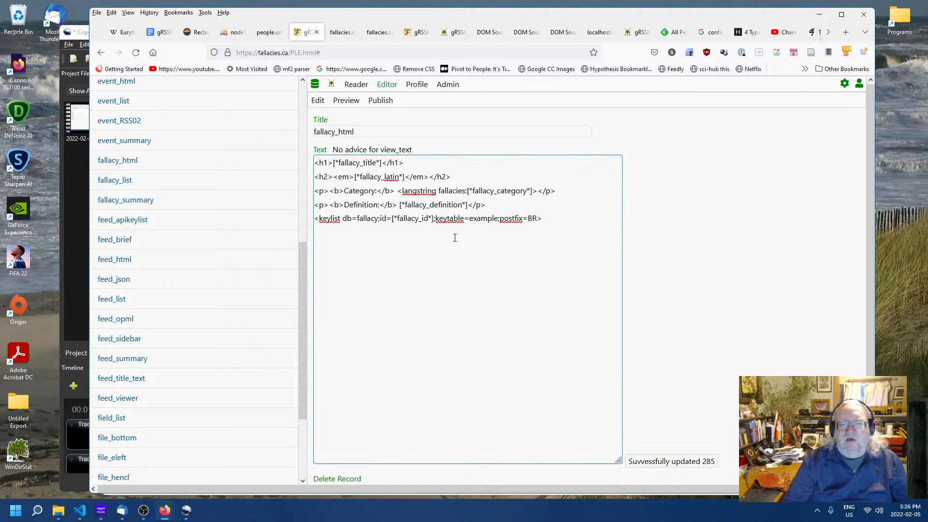
# - Insert format=list; into the keylist tag before postfix and save the view
pyautogui.click(500, 219)
pyautogui.write('format')
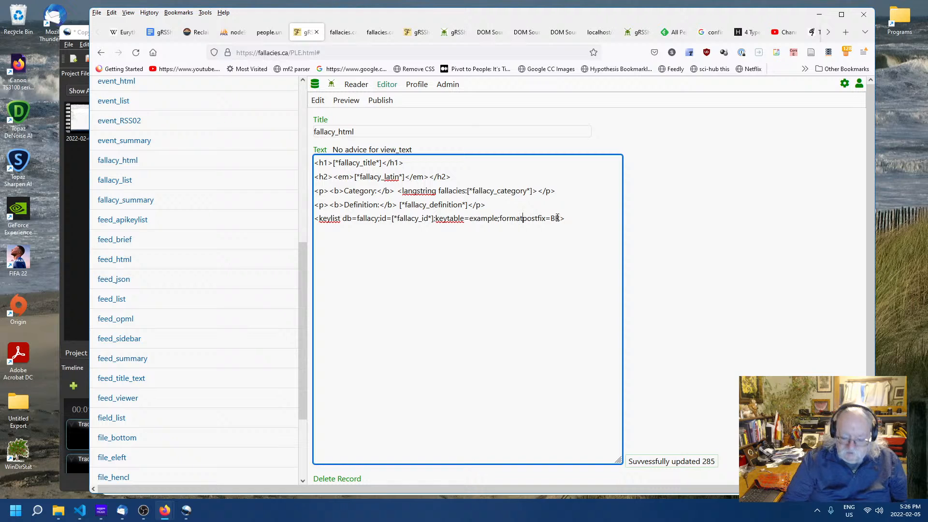
pyautogui.write('=')
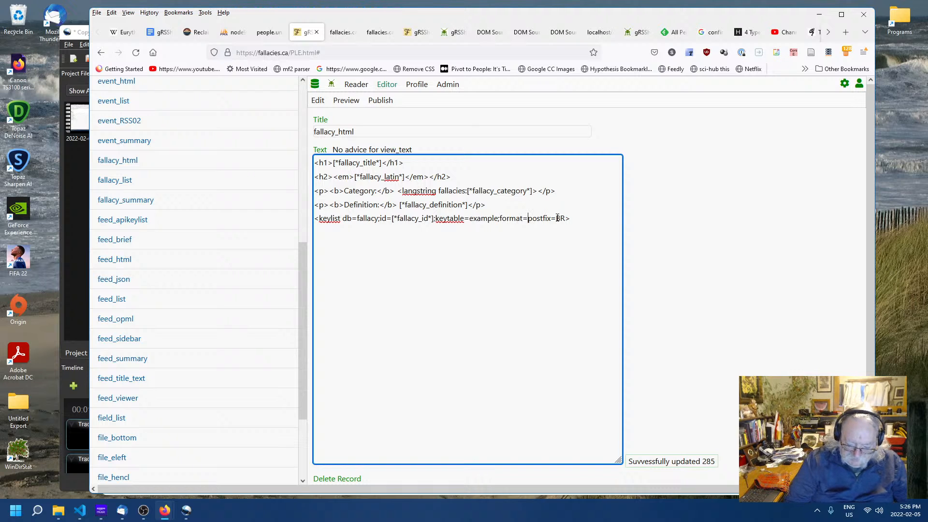
pyautogui.write('list;')
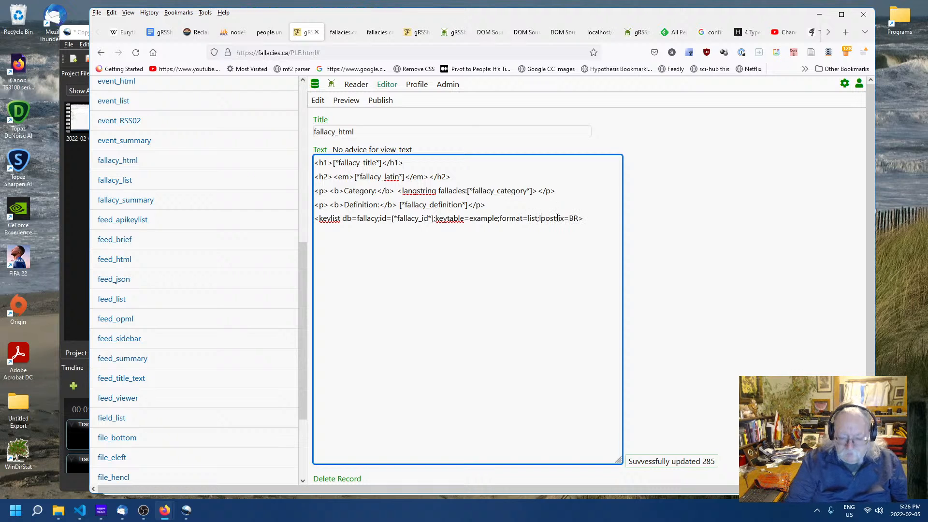
pyautogui.press('BackSpace')
pyautogui.click(465, 324)
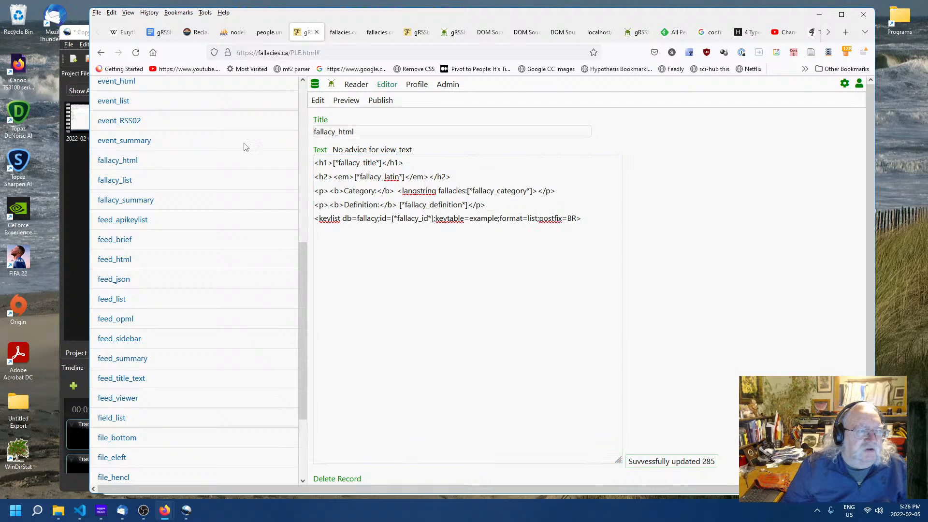
# - Create a new view record titled example_list
pyautogui.scroll(7, 278, 263)
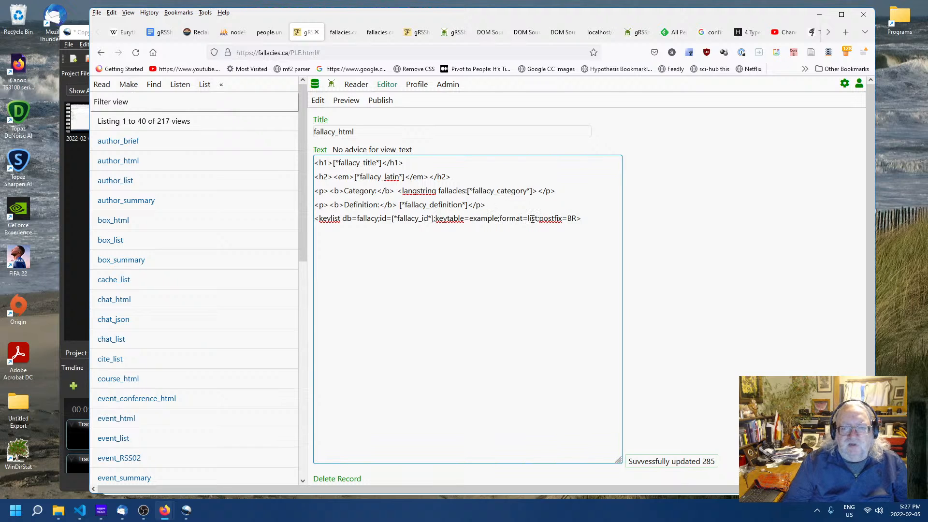
pyautogui.click(126, 86)
pyautogui.scroll(-8, 135, 429)
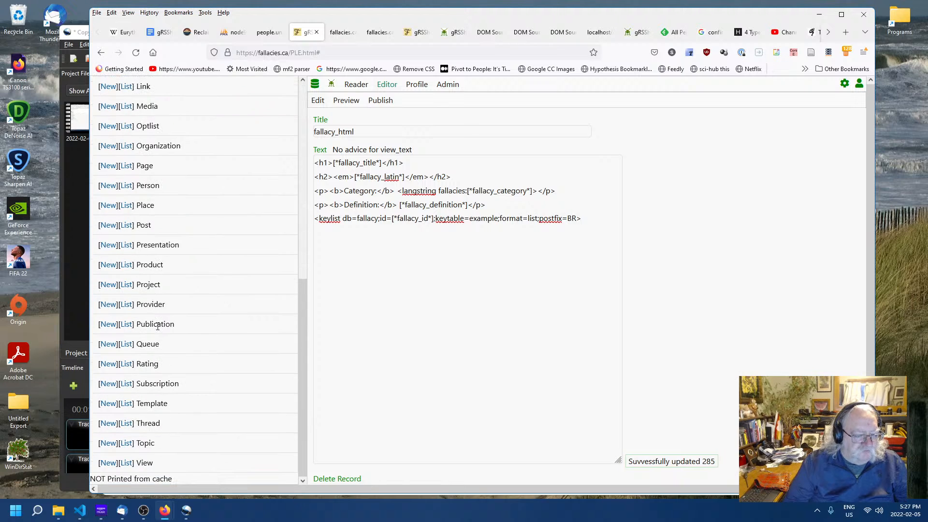
pyautogui.click(107, 463)
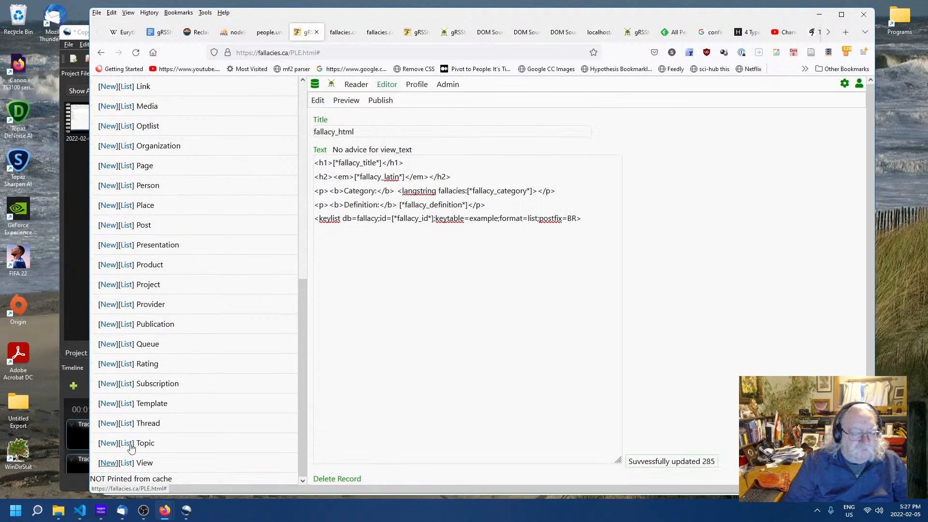
pyautogui.click(419, 131)
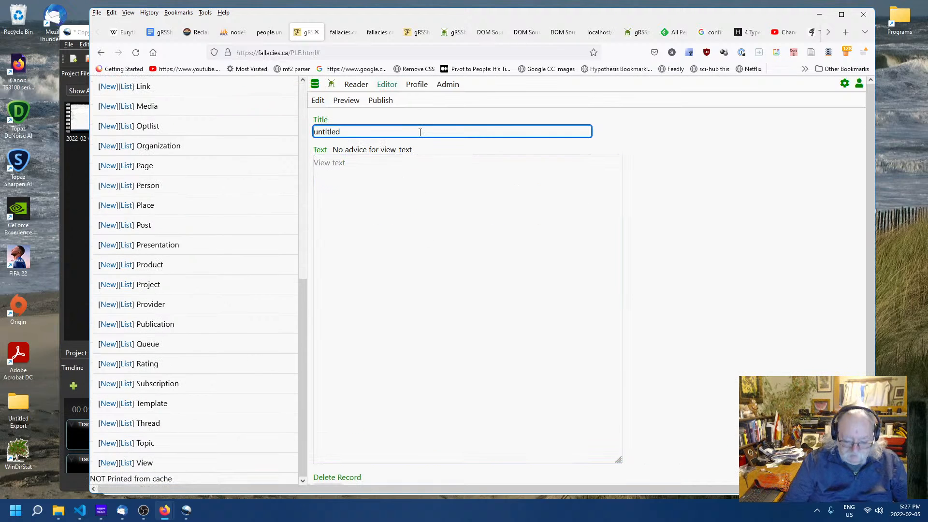
pyautogui.press('BackSpace')
pyautogui.press('BackSpace')
pyautogui.press('BackSpace')
pyautogui.press('BackSpace')
pyautogui.press('BackSpace')
pyautogui.press('BackSpace')
pyautogui.press('BackSpace')
pyautogui.press('BackSpace')
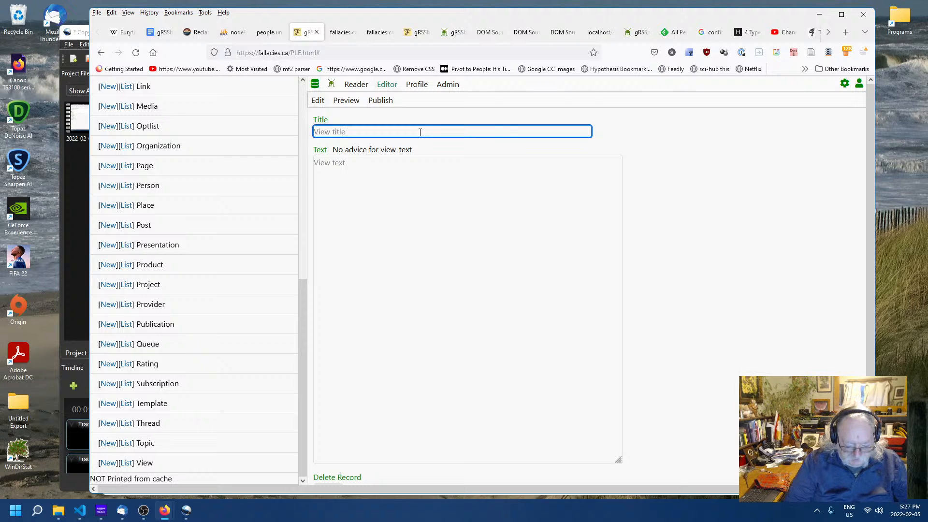
pyautogui.write('example_')
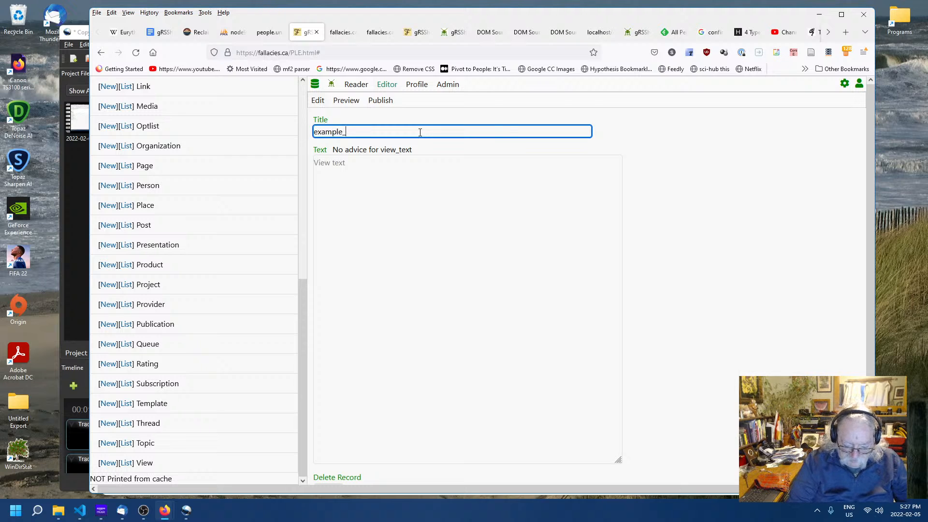
pyautogui.write('list')
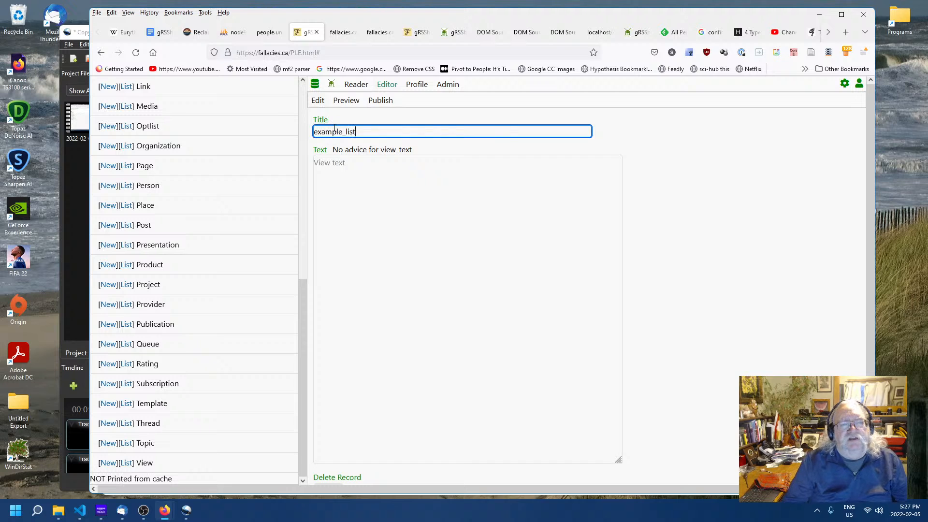
# - Set the example_list view text to [*example_description*] and save it
pyautogui.click(354, 165)
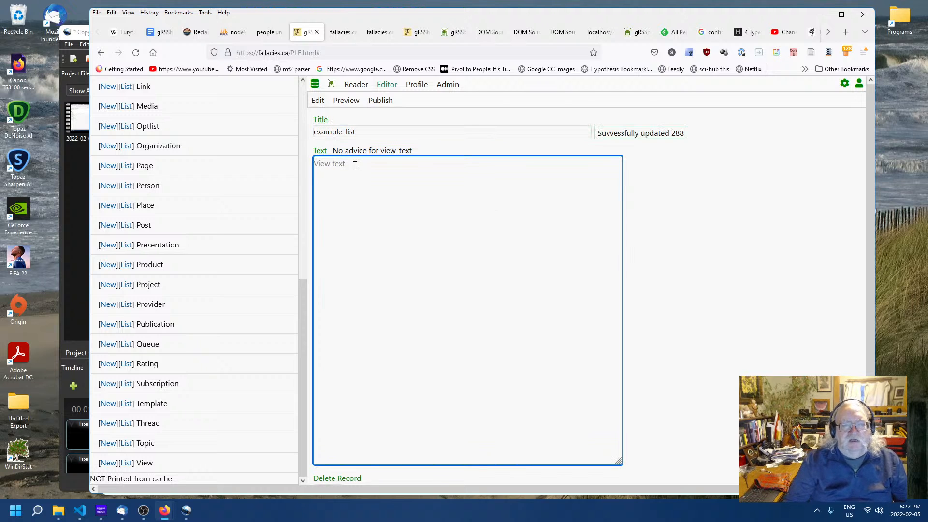
pyautogui.write('[')
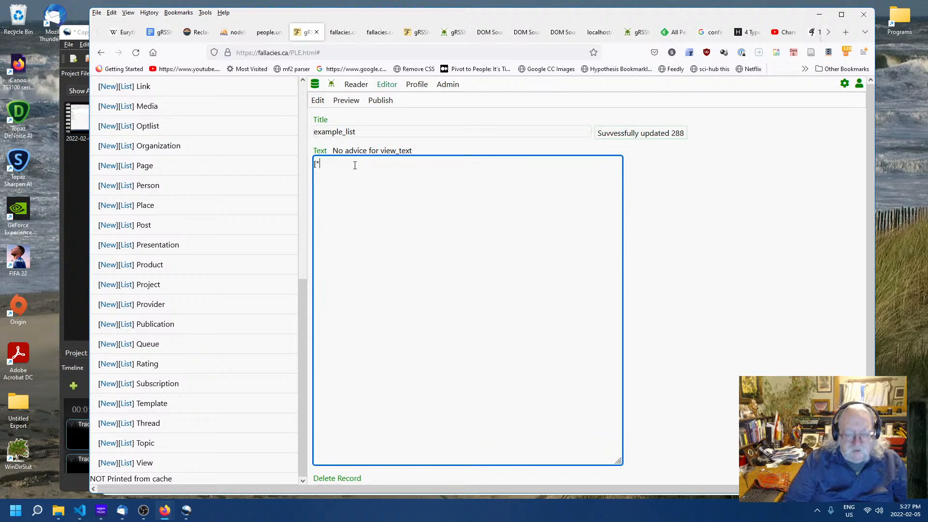
pyautogui.write('*example_de')
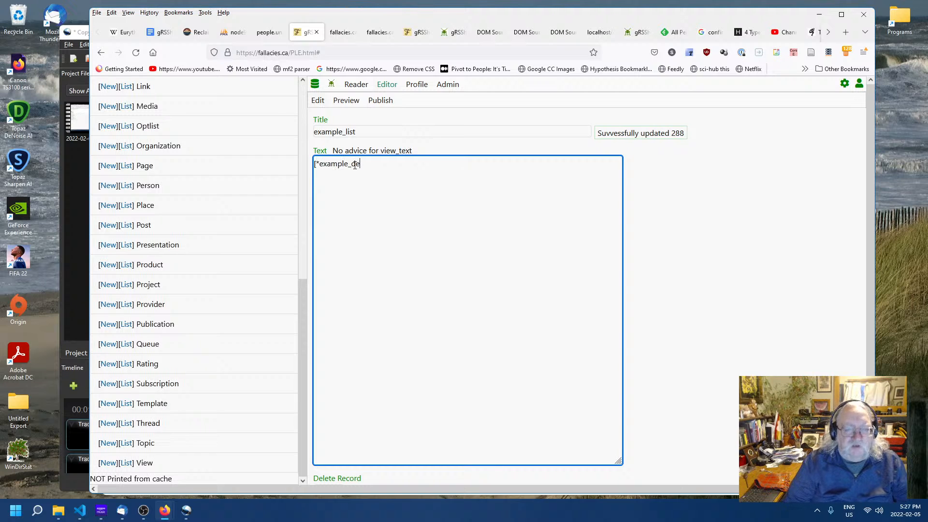
pyautogui.write('criptoin')
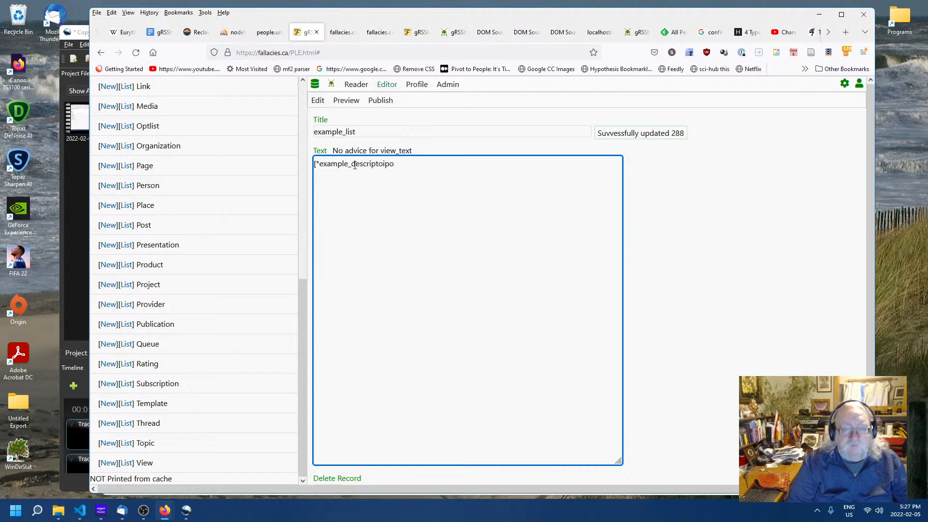
pyautogui.press('BackSpace')
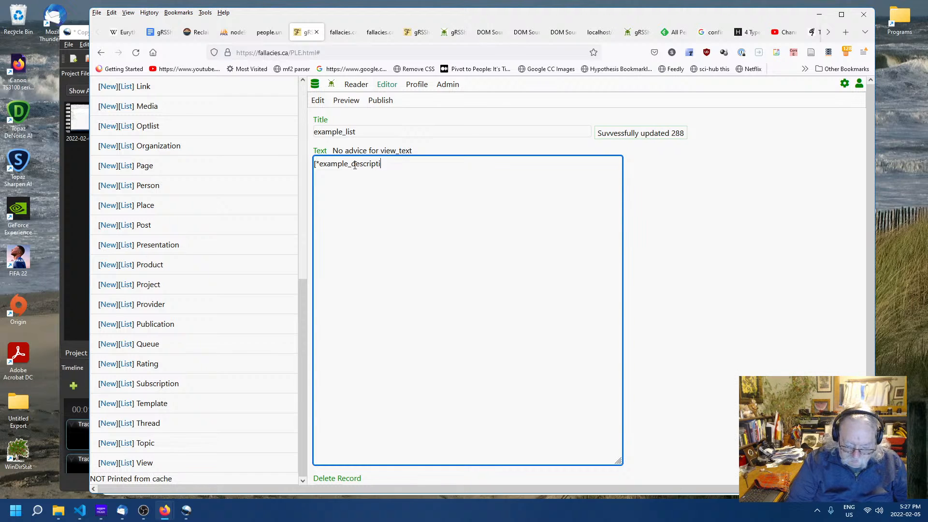
pyautogui.write('on*]')
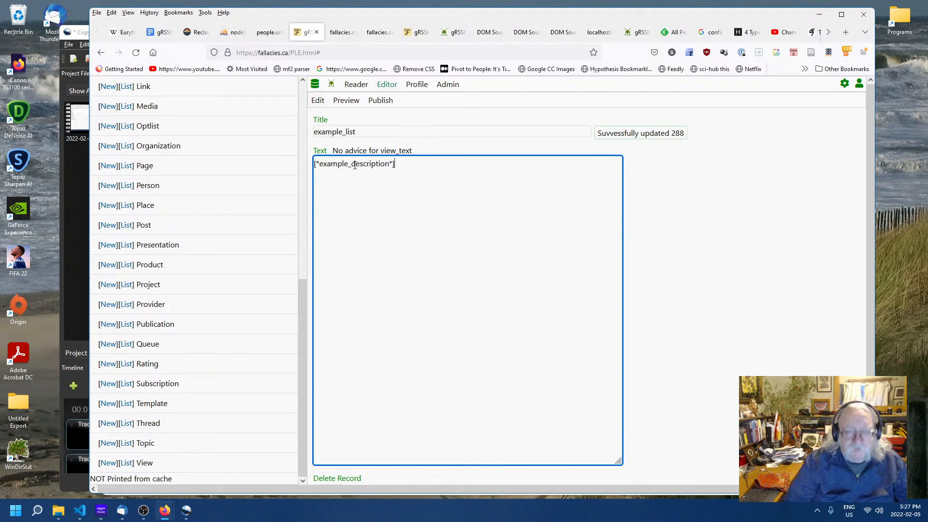
pyautogui.click(758, 290)
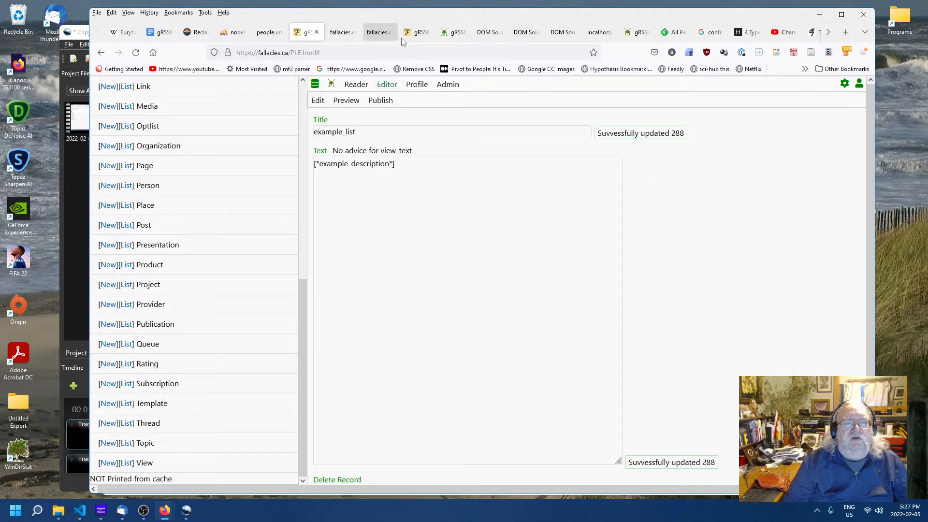
# - Reload the False Dilemma fallacy page to view its linked examples
pyautogui.click(413, 33)
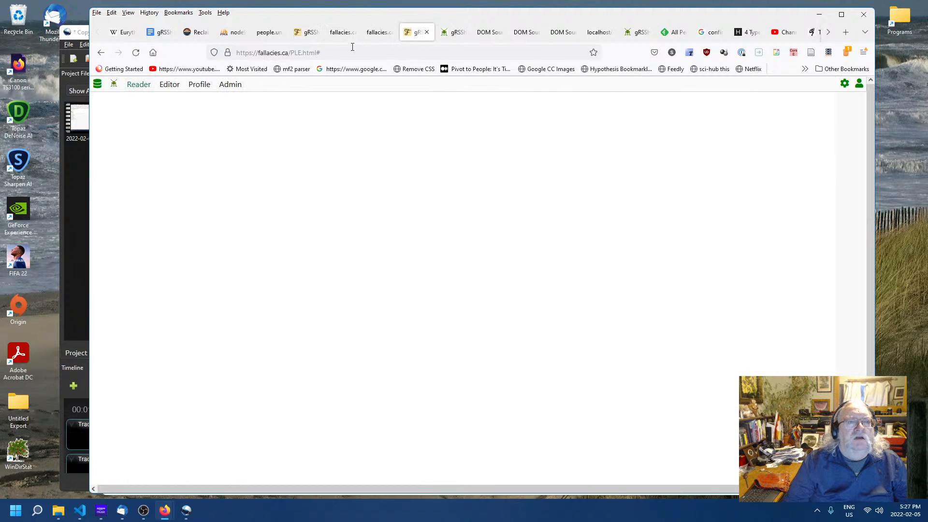
pyautogui.click(341, 32)
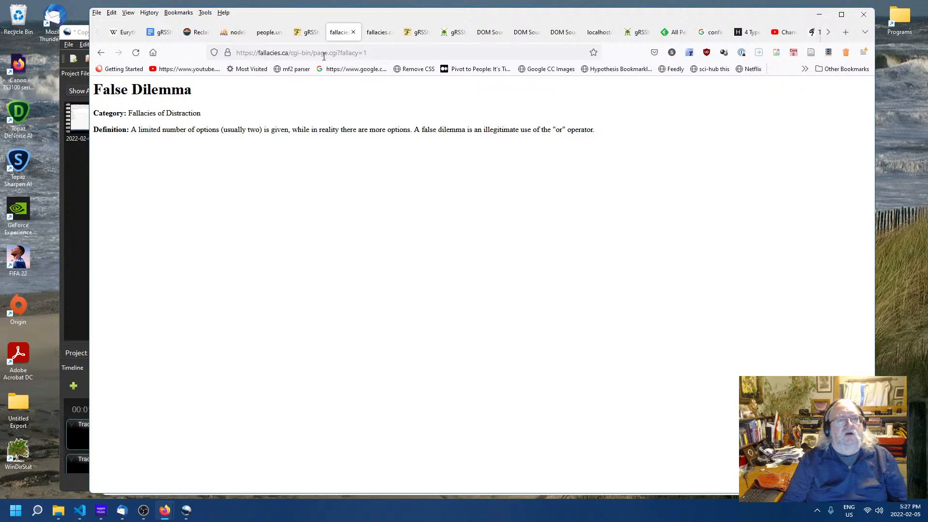
pyautogui.click(293, 50)
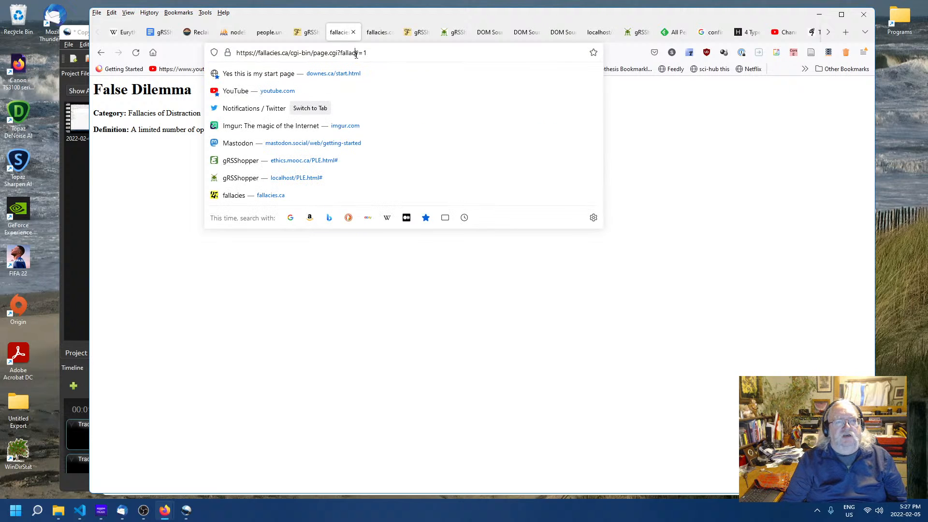
pyautogui.click(244, 299)
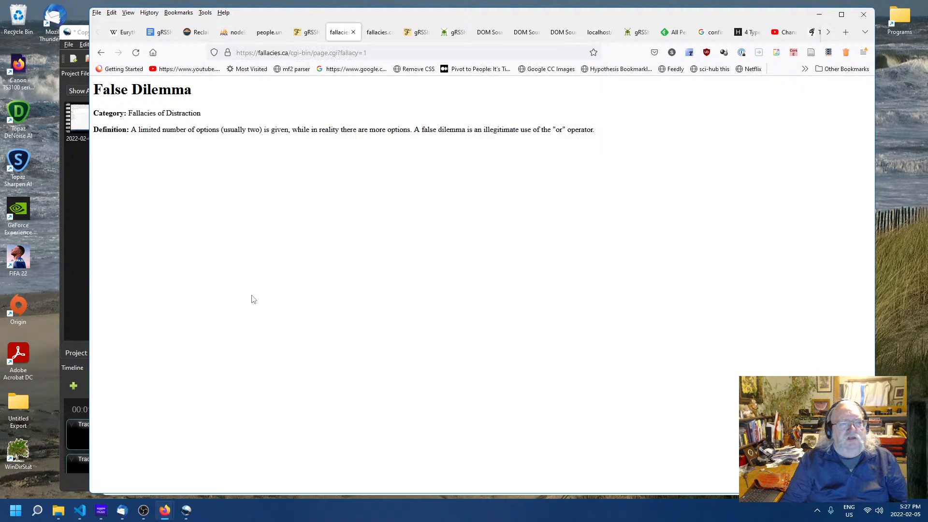
pyautogui.rightClick(284, 238)
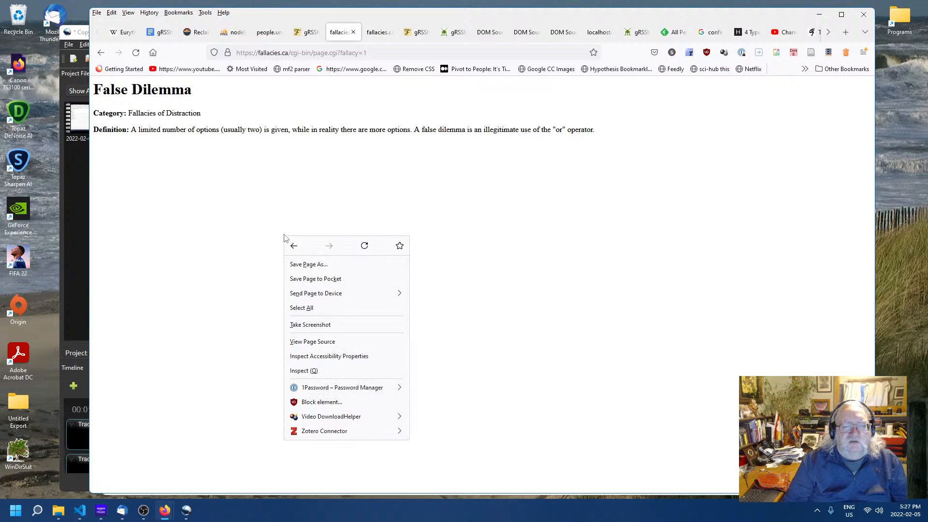
pyautogui.click(364, 246)
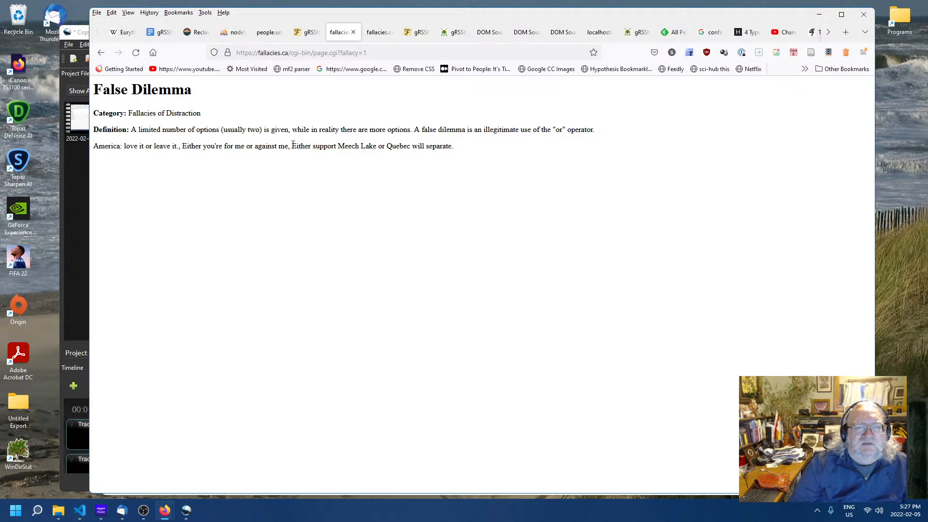
# - Wrap the example_list view text in <li> and </li> tags and save the view
pyautogui.click(307, 202)
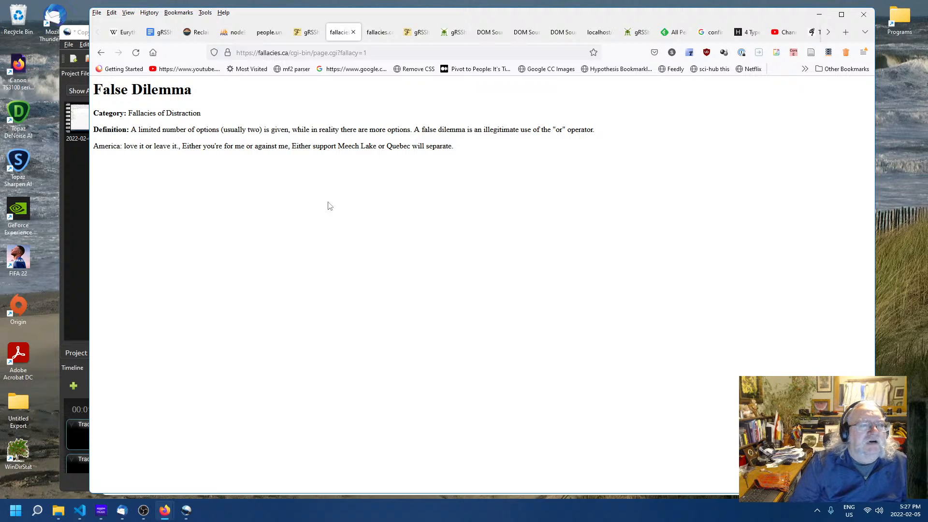
pyautogui.click(306, 32)
pyautogui.click(414, 165)
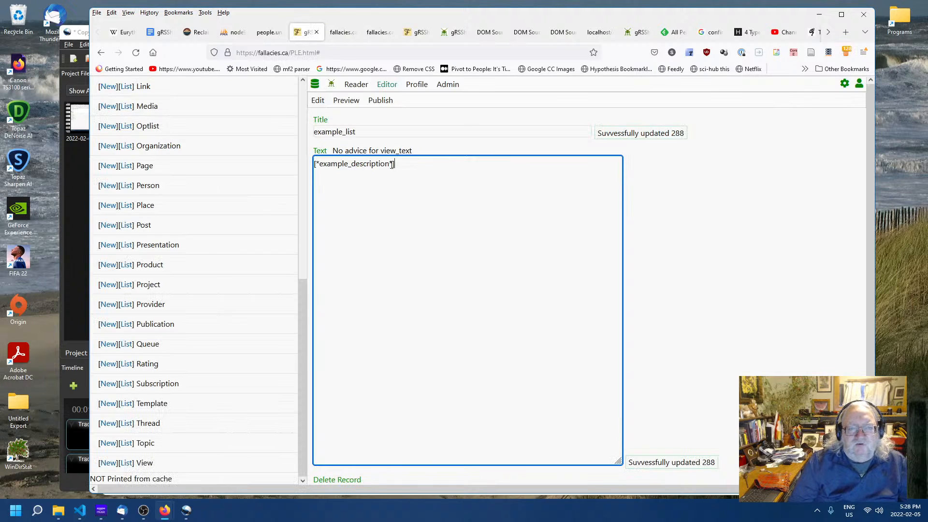
pyautogui.write('</p>')
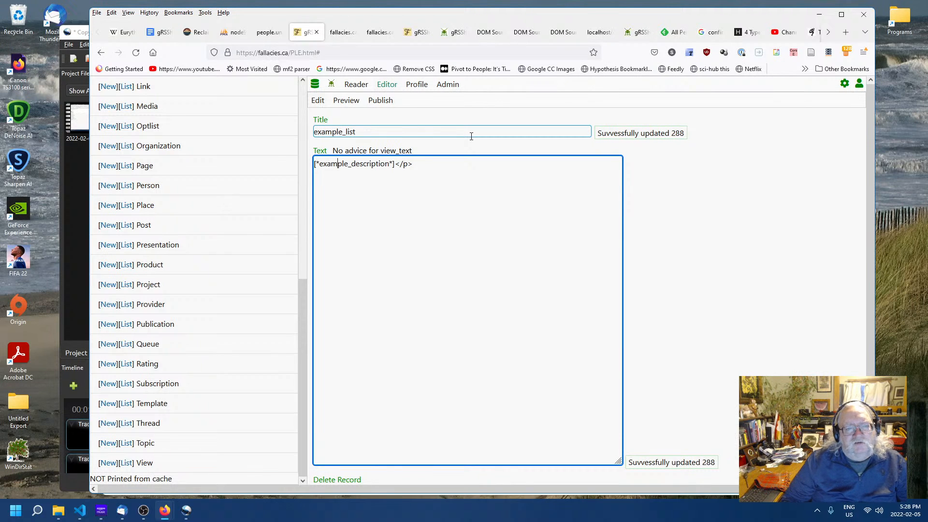
pyautogui.press('Home')
pyautogui.write('<p>')
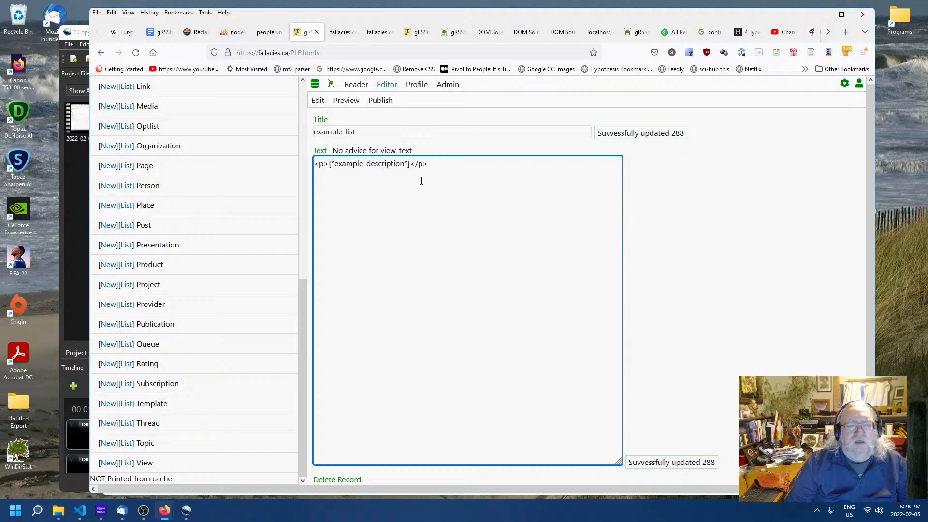
pyautogui.press('BackSpace')
pyautogui.press('BackSpace')
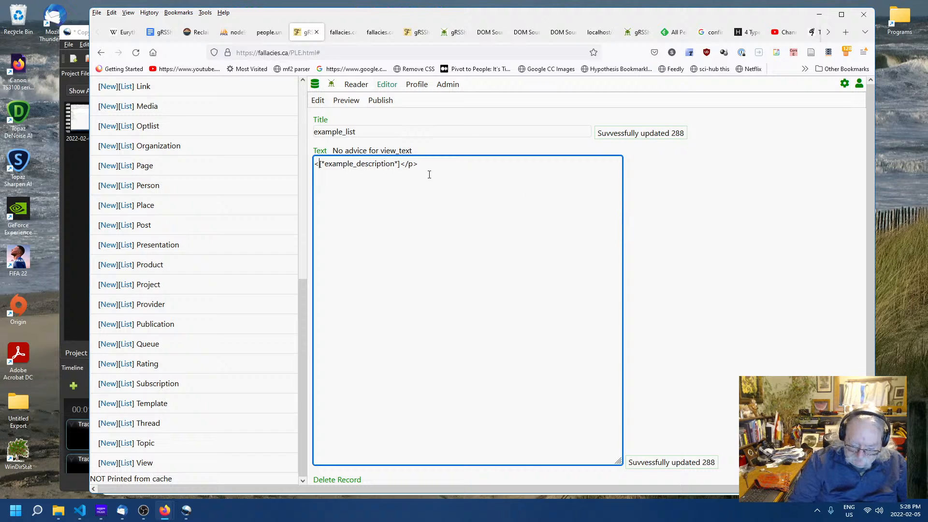
pyautogui.write('li>')
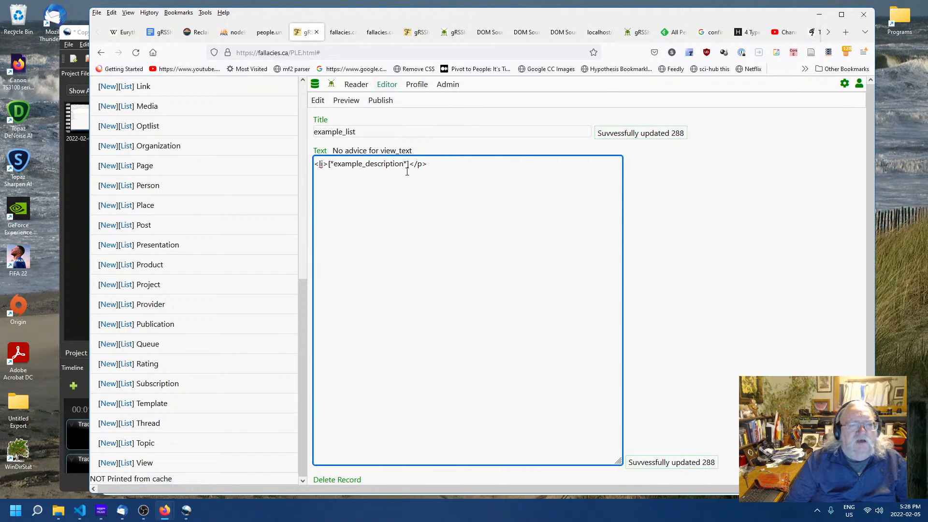
pyautogui.doubleClick(418, 164)
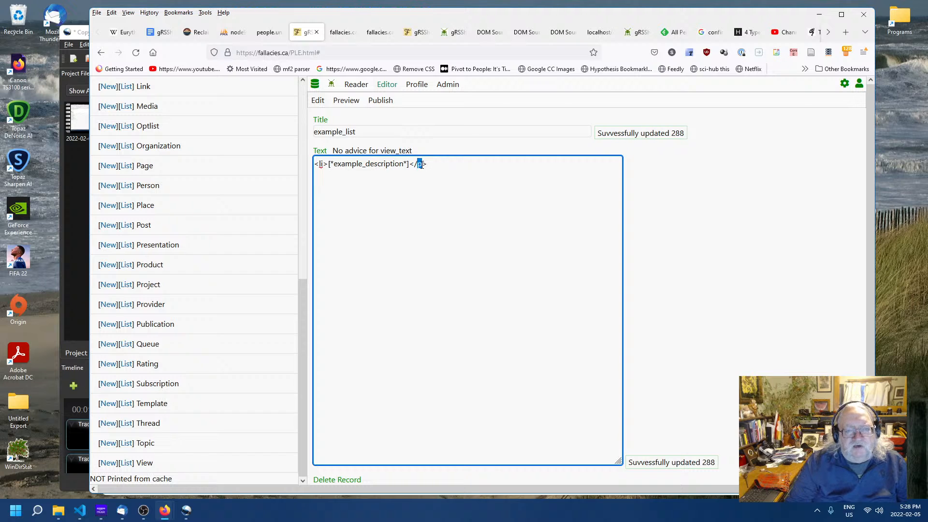
pyautogui.write('li')
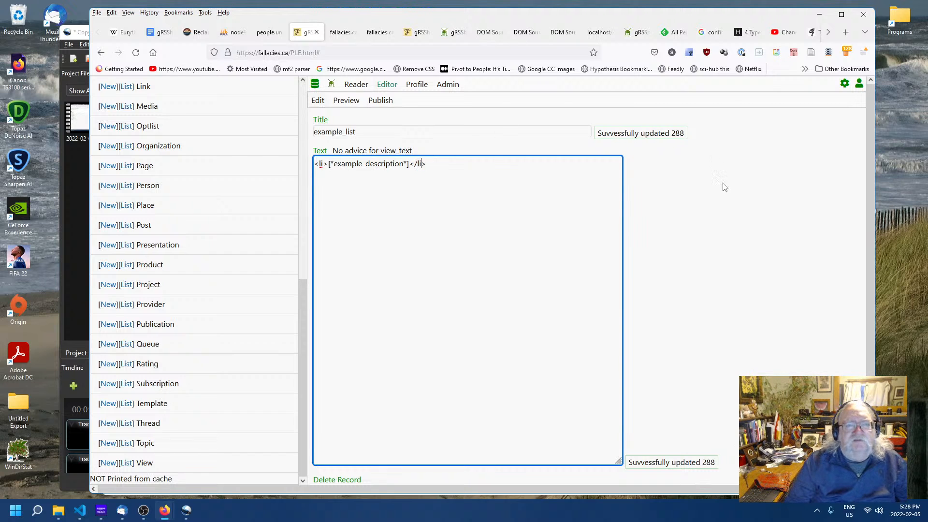
pyautogui.click(697, 222)
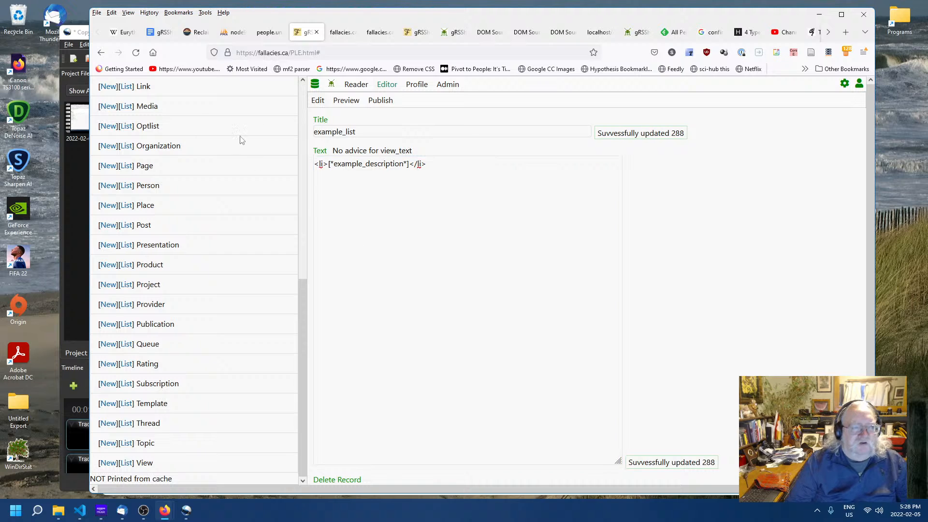
# - Open the fallacy_html view, wrap its keylist tag in <ol> and </ol> tags, and save the view
pyautogui.scroll(8, 162, 172)
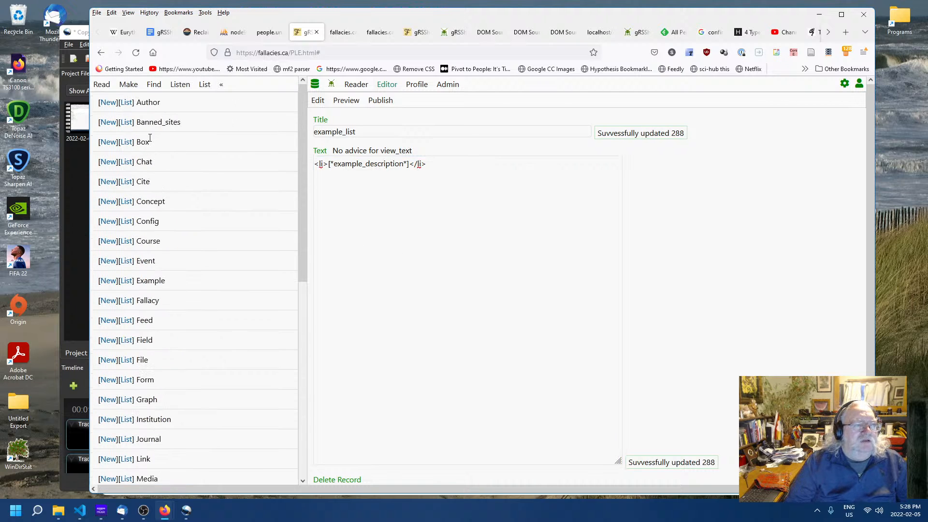
pyautogui.scroll(-10, 176, 159)
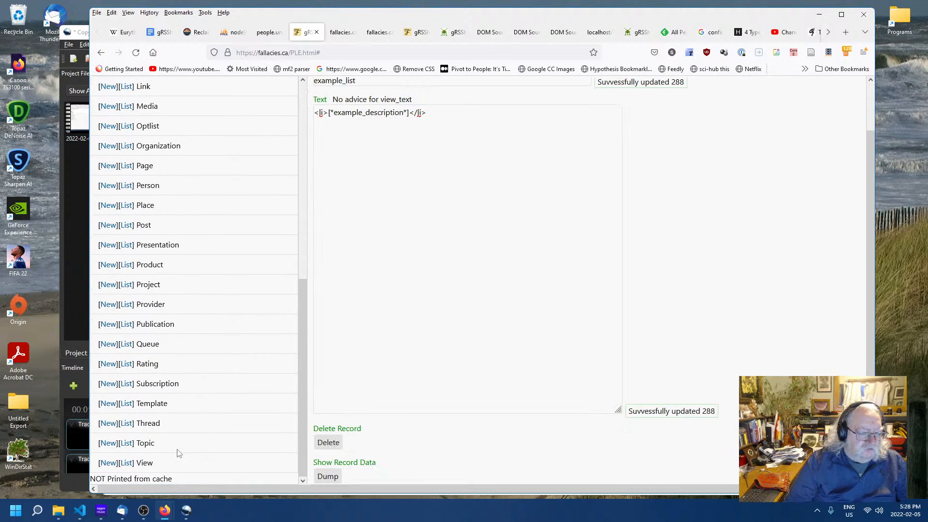
pyautogui.click(124, 462)
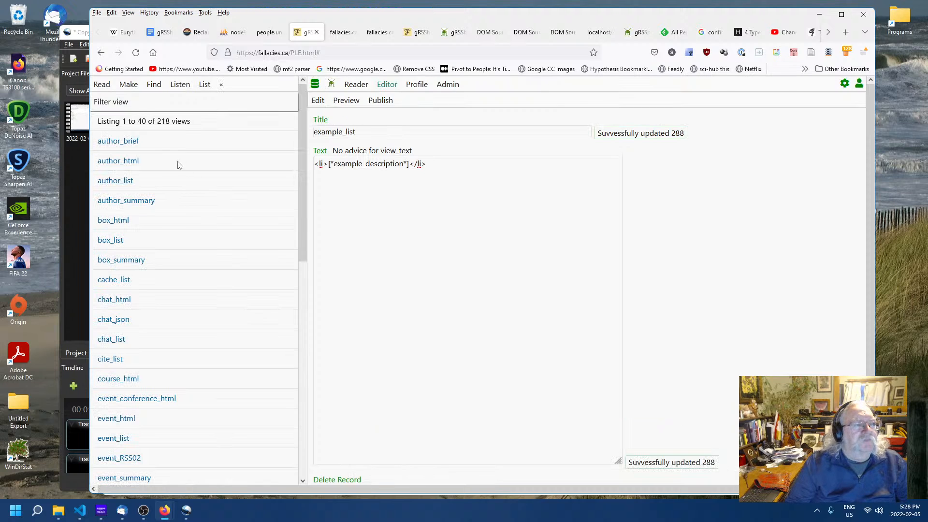
pyautogui.scroll(-7, 144, 222)
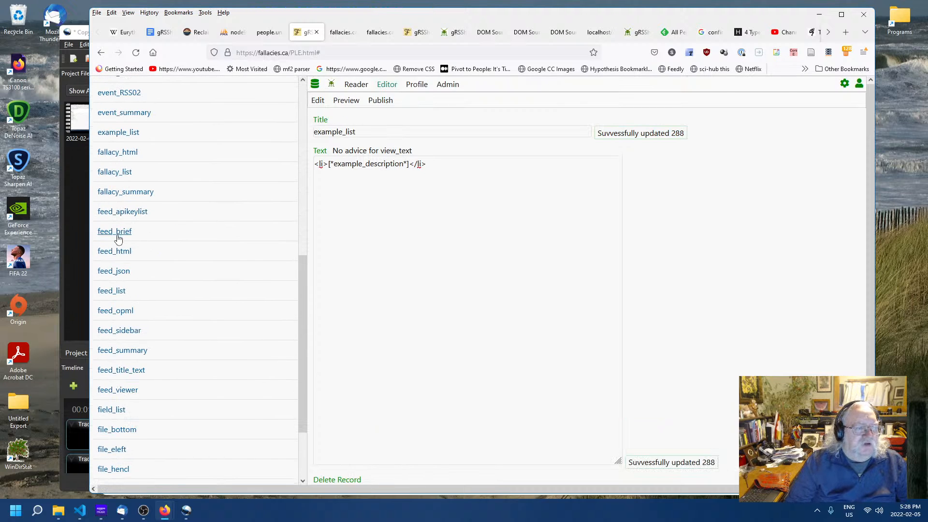
pyautogui.click(120, 153)
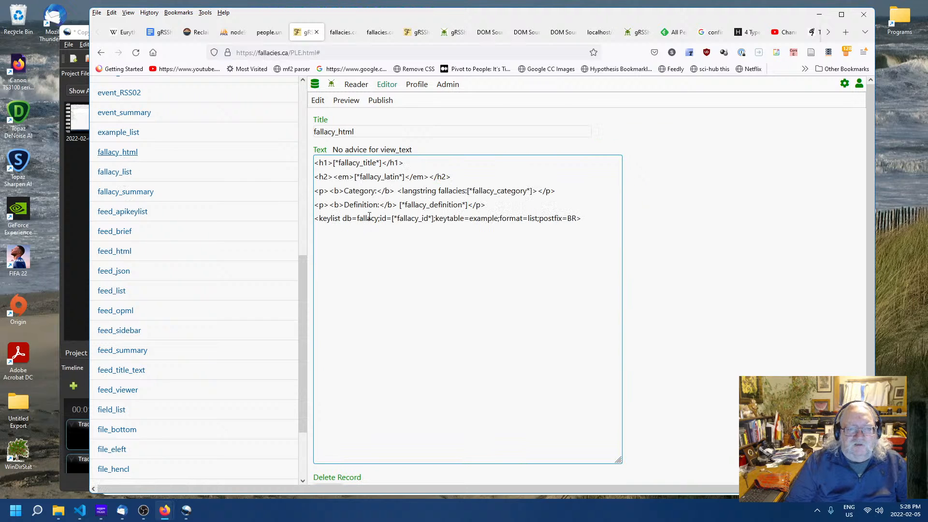
pyautogui.click(482, 204)
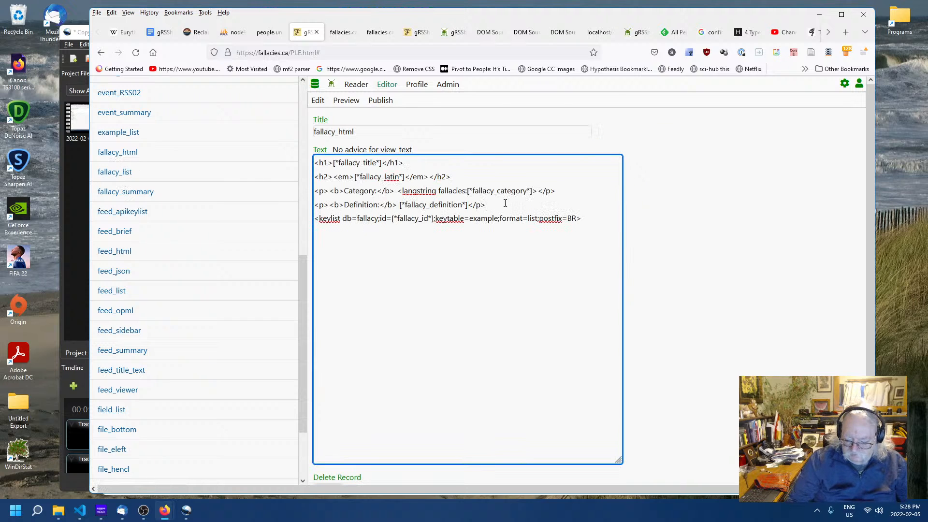
pyautogui.press('Return')
pyautogui.write('<')
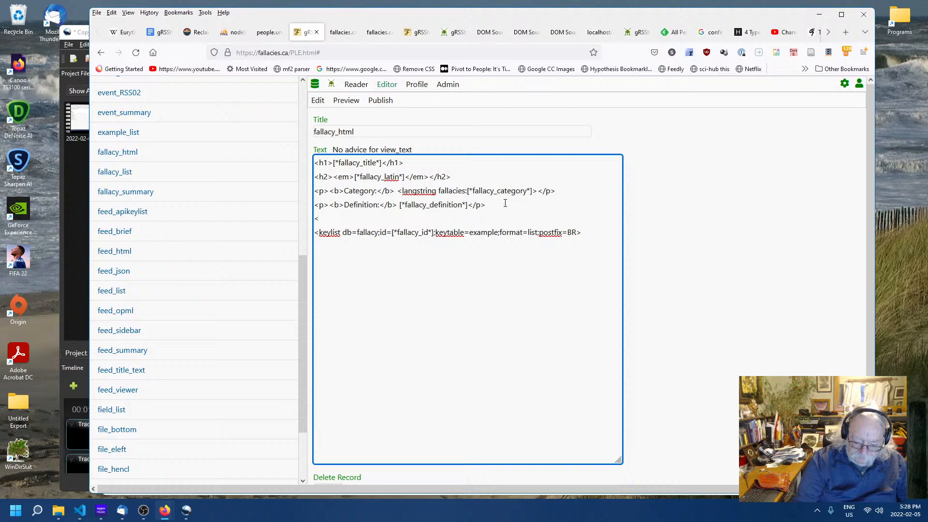
pyautogui.write('ol>')
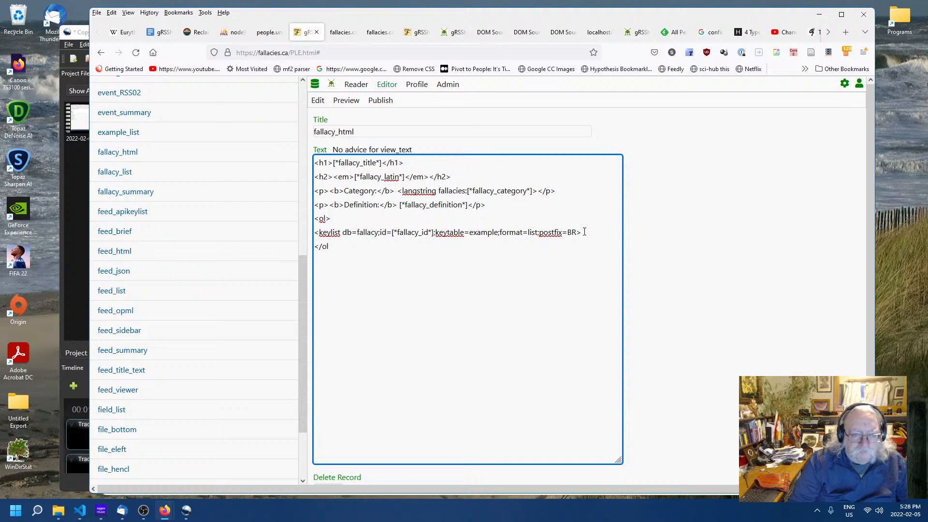
pyautogui.click(722, 302)
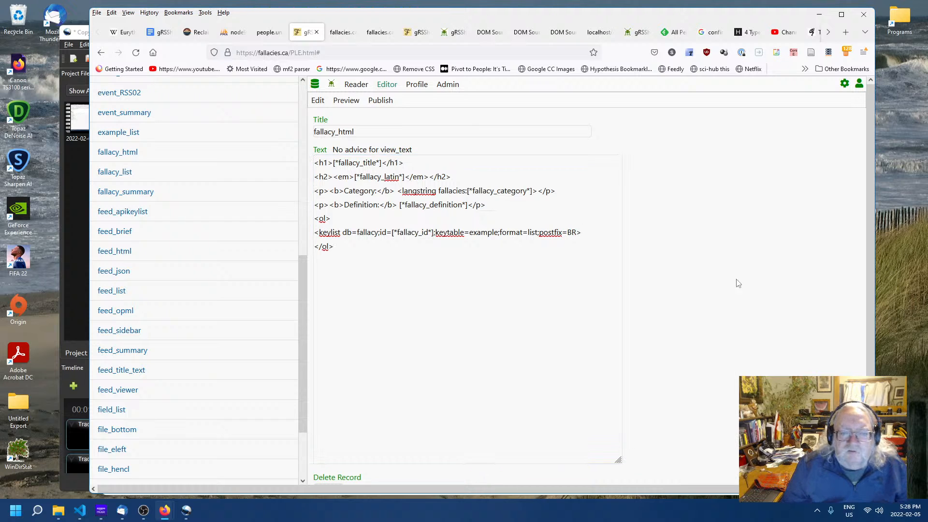
# - Reload the False Dilemma page to check the examples list
pyautogui.click(419, 32)
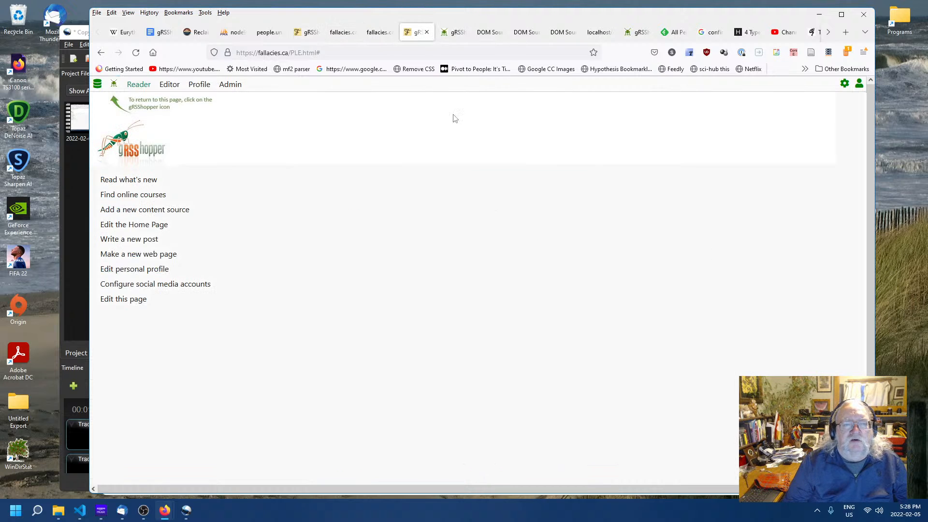
pyautogui.rightClick(474, 164)
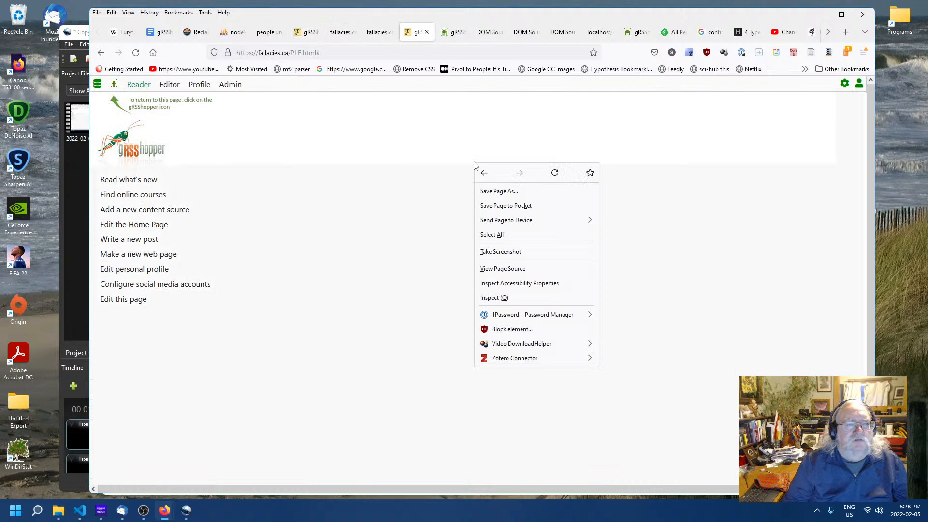
pyautogui.click(380, 36)
pyautogui.rightClick(441, 228)
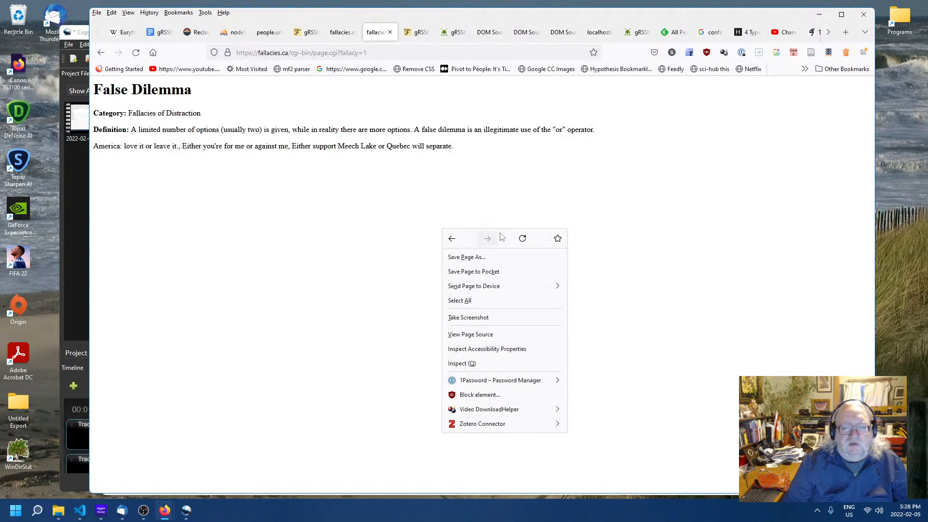
pyautogui.click(524, 240)
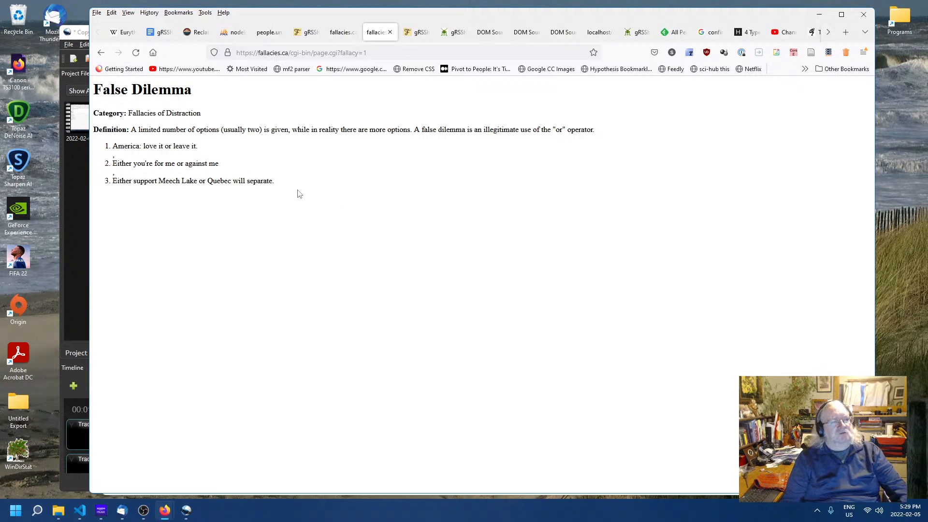
# - Examine the category, definition and numbered examples on the False Dilemma page
pyautogui.moveTo(296, 192); pyautogui.dragTo(136, 146)
pyautogui.click(267, 223)
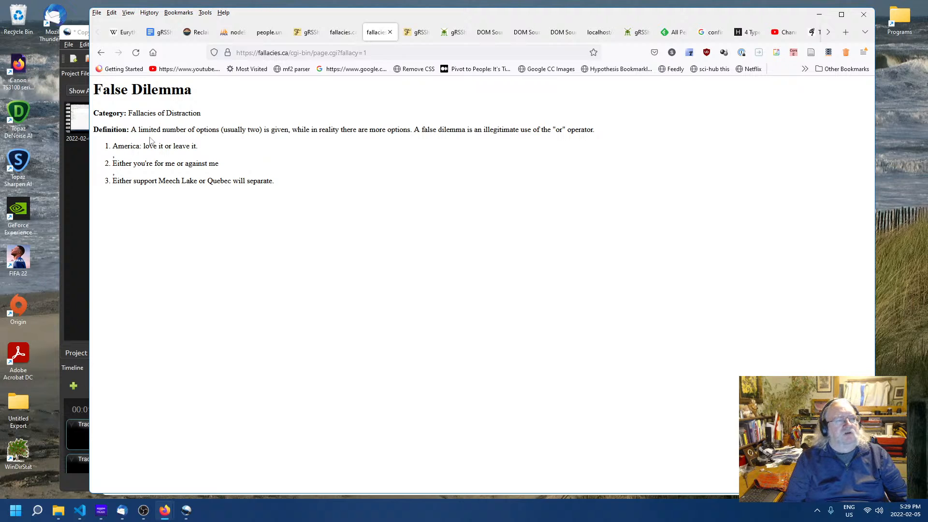
pyautogui.moveTo(104, 128); pyautogui.dragTo(216, 192)
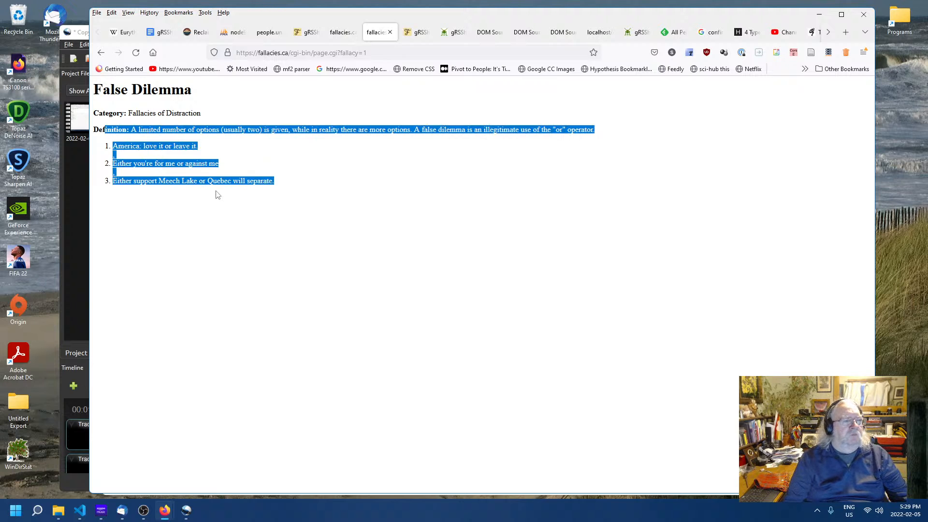
pyautogui.click(214, 198)
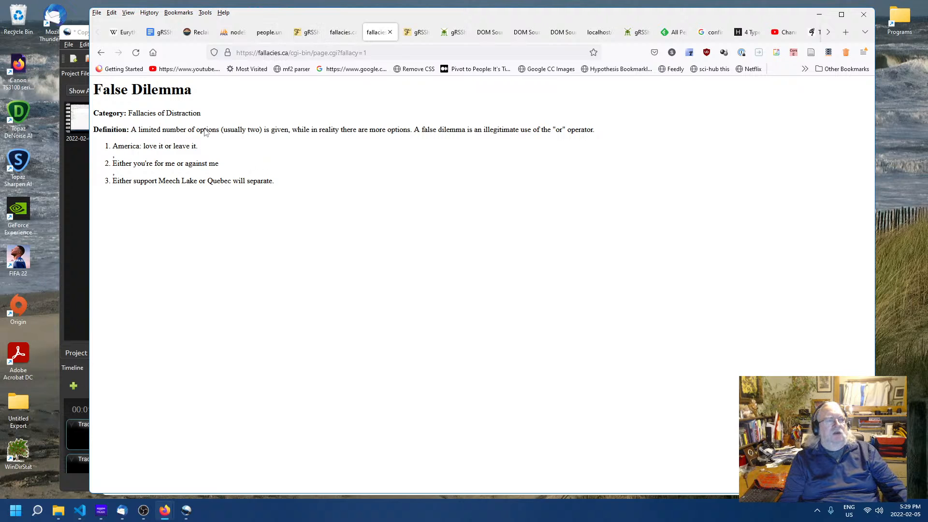
pyautogui.moveTo(201, 113); pyautogui.dragTo(133, 112)
pyautogui.click(129, 112)
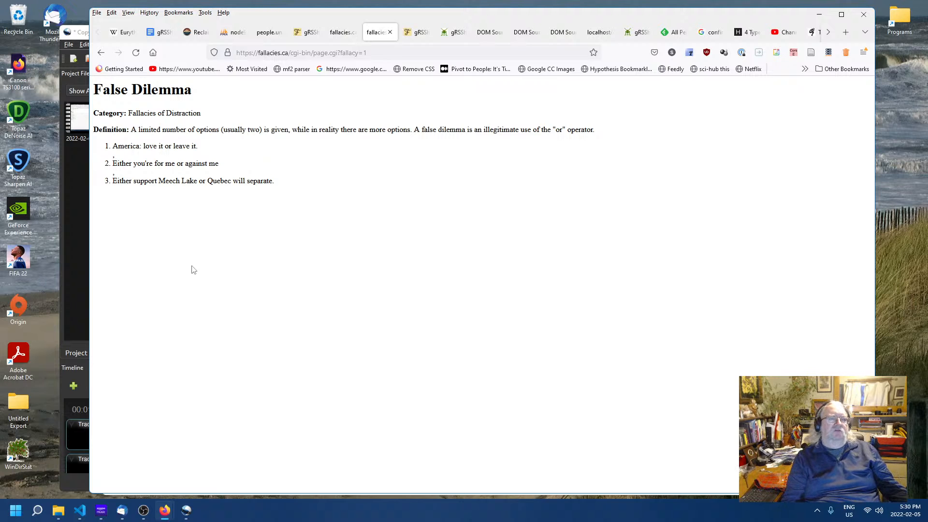
pyautogui.moveTo(101, 114); pyautogui.dragTo(189, 113)
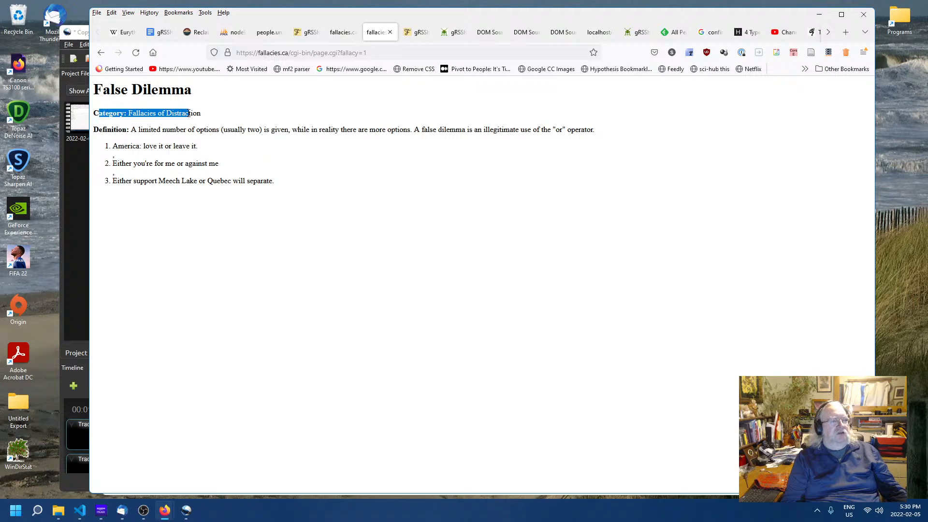
pyautogui.click(189, 113)
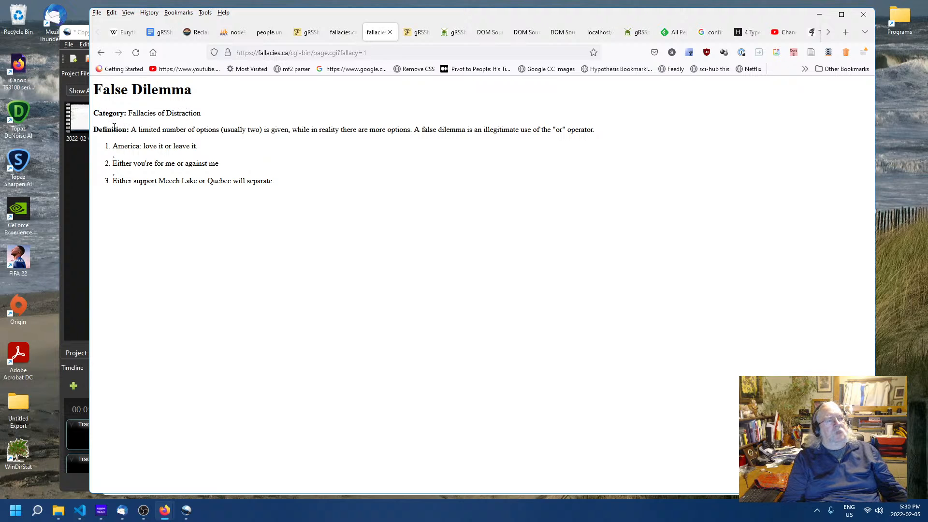
pyautogui.moveTo(103, 129); pyautogui.dragTo(141, 146)
pyautogui.click(156, 147)
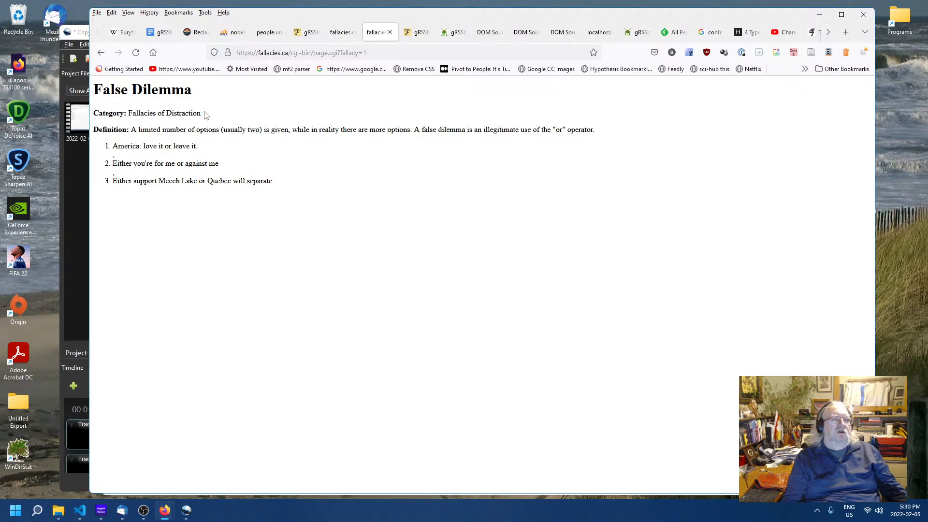
pyautogui.moveTo(205, 114); pyautogui.dragTo(171, 90)
pyautogui.click(163, 145)
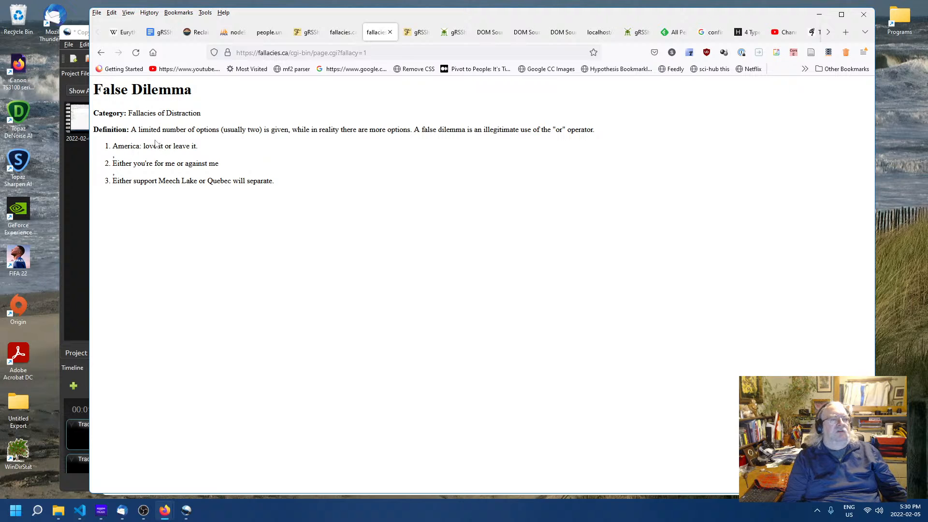